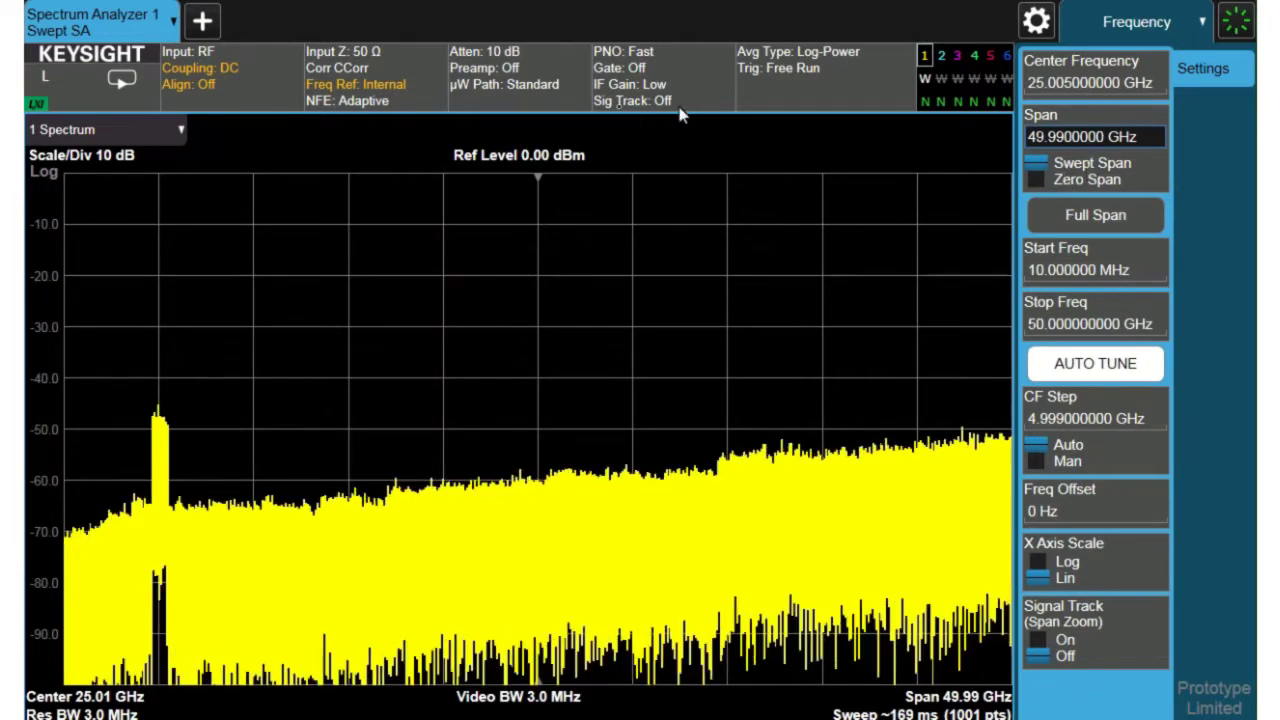
Step: Load the Channel Quality / Group Delay mode's Group Delay measurement in Quad view
{"action": "left_click", "coordinate": [171, 29]}
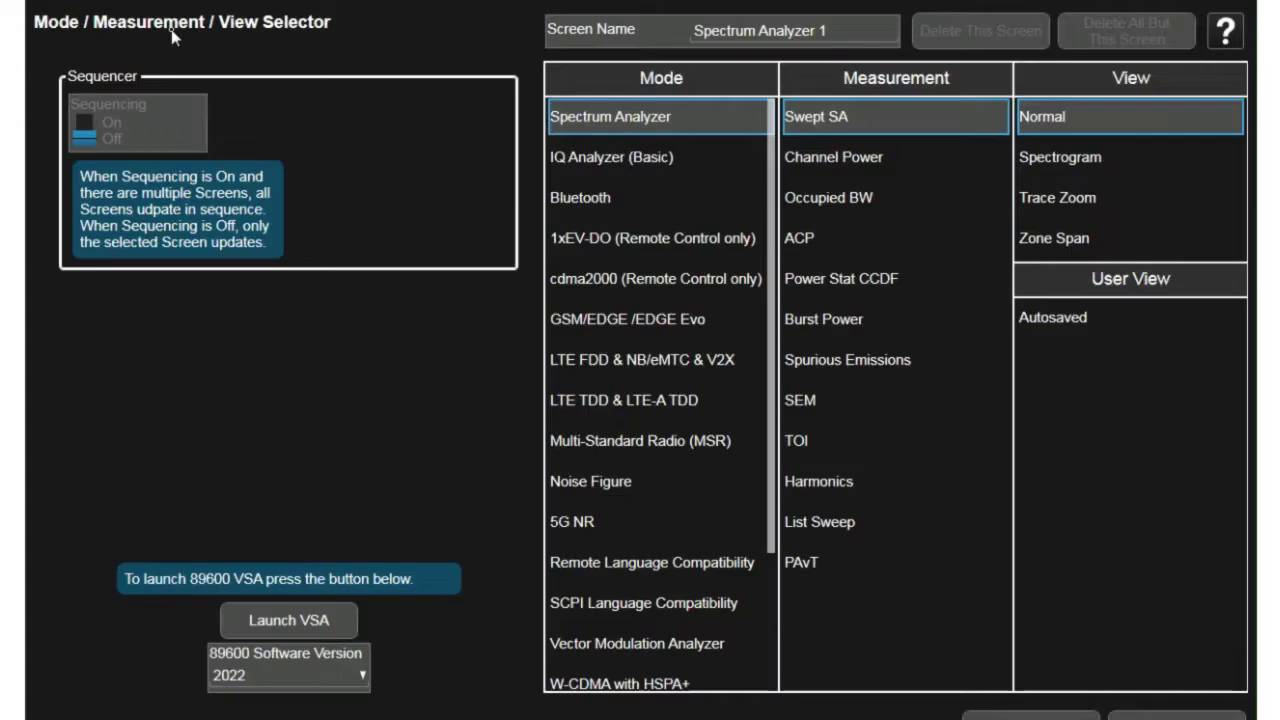
{"action": "left_click", "coordinate": [772, 648]}
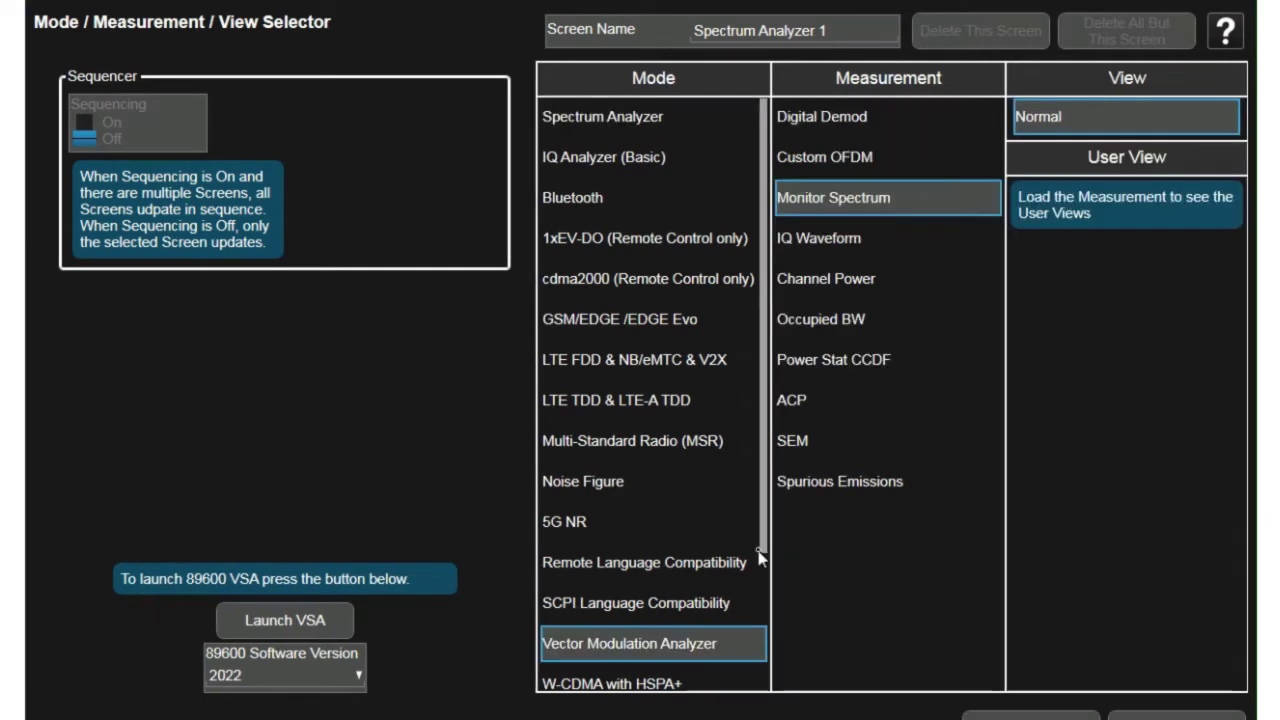
{"action": "left_click_drag", "start_coordinate": [764, 547], "coordinate": [765, 688]}
{"action": "left_click", "coordinate": [690, 670]}
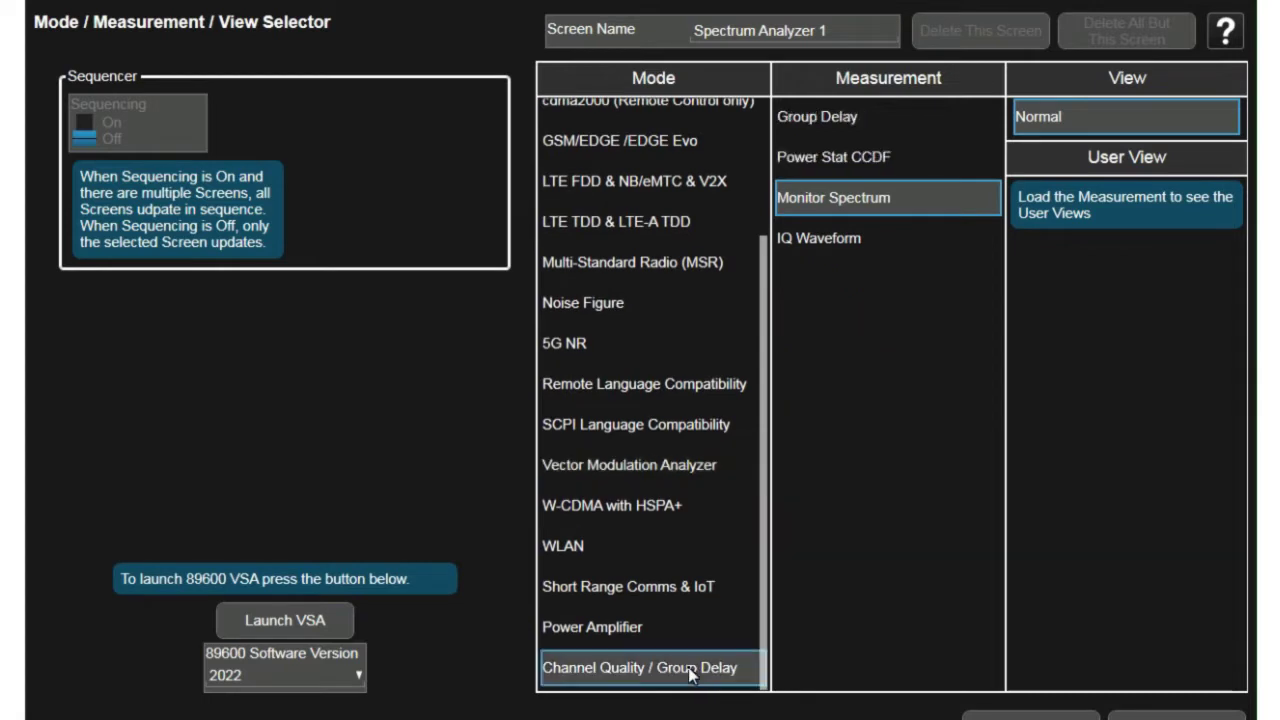
{"action": "left_click", "coordinate": [850, 128]}
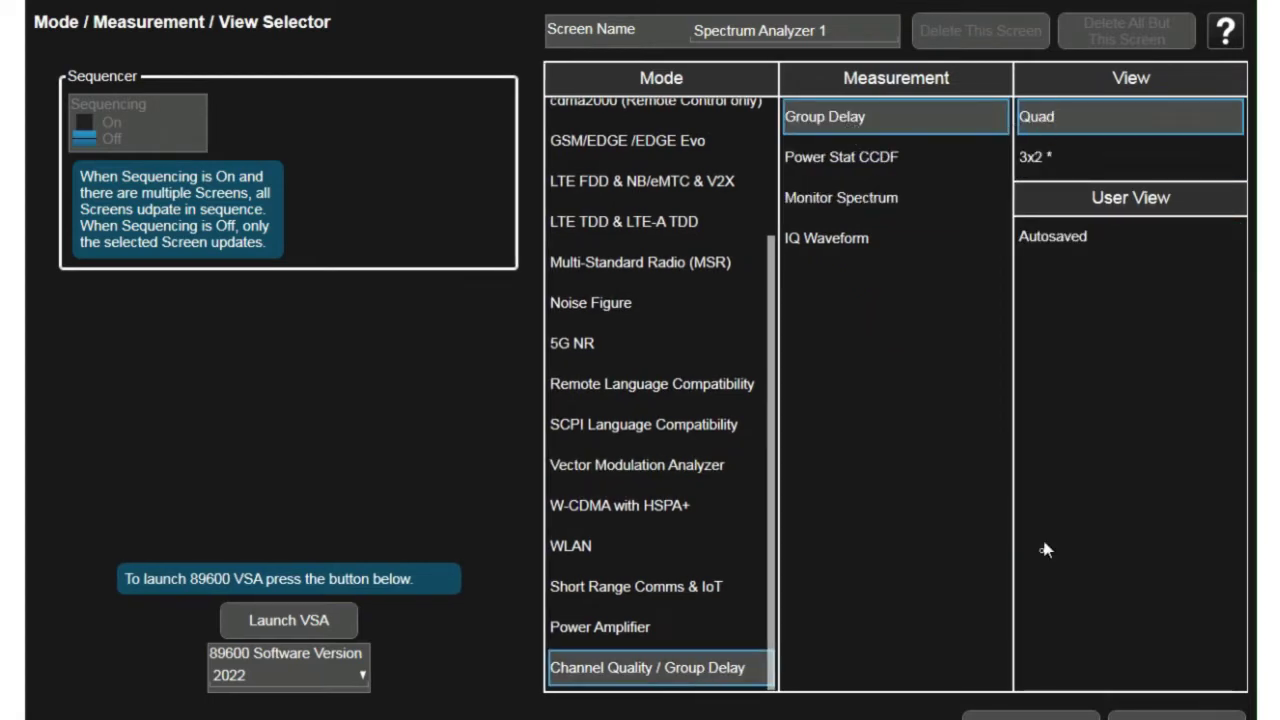
{"action": "left_click", "coordinate": [1020, 712]}
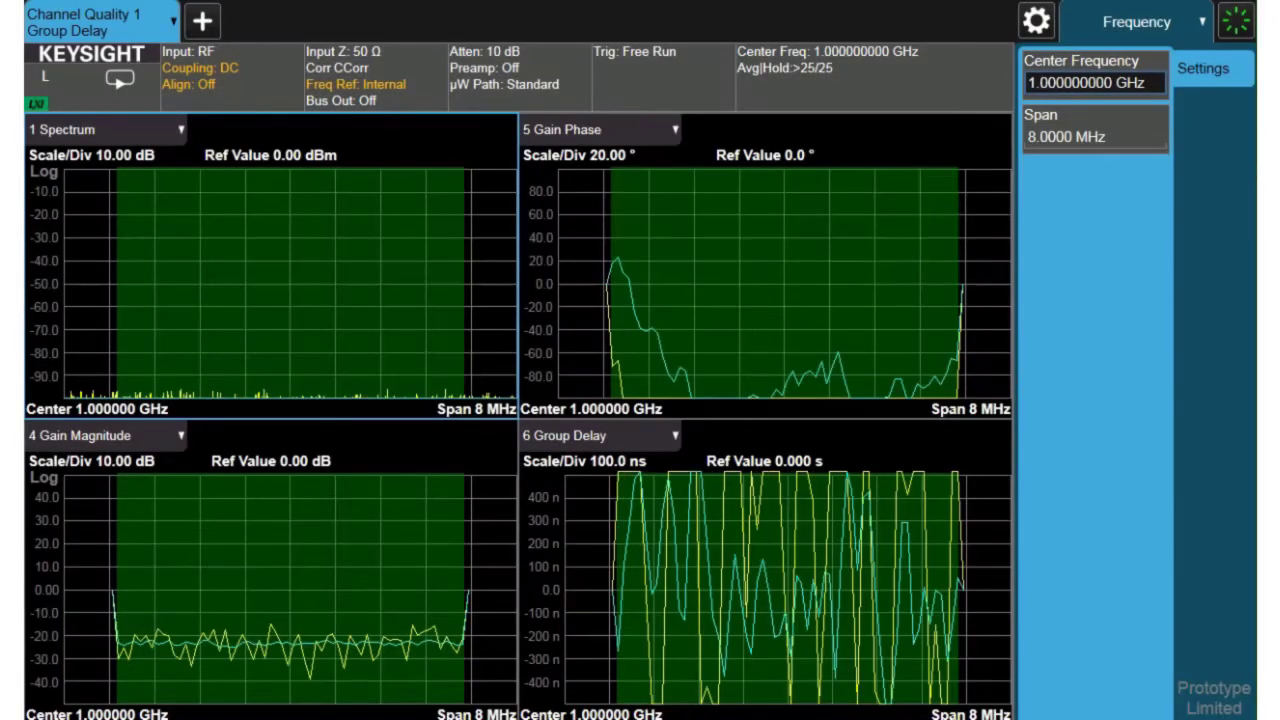
Step: Set the center frequency to 5.07 GHz and the span to 1 GHz
{"action": "left_click", "coordinate": [1097, 86]}
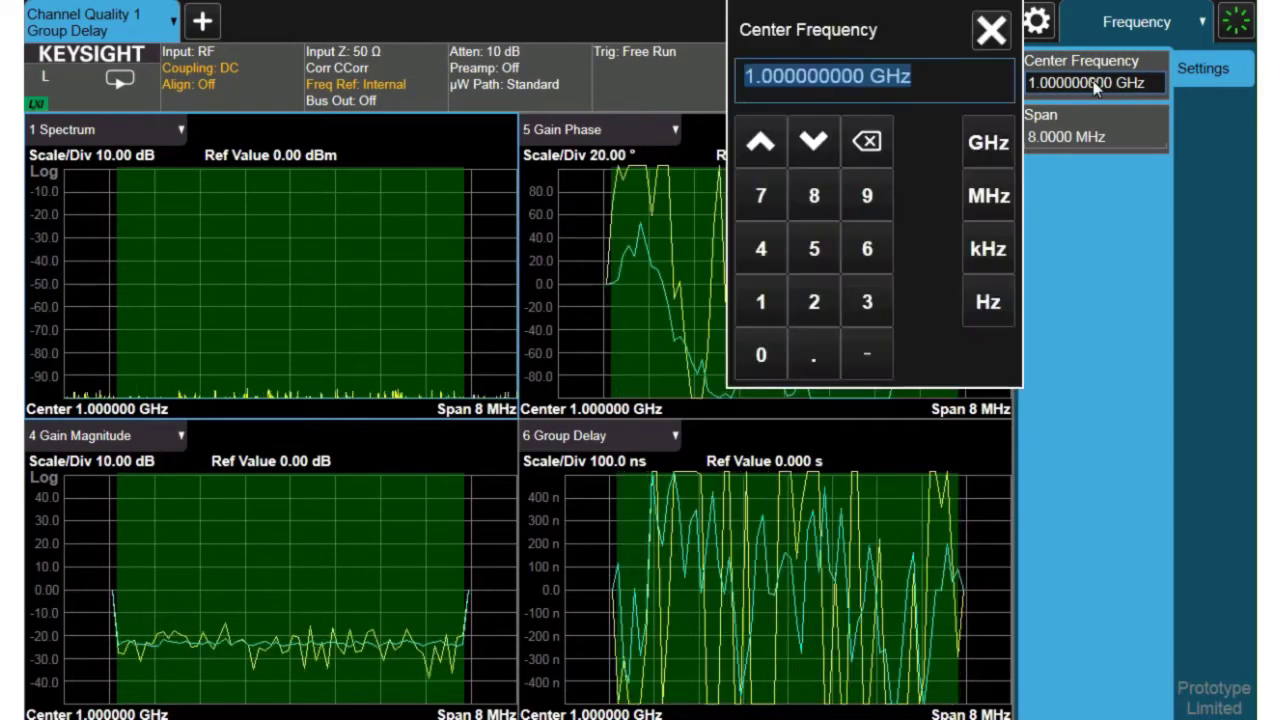
{"action": "type", "text": "5"}
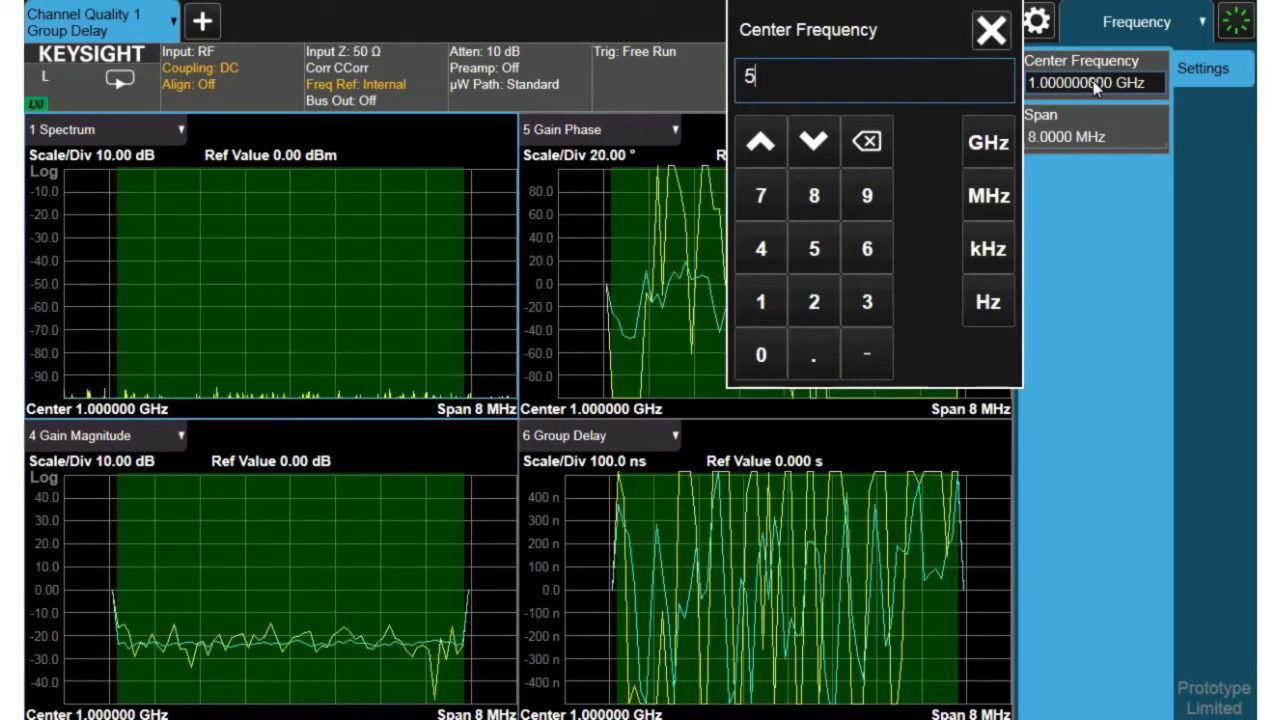
{"action": "type", "text": ".0"}
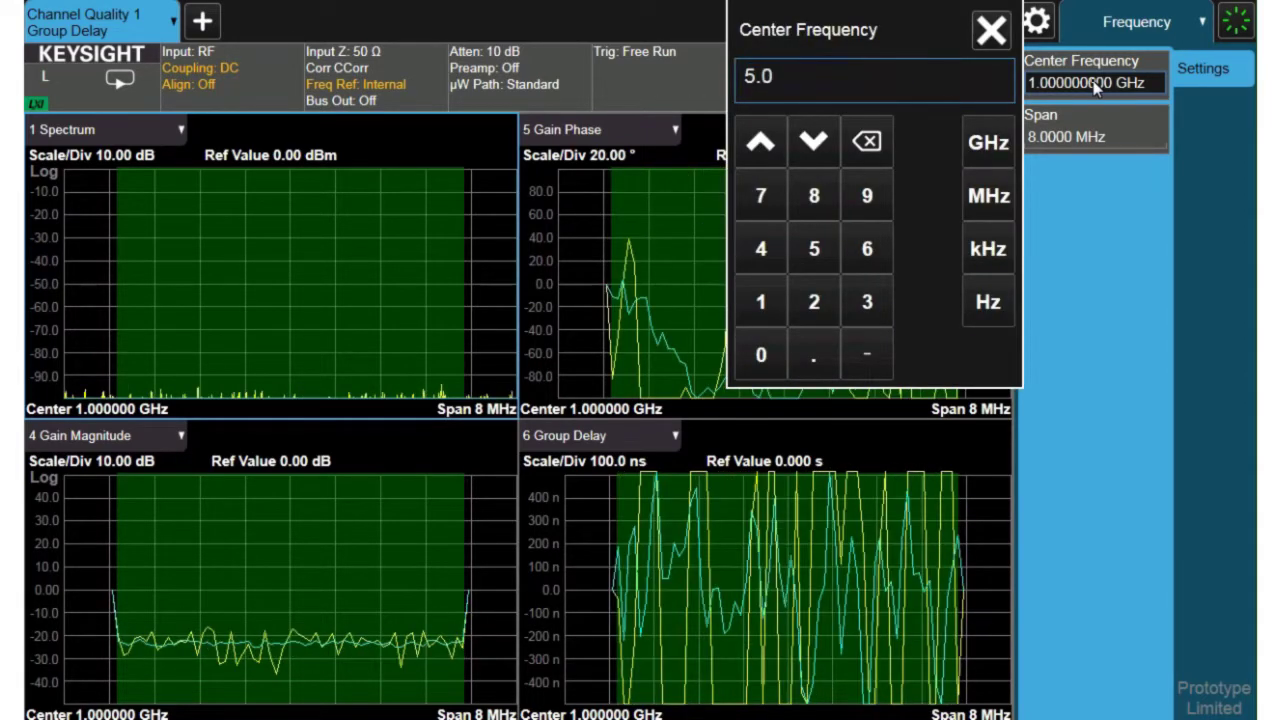
{"action": "type", "text": "7"}
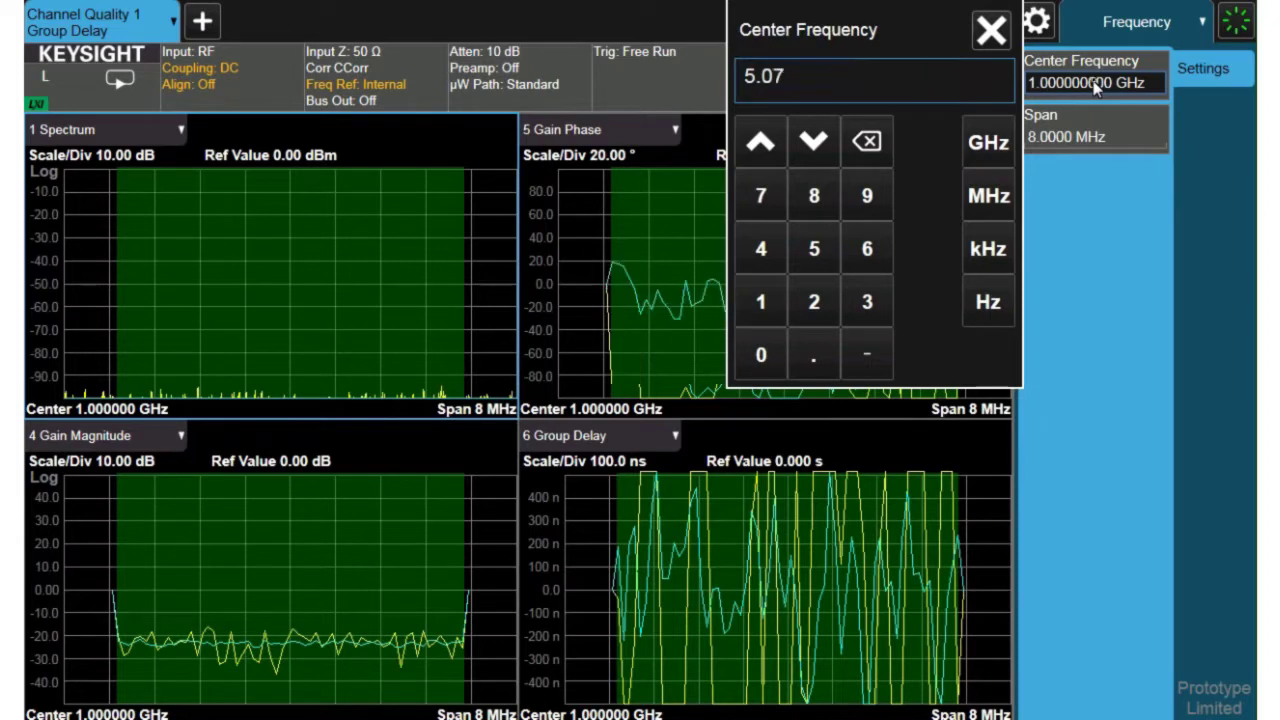
{"action": "left_click", "coordinate": [986, 144]}
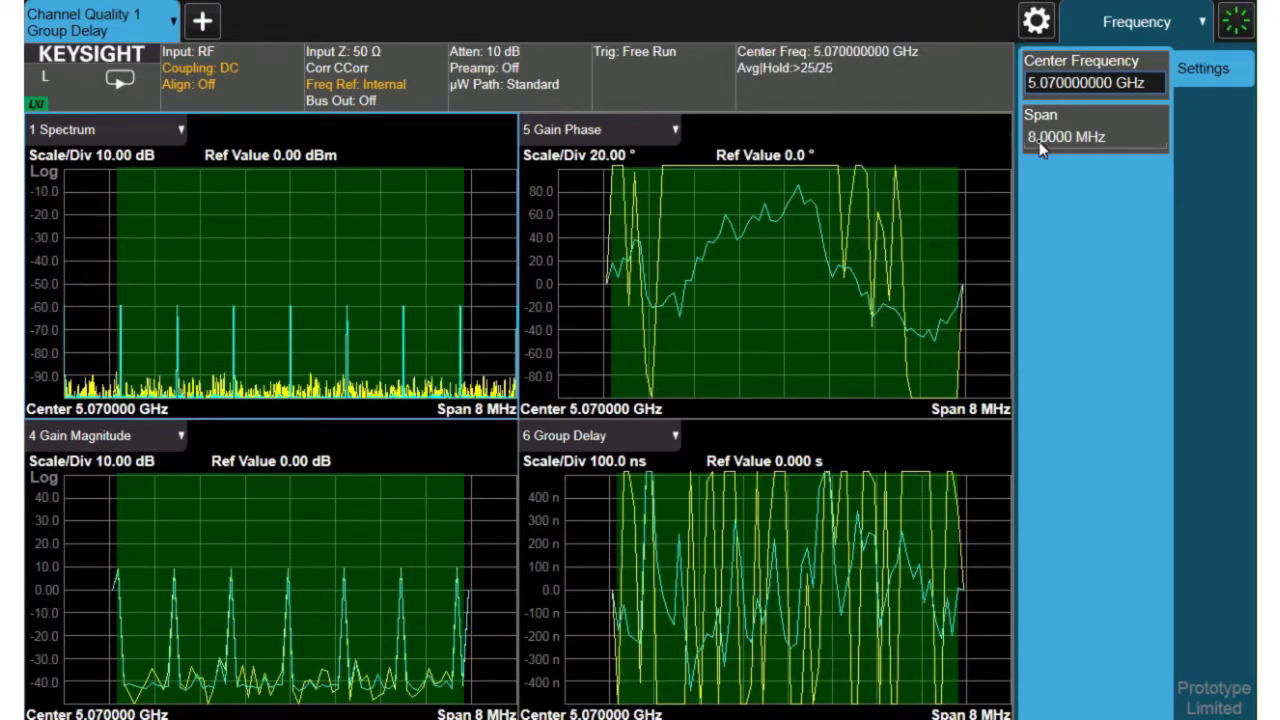
{"action": "left_click", "coordinate": [1041, 148]}
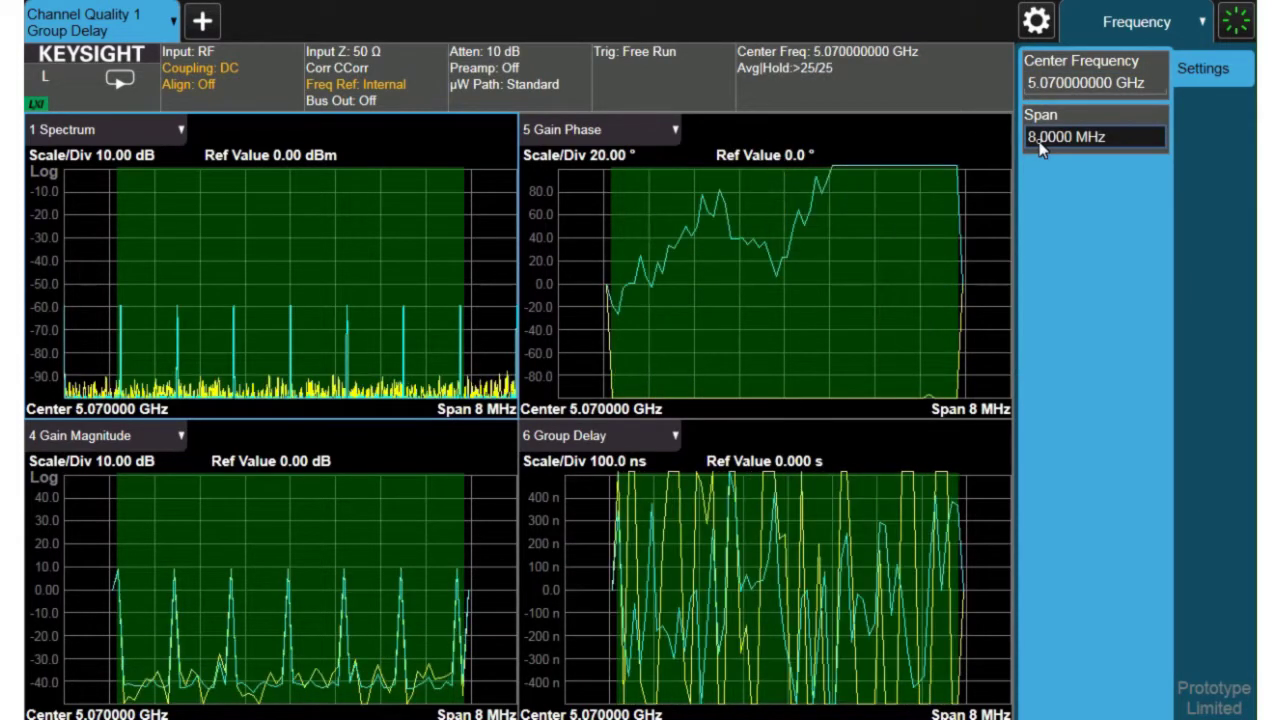
{"action": "type", "text": "1"}
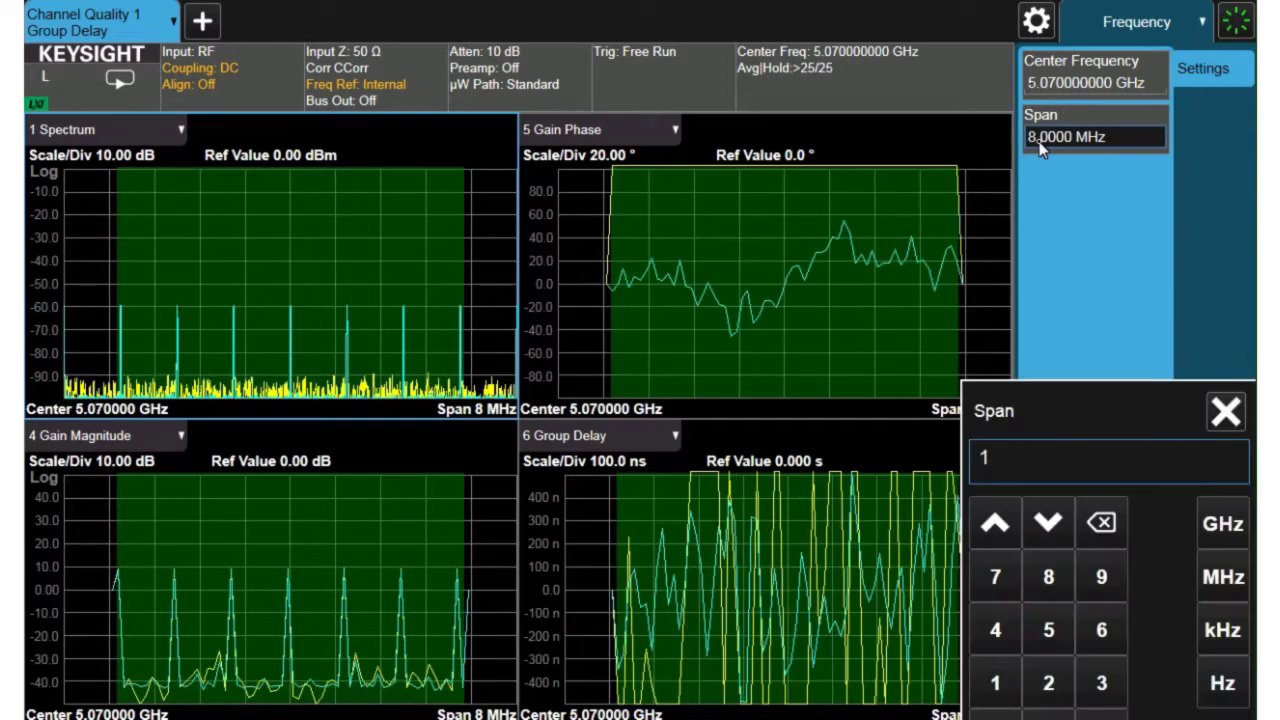
{"action": "left_click", "coordinate": [1224, 526]}
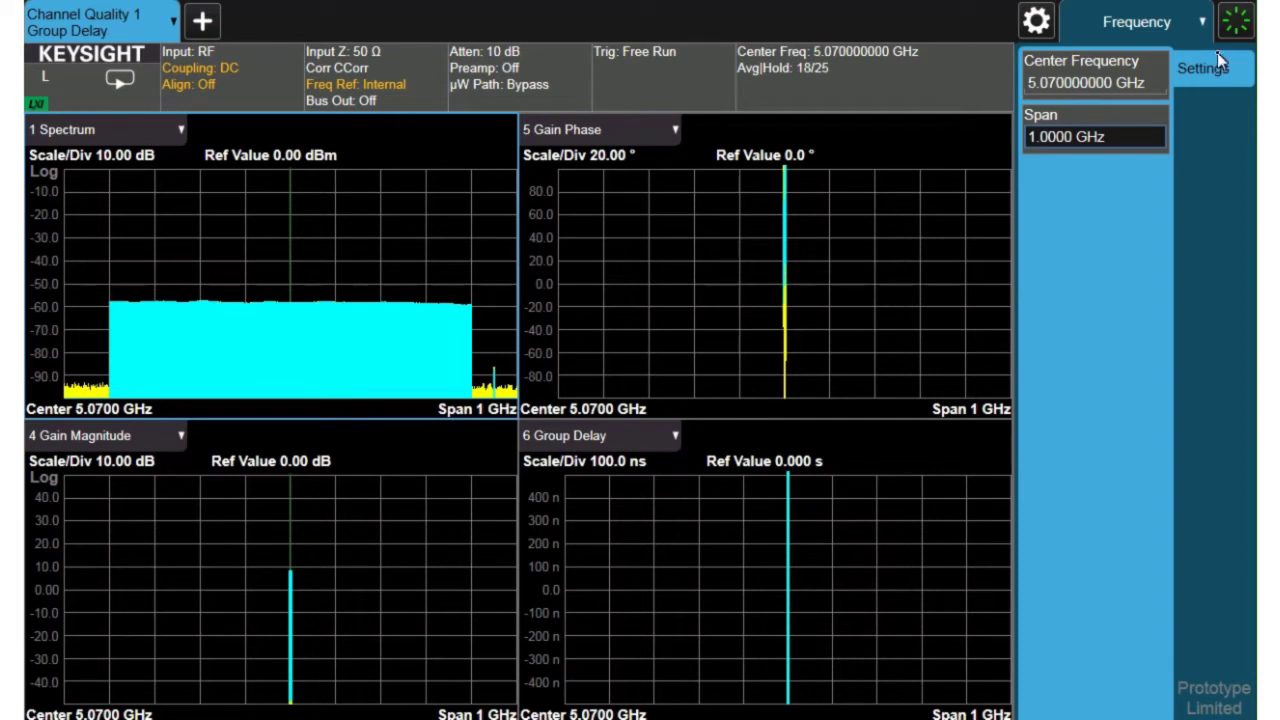
Step: Connect the listed signal generator through Signal Generator Connection Management
{"action": "left_click", "coordinate": [1202, 22]}
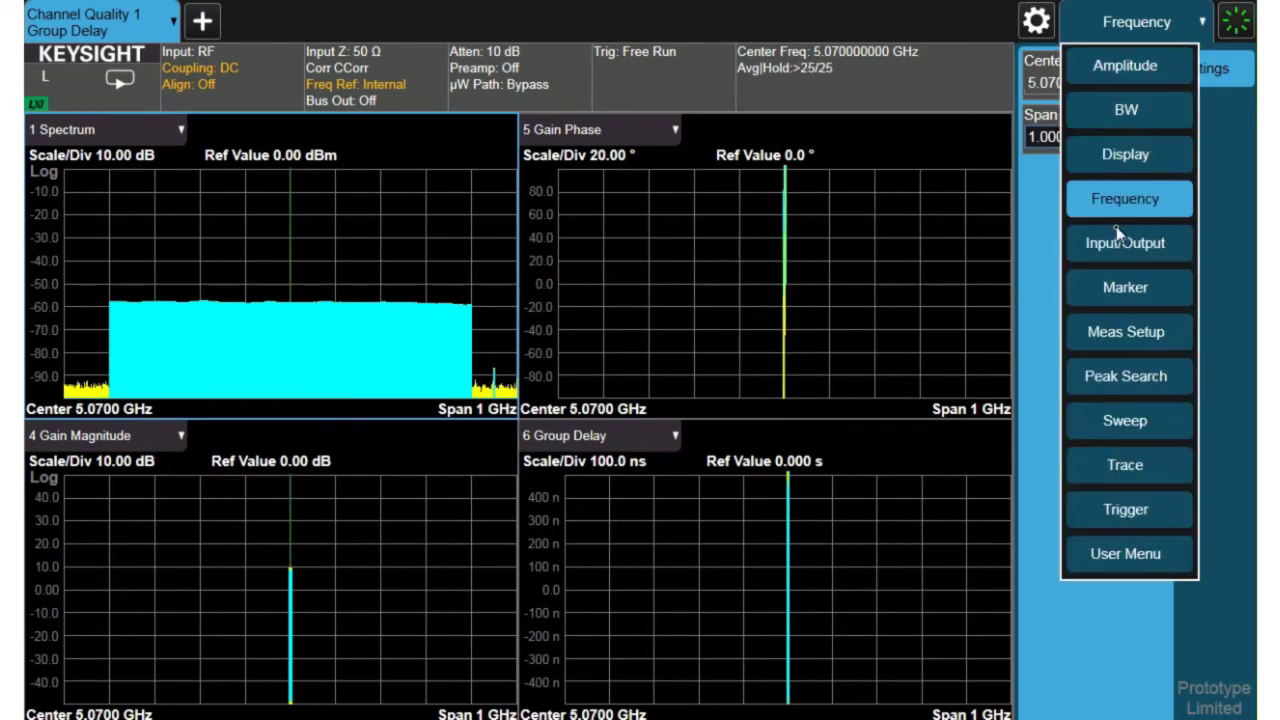
{"action": "left_click", "coordinate": [1112, 332]}
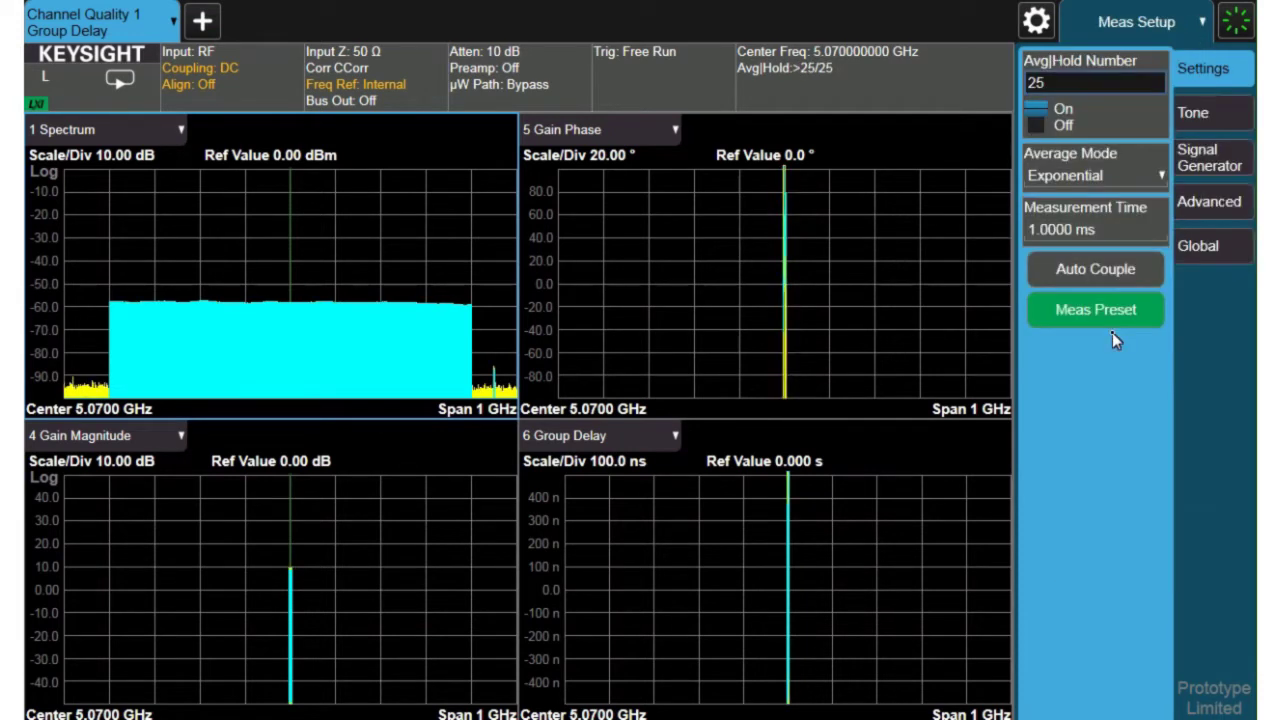
{"action": "left_click", "coordinate": [1210, 148]}
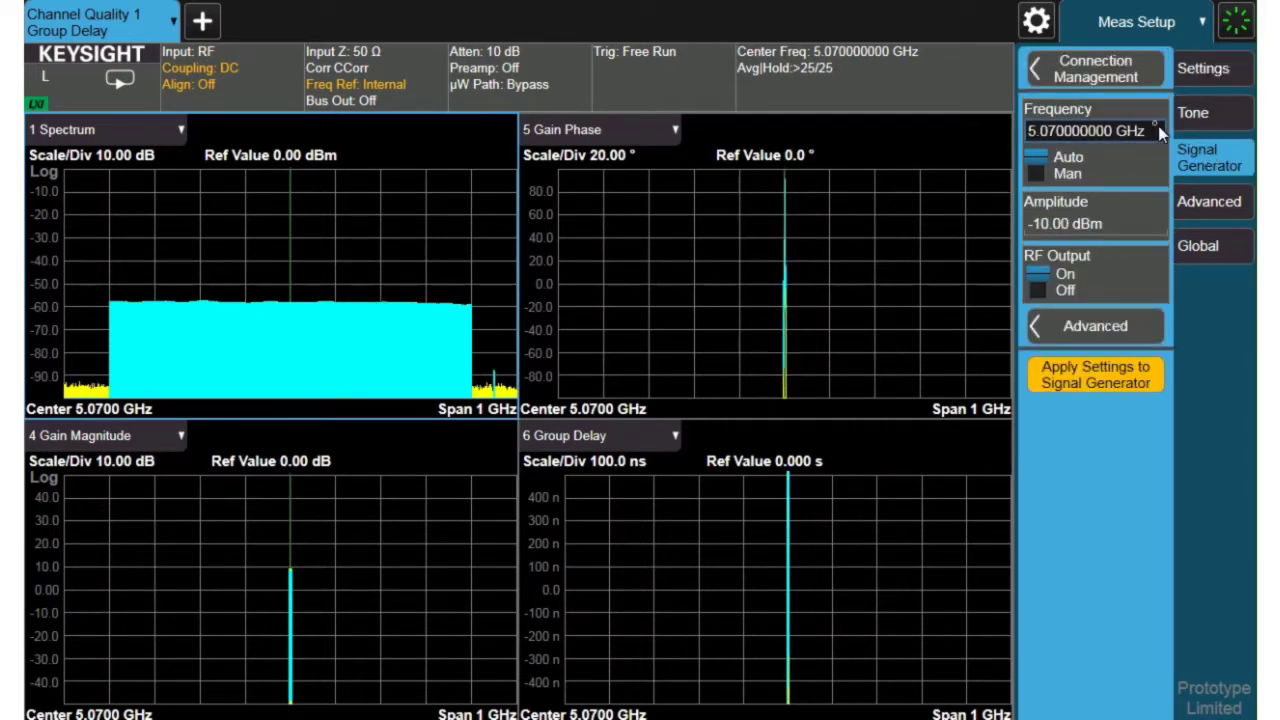
{"action": "left_click", "coordinate": [1105, 73]}
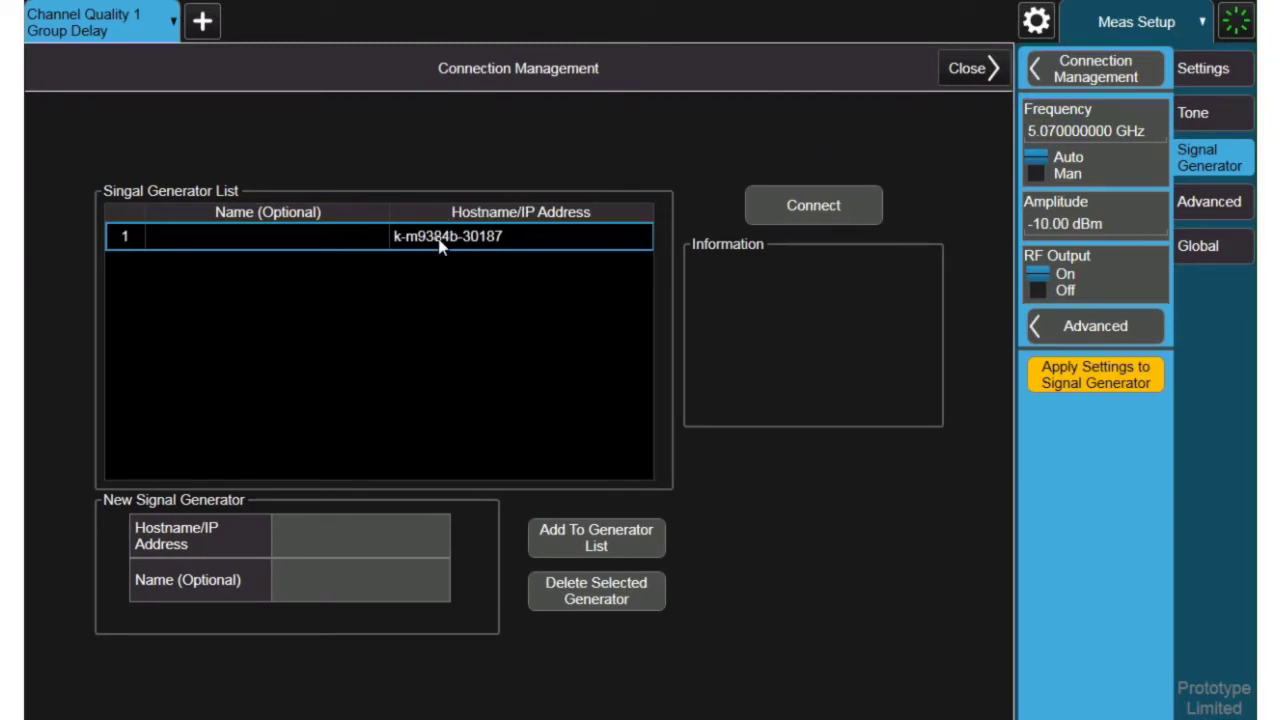
{"action": "left_click", "coordinate": [806, 206]}
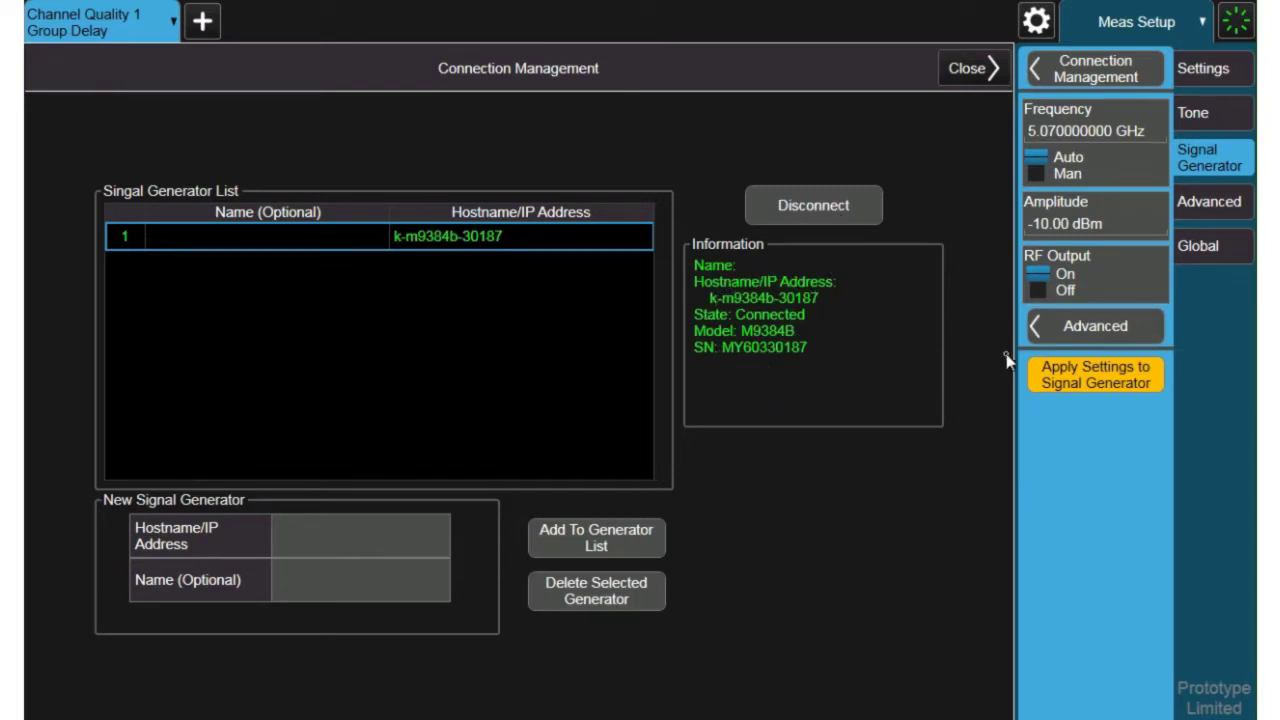
Step: Set the generator amplitude to 10 dBm and apply the settings to the signal generator
{"action": "left_click", "coordinate": [1075, 220]}
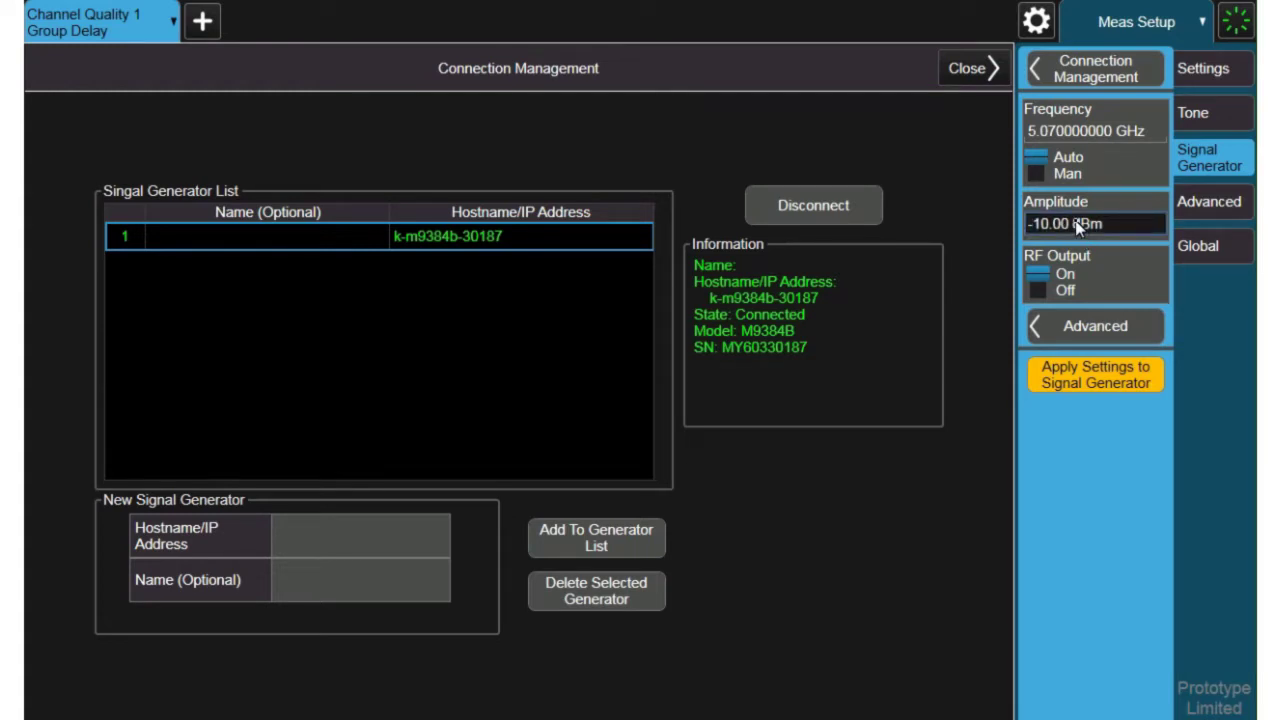
{"action": "type", "text": "10"}
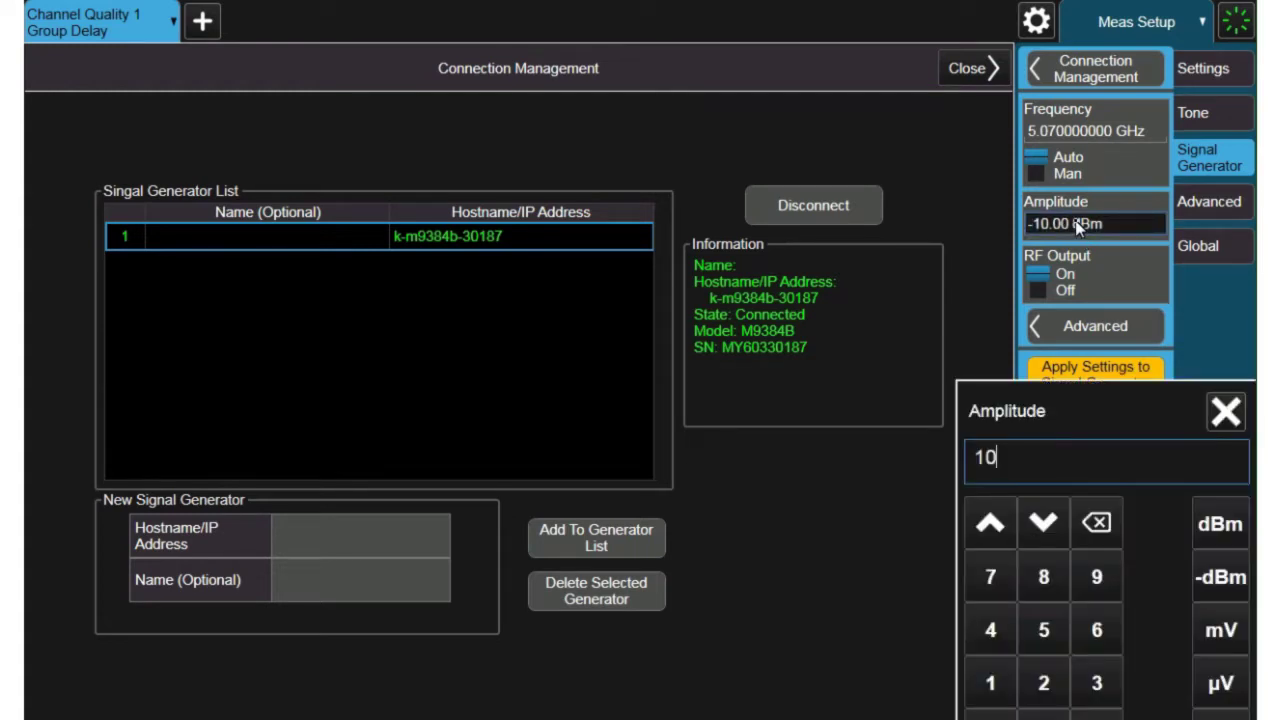
{"action": "left_click", "coordinate": [1220, 526]}
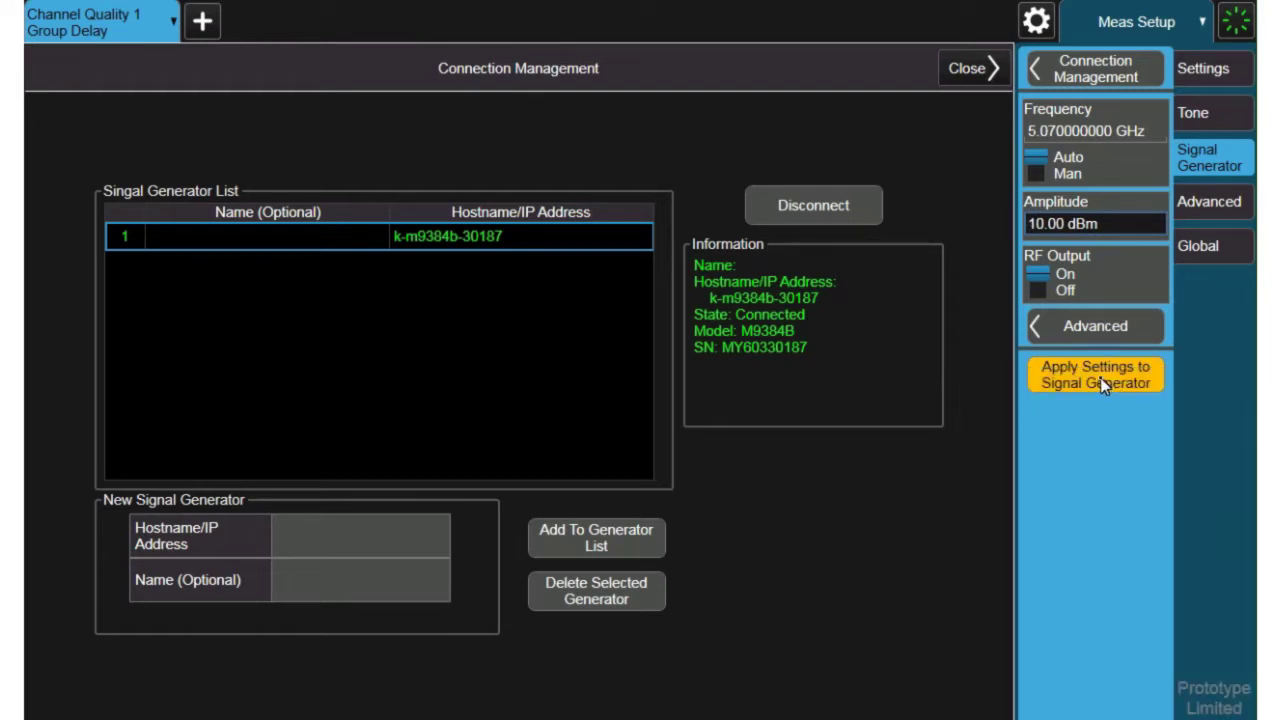
{"action": "left_click", "coordinate": [1100, 377]}
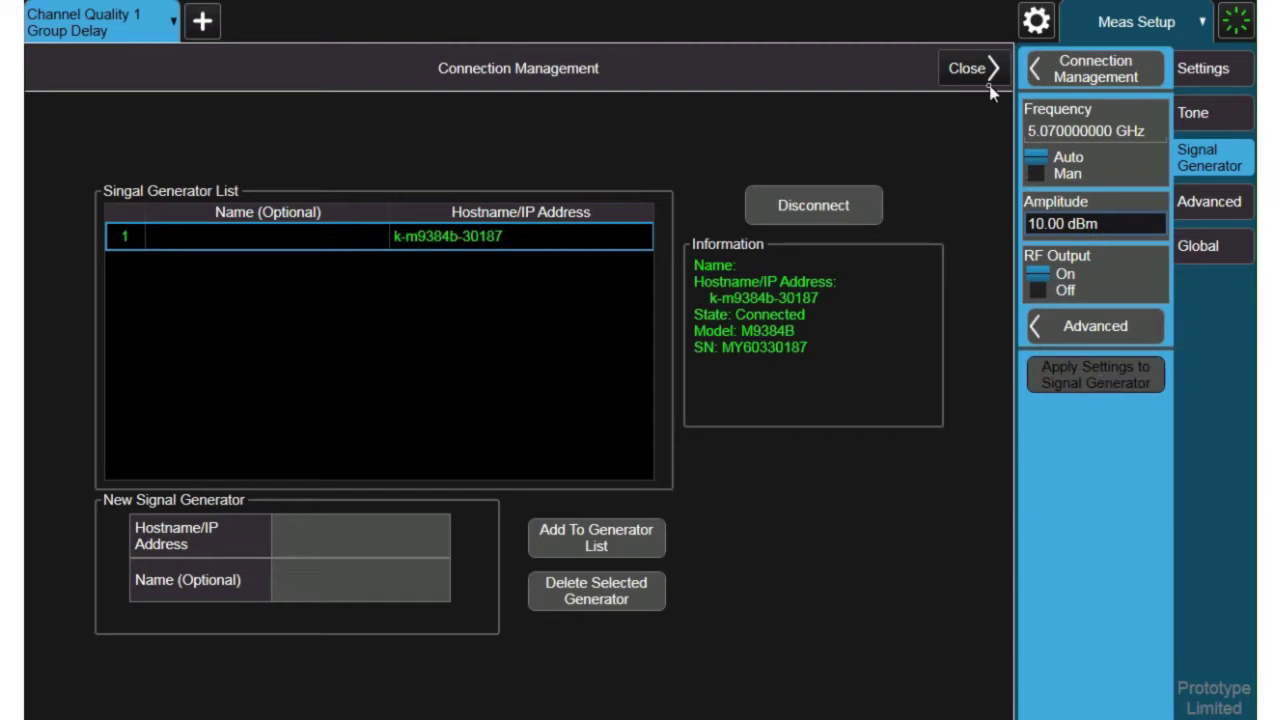
Step: Set 801 tones with 1 MHz tone spacing and bring up the tone table
{"action": "left_click", "coordinate": [970, 66]}
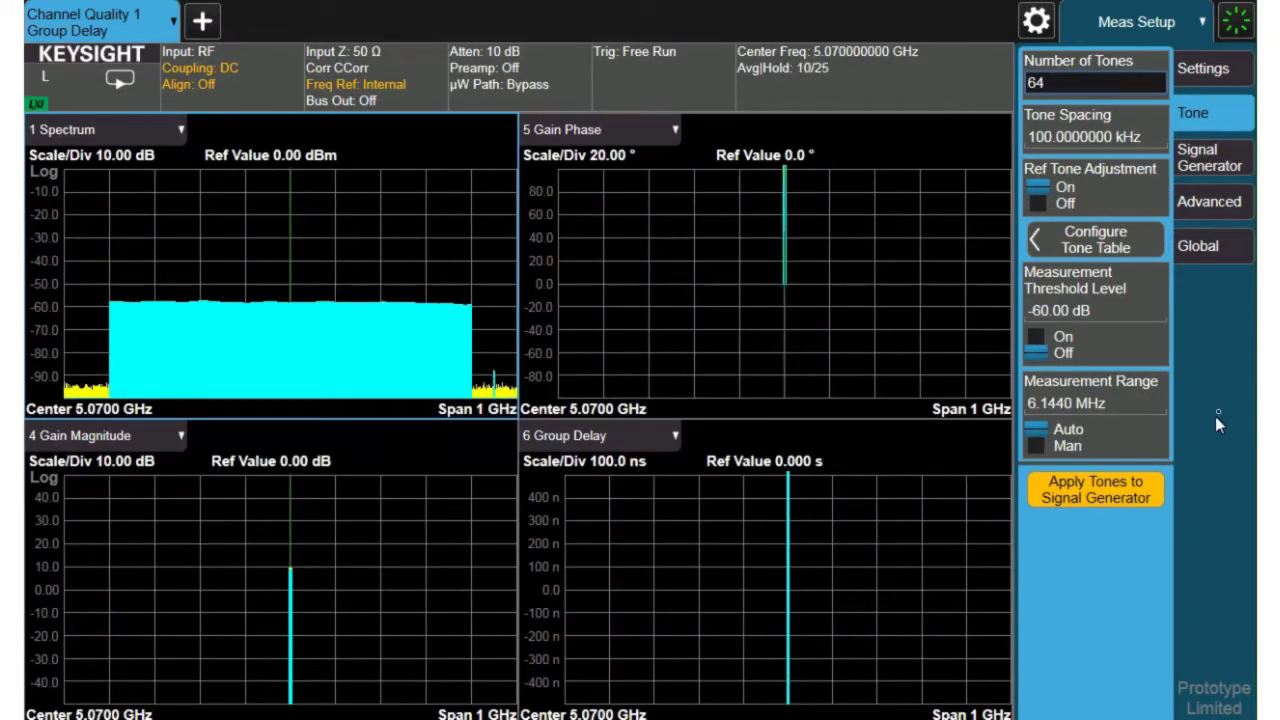
{"action": "left_click", "coordinate": [1054, 84]}
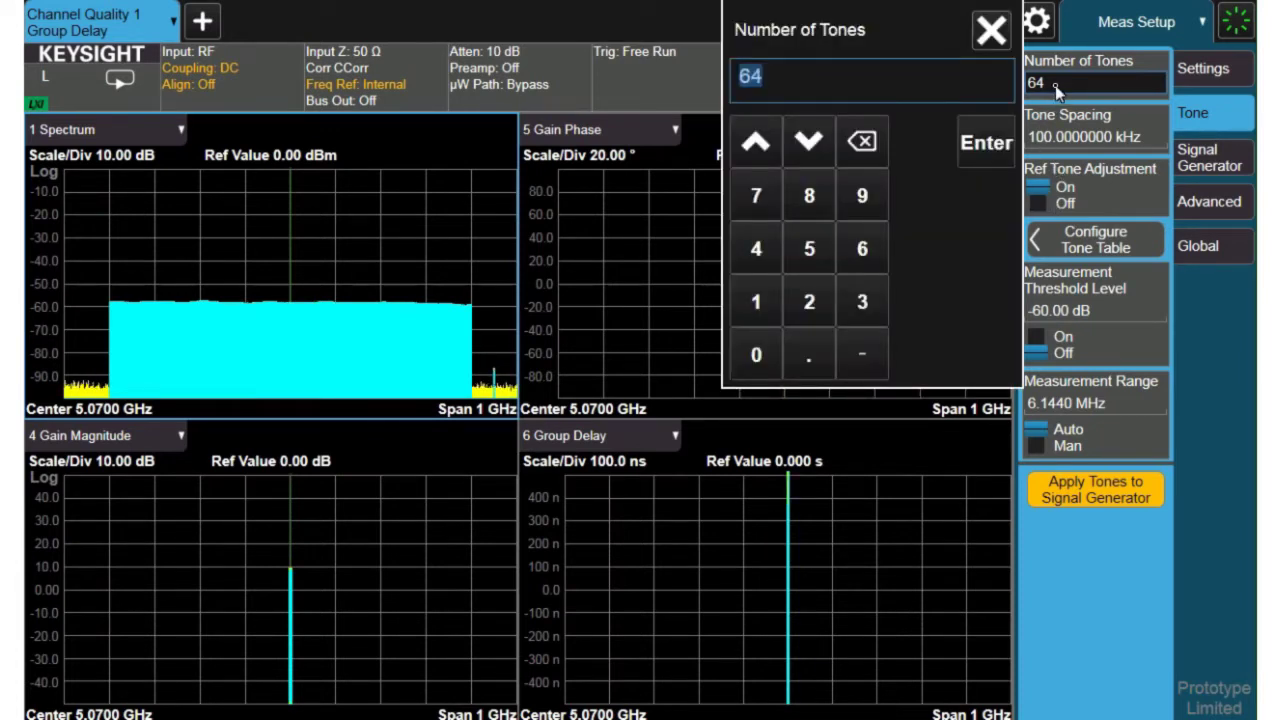
{"action": "type", "text": "801"}
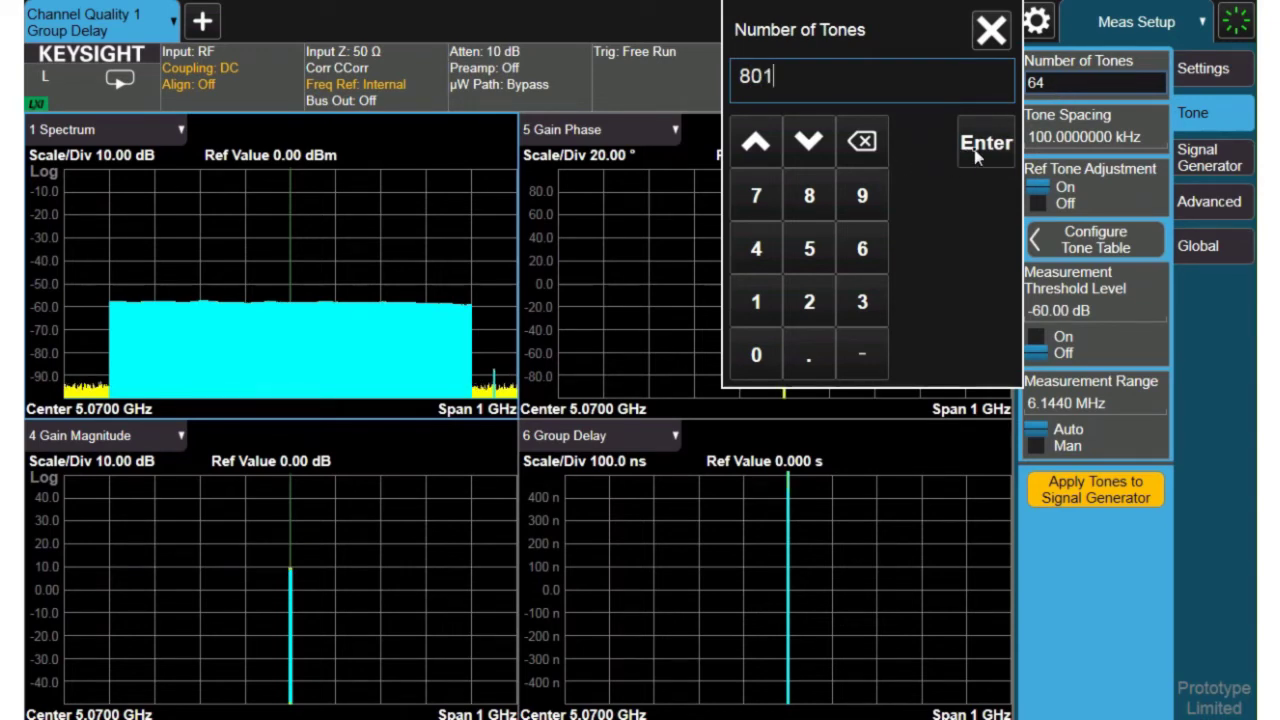
{"action": "left_click", "coordinate": [974, 149]}
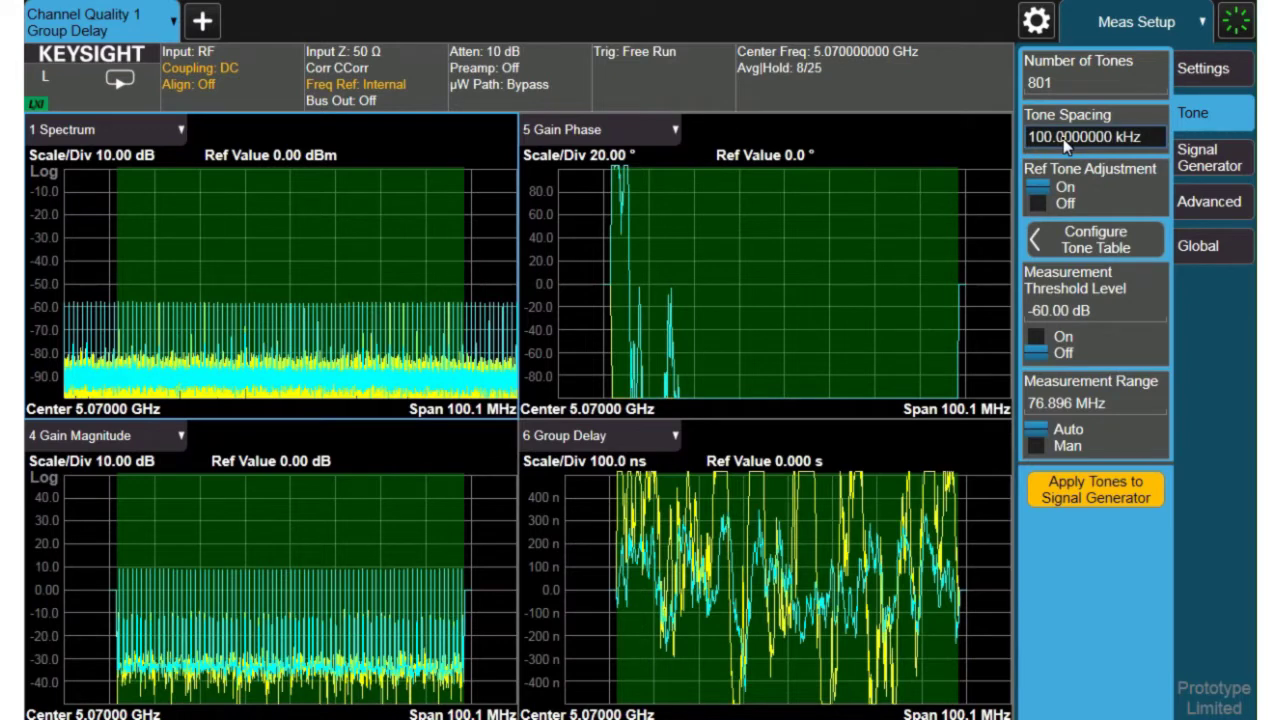
{"action": "left_click", "coordinate": [1066, 146]}
{"action": "type", "text": "1"}
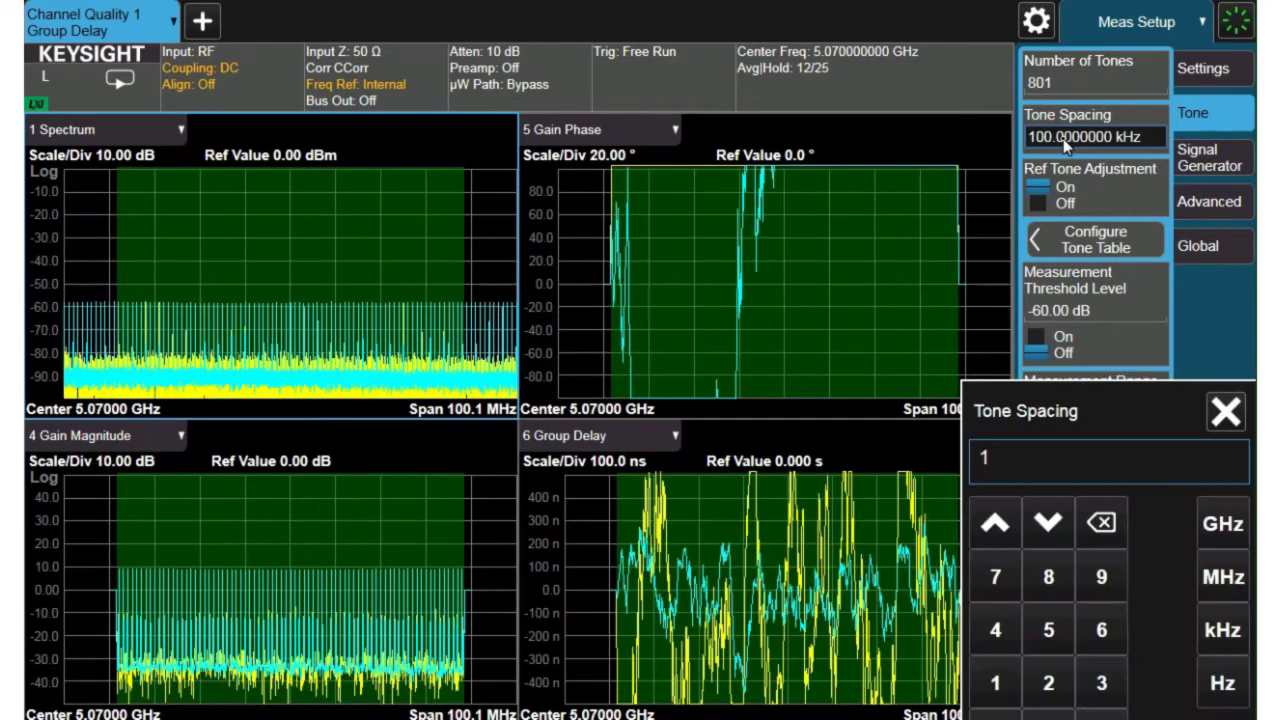
{"action": "left_click", "coordinate": [1222, 578]}
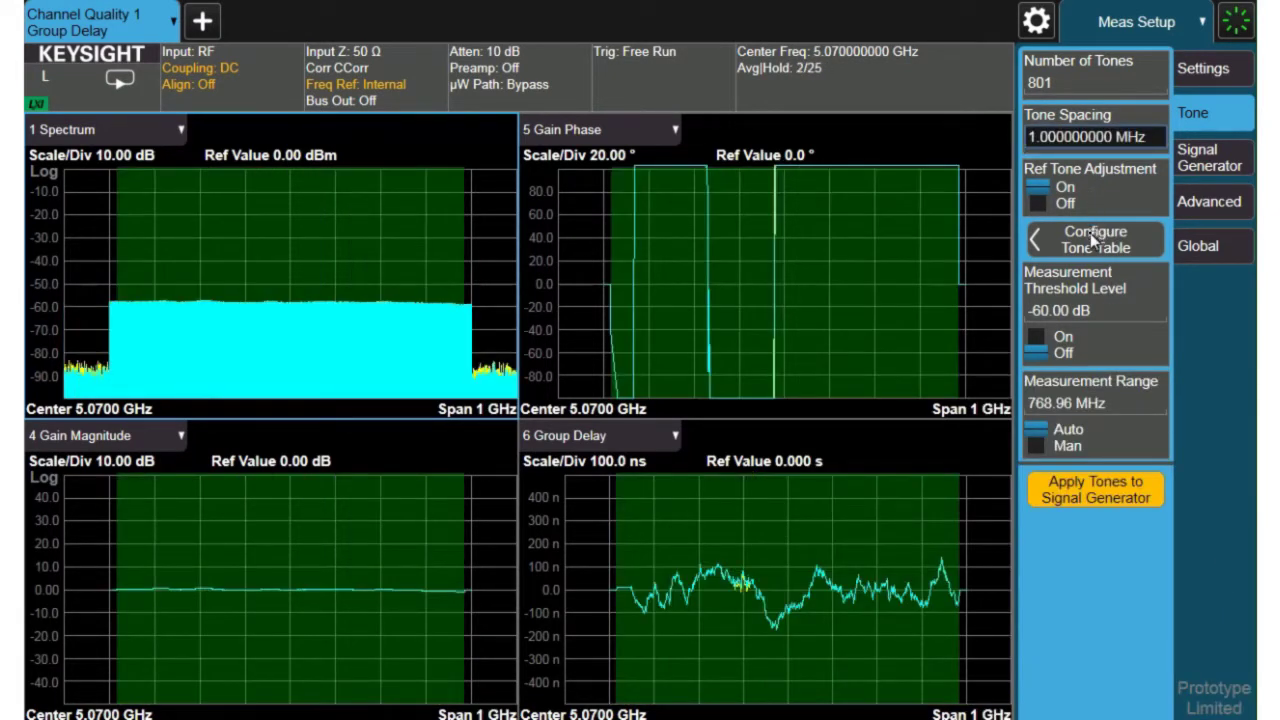
{"action": "left_click", "coordinate": [1093, 247]}
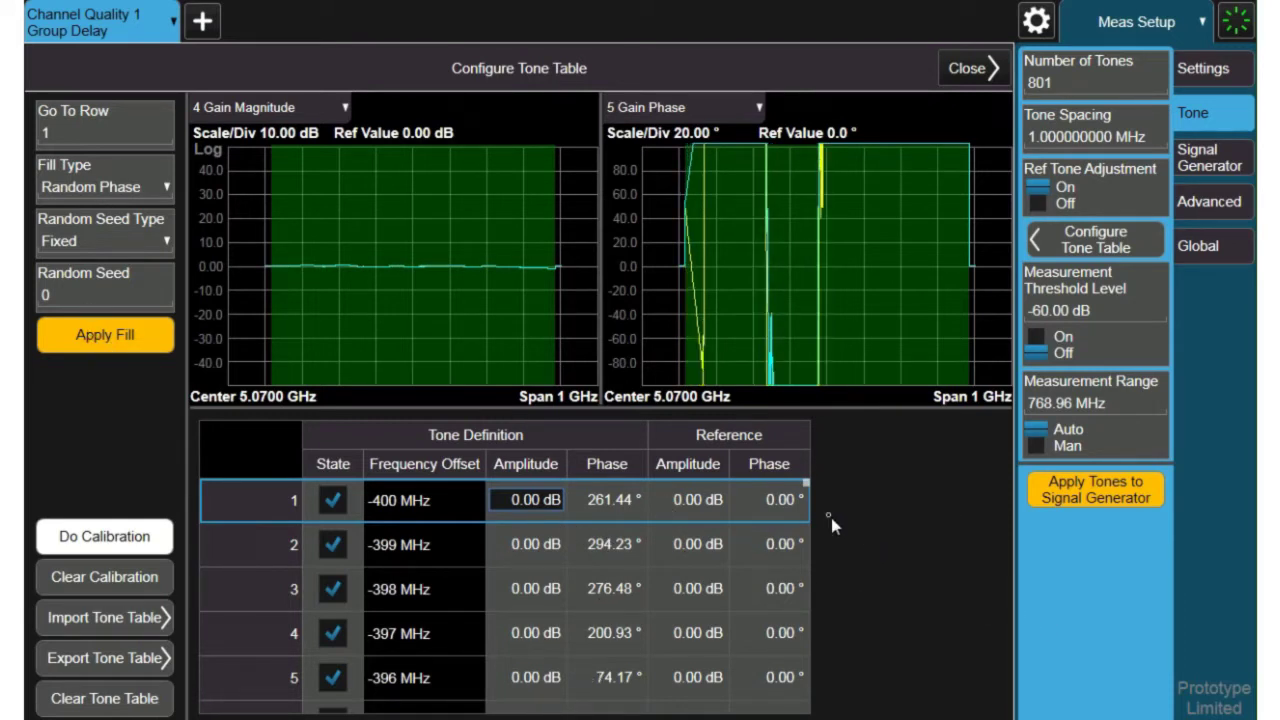
Step: Fill the tone phases with the parabolic pattern, send the tone set to the generator, and return to the traces
{"action": "left_click", "coordinate": [90, 338]}
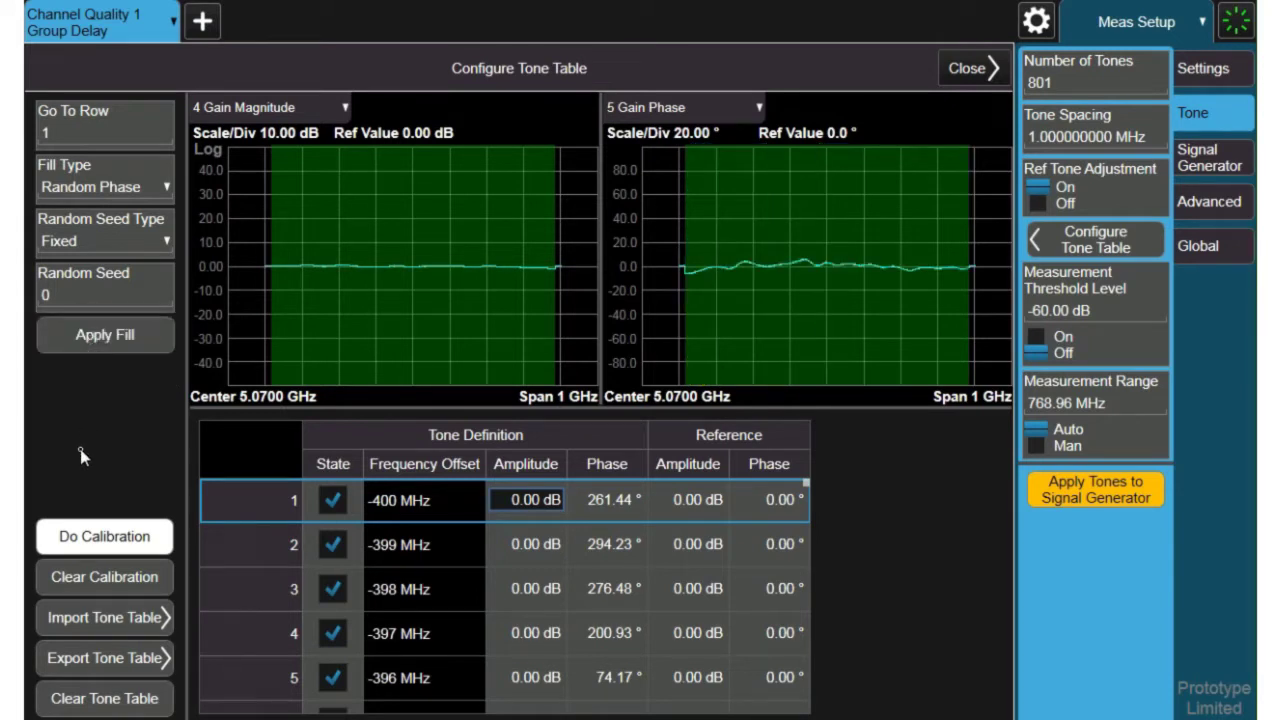
{"action": "left_click", "coordinate": [1100, 490]}
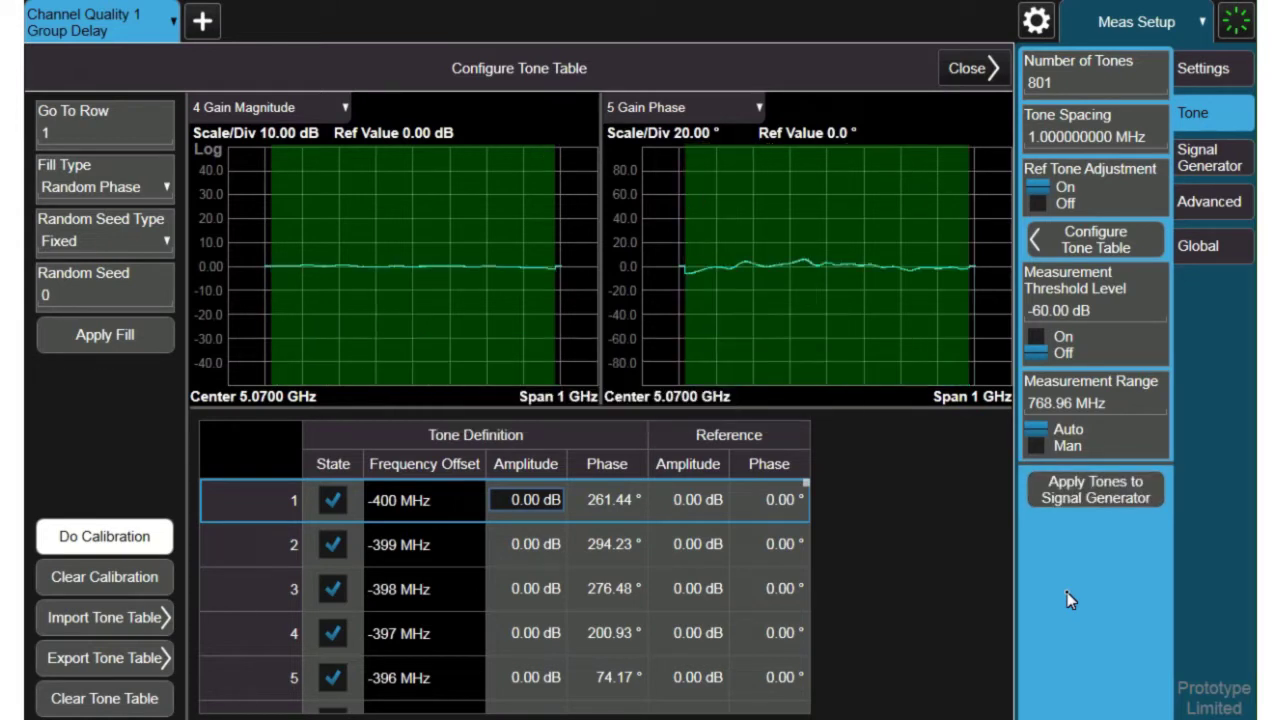
{"action": "left_click", "coordinate": [968, 67]}
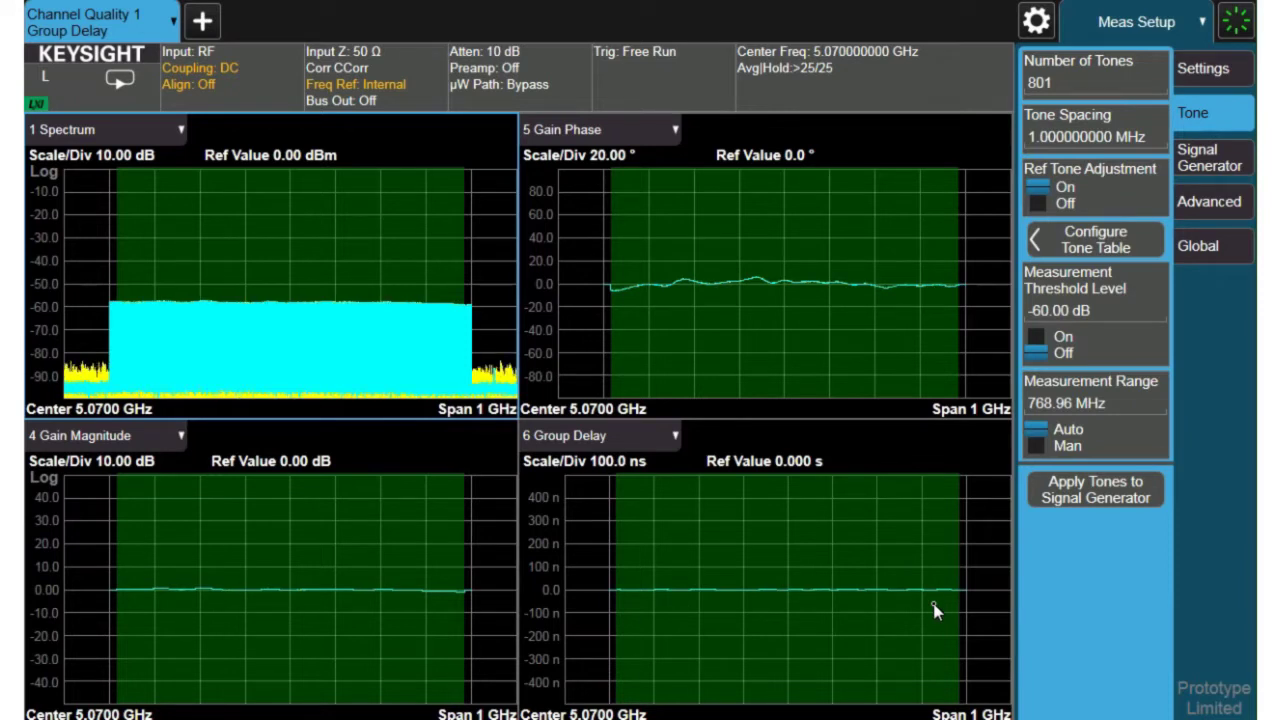
Step: Run Do Calibration in the tone table to fill the reference amplitude and phase columns
{"action": "left_click", "coordinate": [1098, 236]}
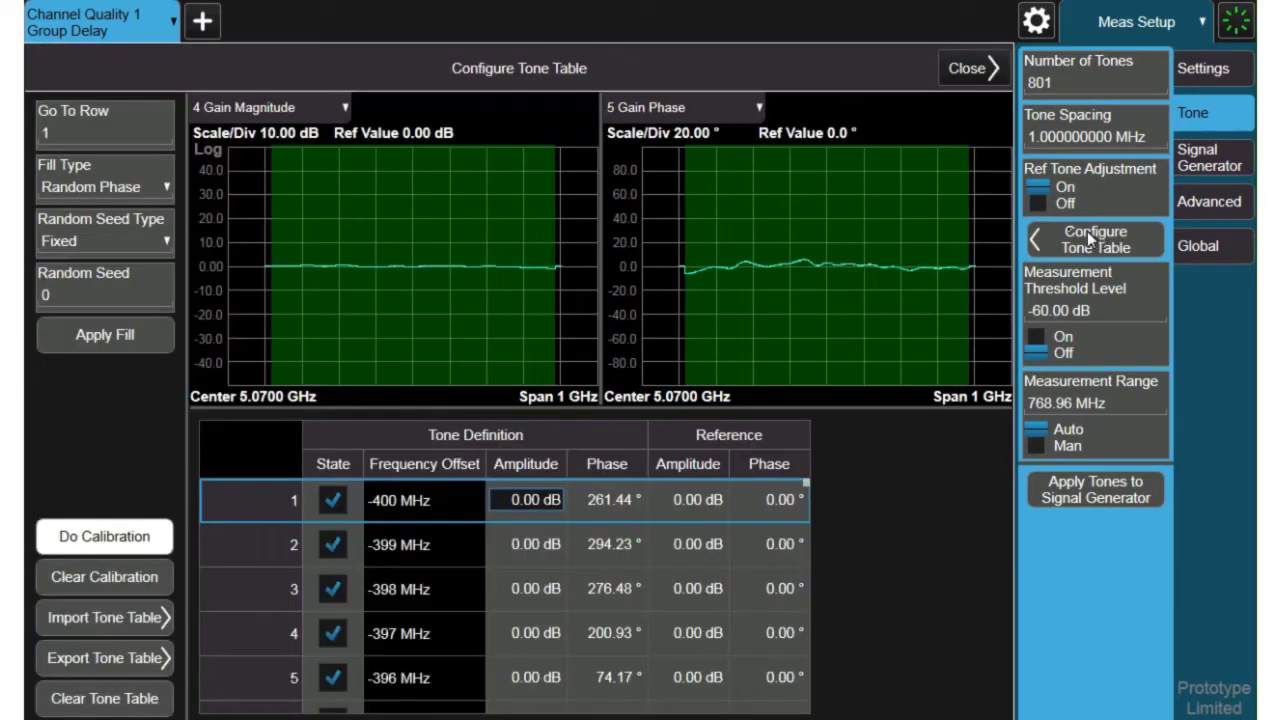
{"action": "left_click", "coordinate": [80, 541]}
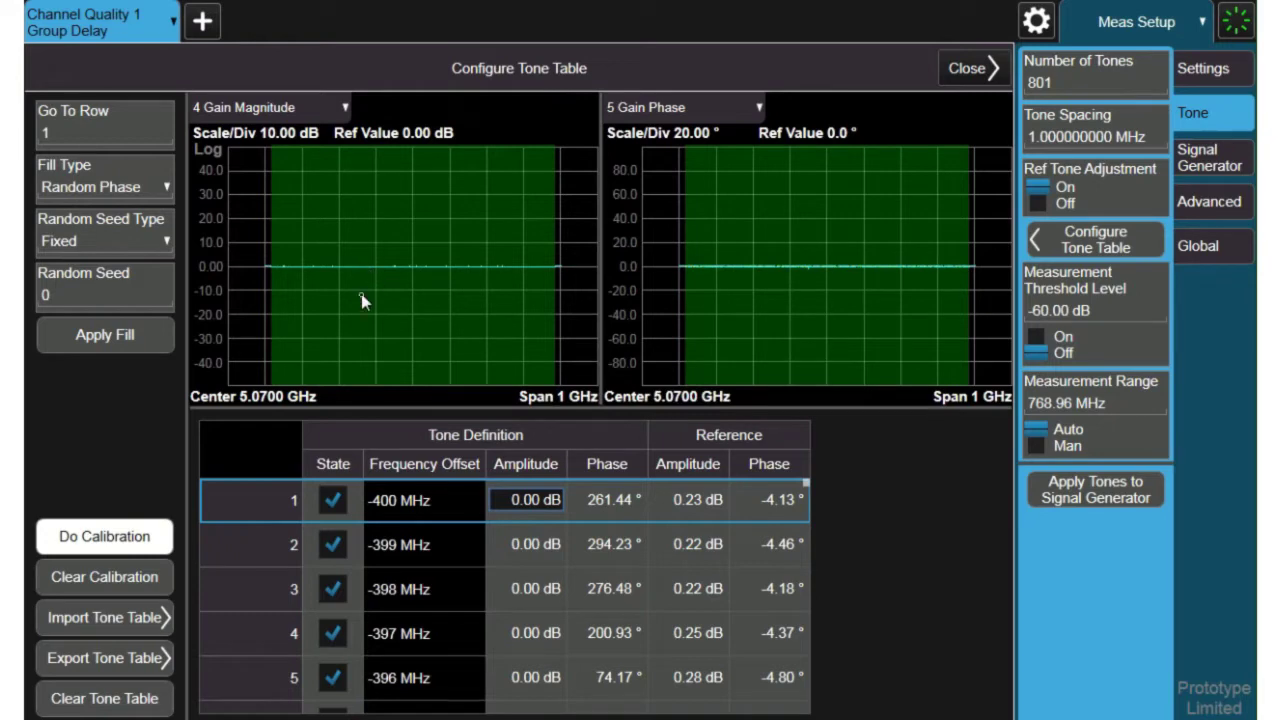
{"action": "left_click", "coordinate": [970, 68]}
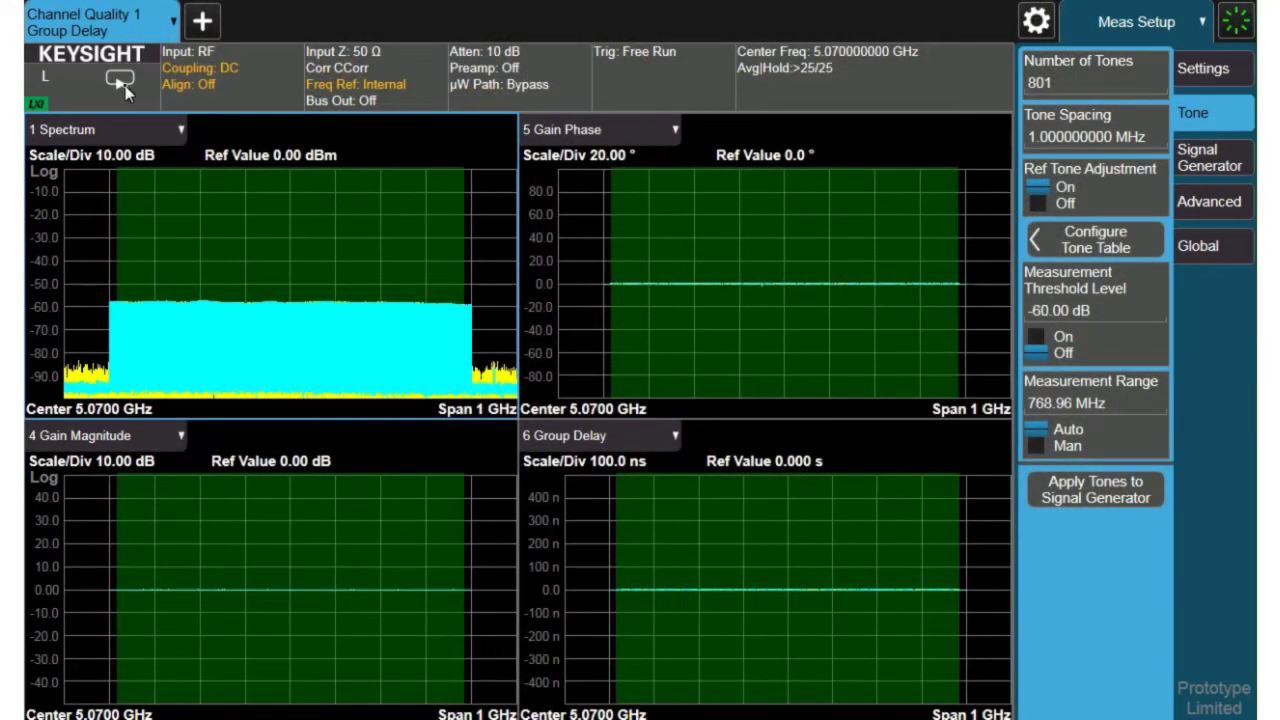
Step: Restart the measurement and set the Gain Magnitude scale to 2 dB/div
{"action": "left_click", "coordinate": [125, 90]}
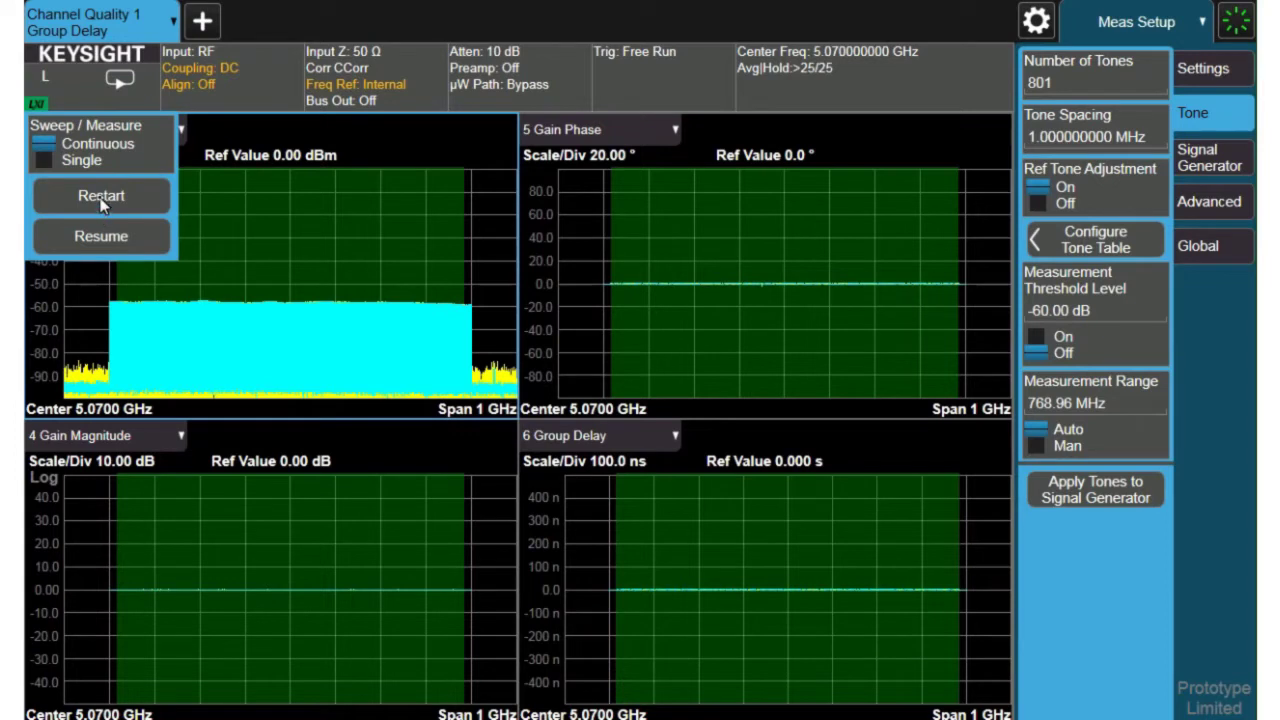
{"action": "left_click", "coordinate": [101, 197]}
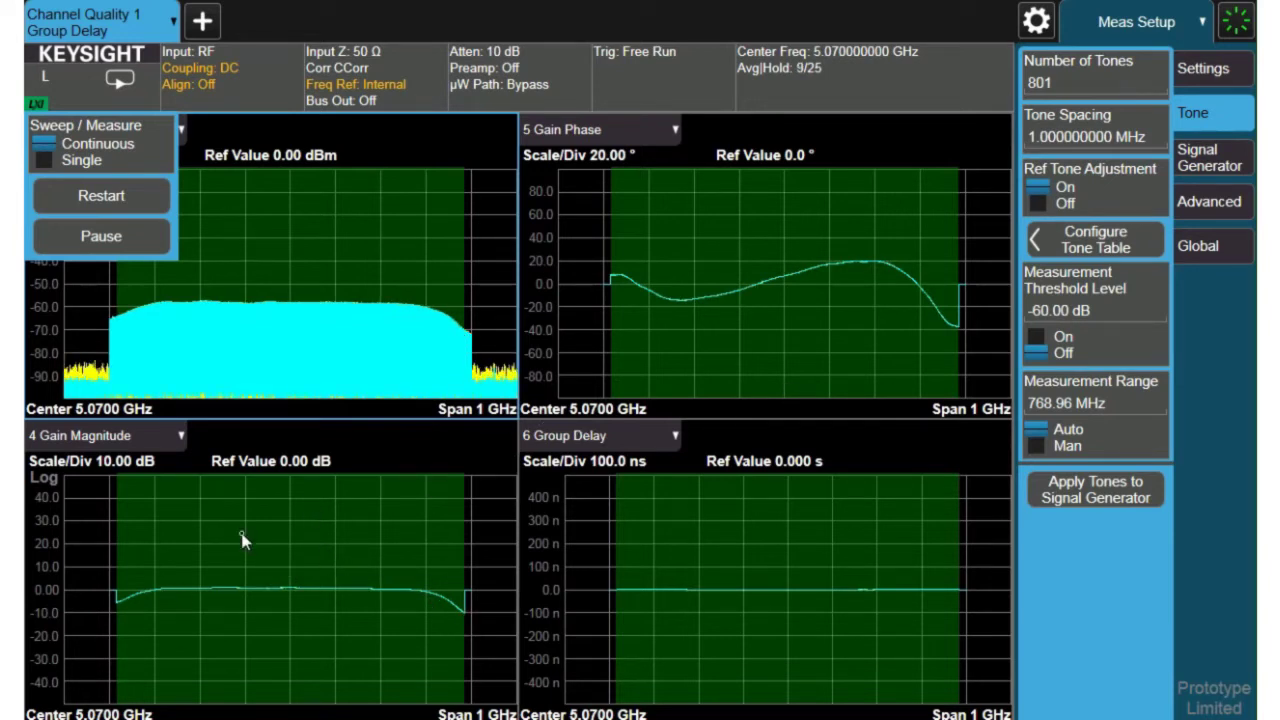
{"action": "left_click", "coordinate": [55, 590]}
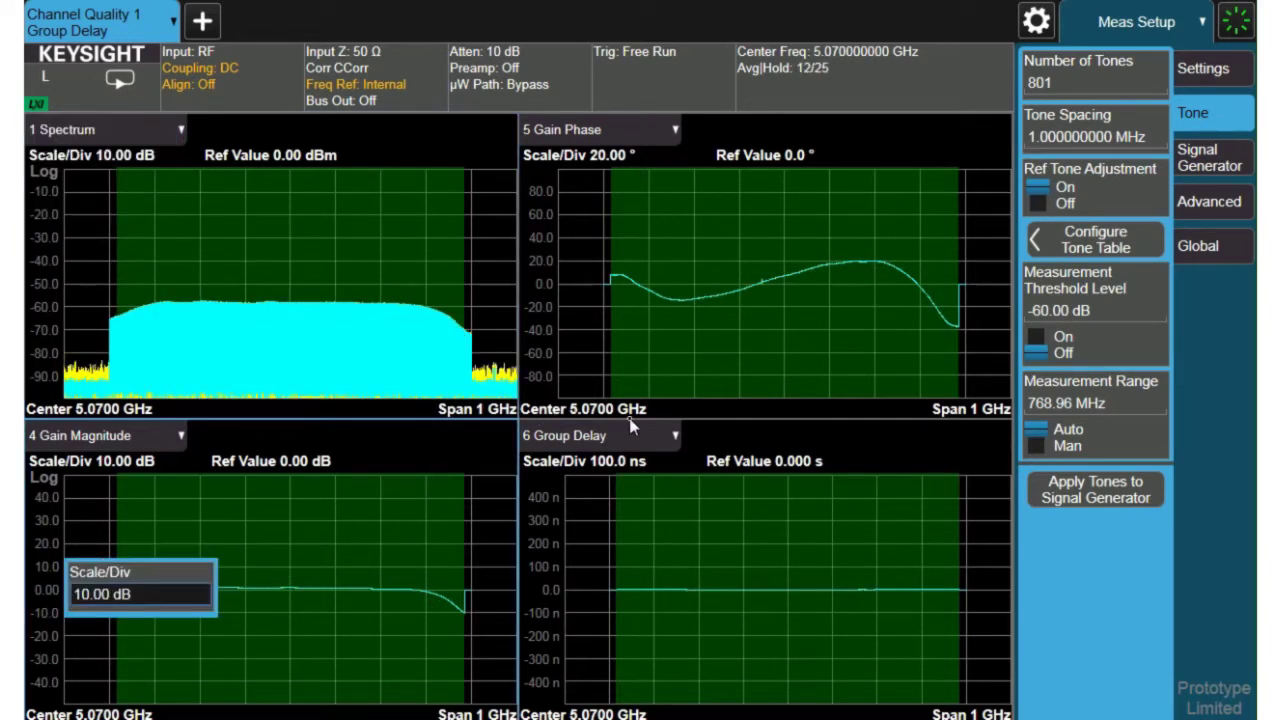
{"action": "left_click", "coordinate": [110, 598]}
{"action": "type", "text": "5"}
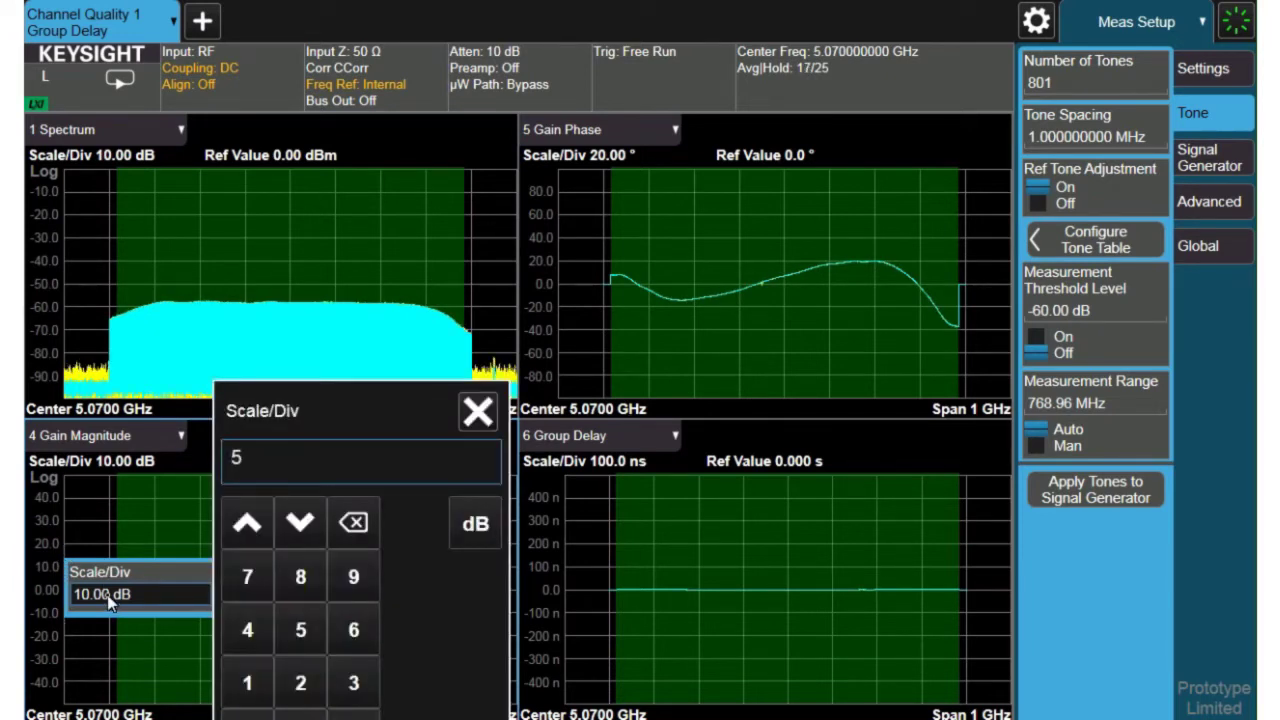
{"action": "key", "text": "Return"}
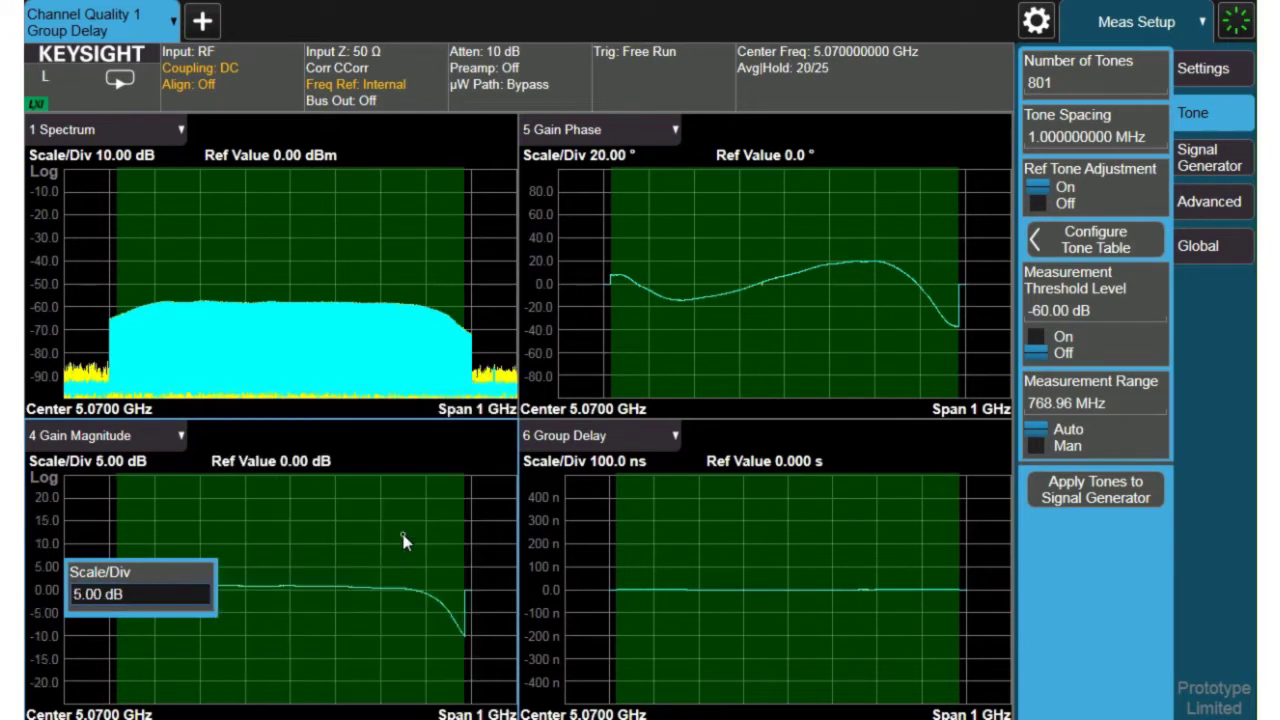
{"action": "left_click", "coordinate": [163, 596]}
{"action": "type", "text": "2"}
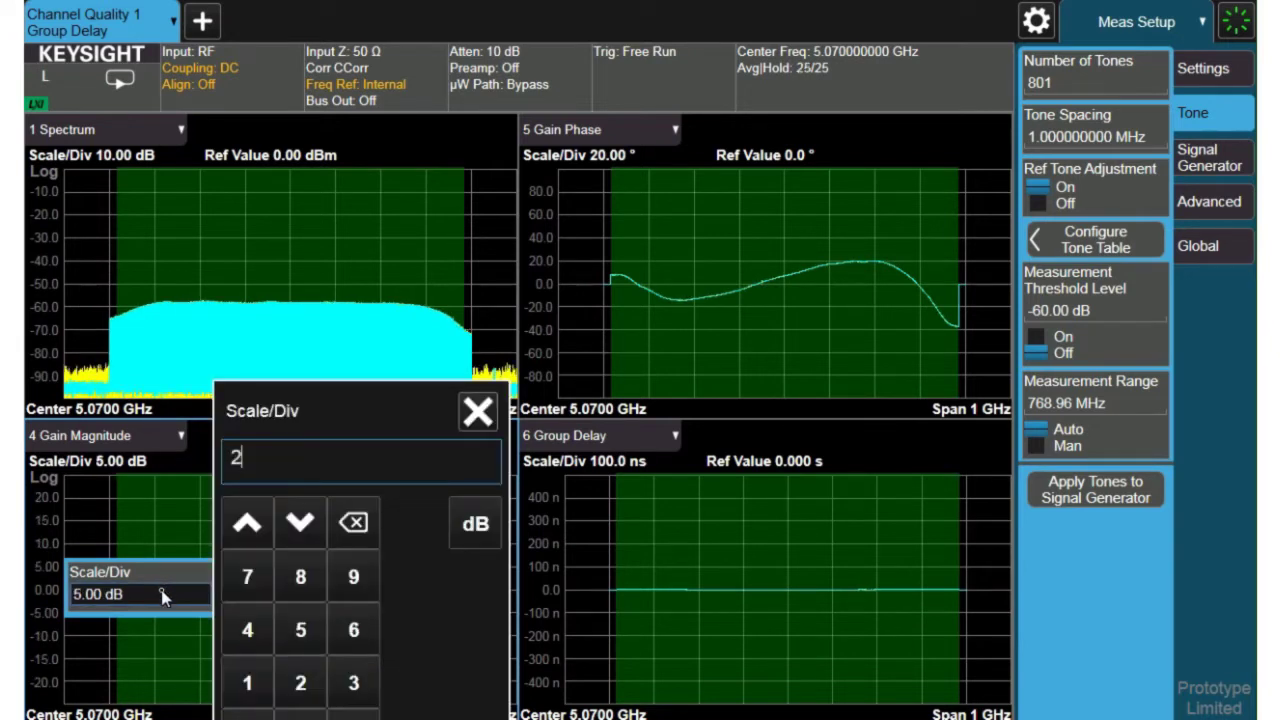
{"action": "key", "text": "Return"}
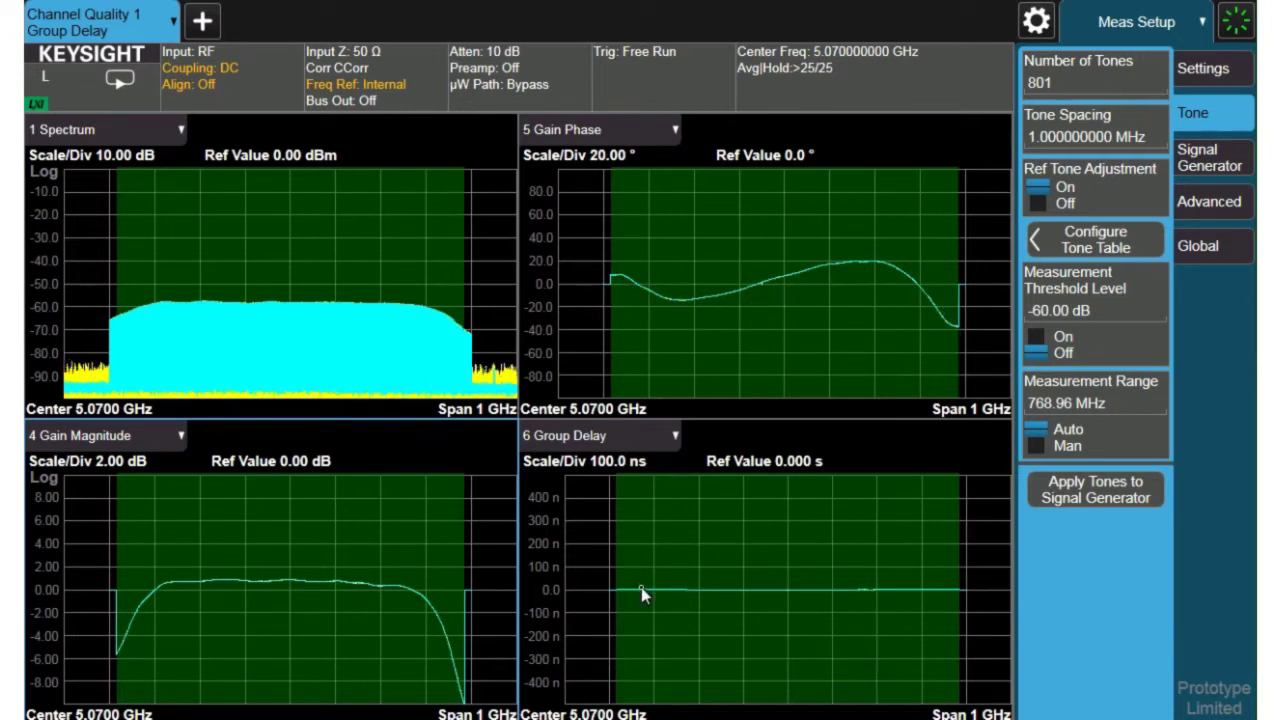
Step: Set the Group Delay graph's Y axis scale to 1 ns per division
{"action": "right_click", "coordinate": [536, 606]}
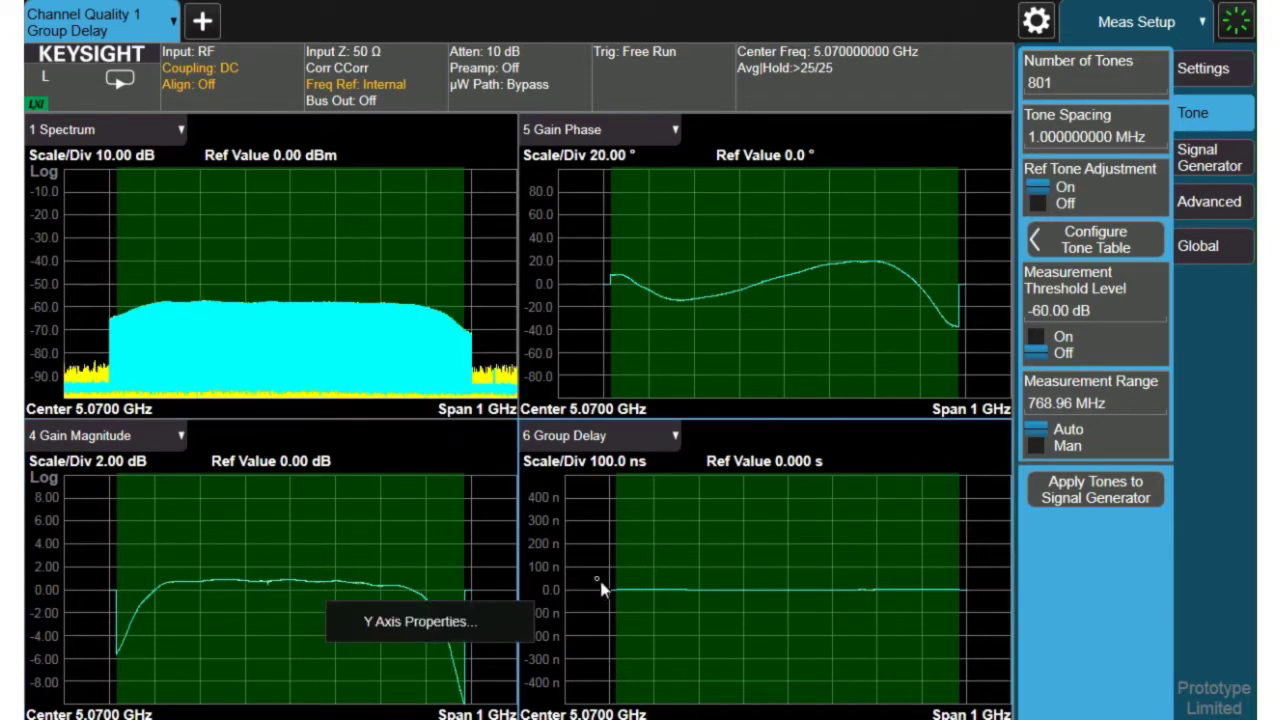
{"action": "left_click", "coordinate": [545, 567]}
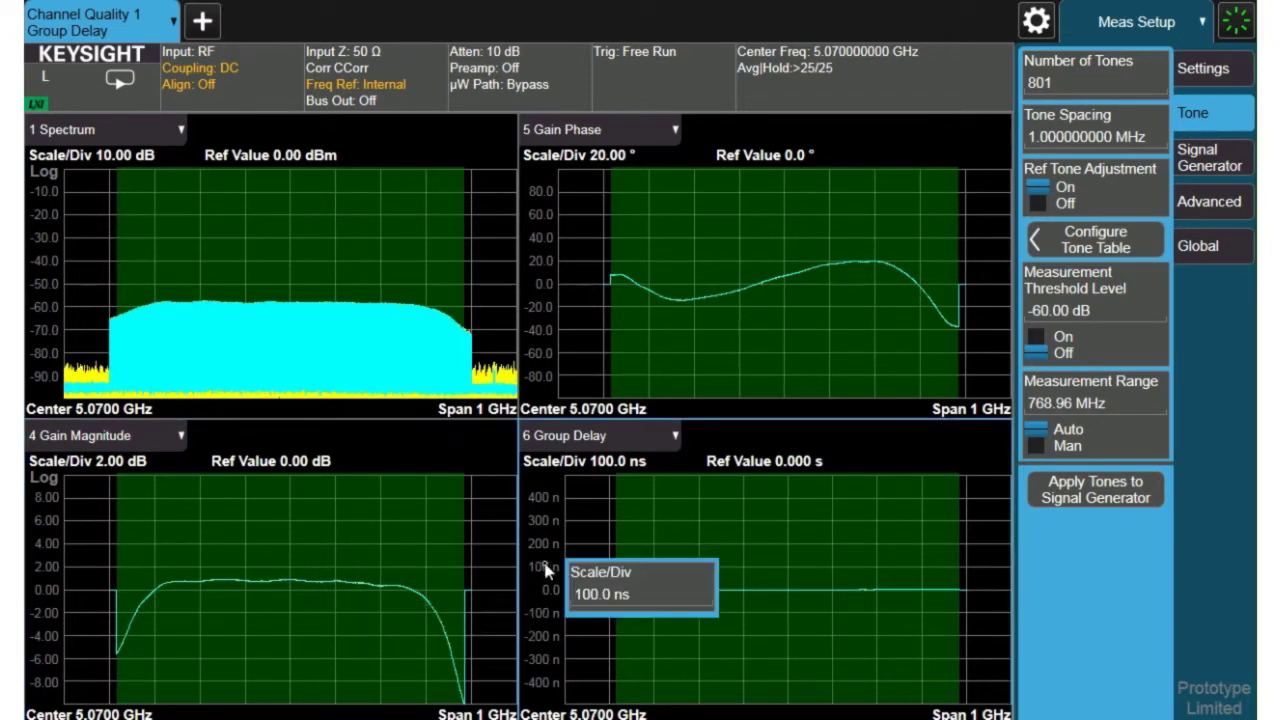
{"action": "left_click", "coordinate": [602, 598]}
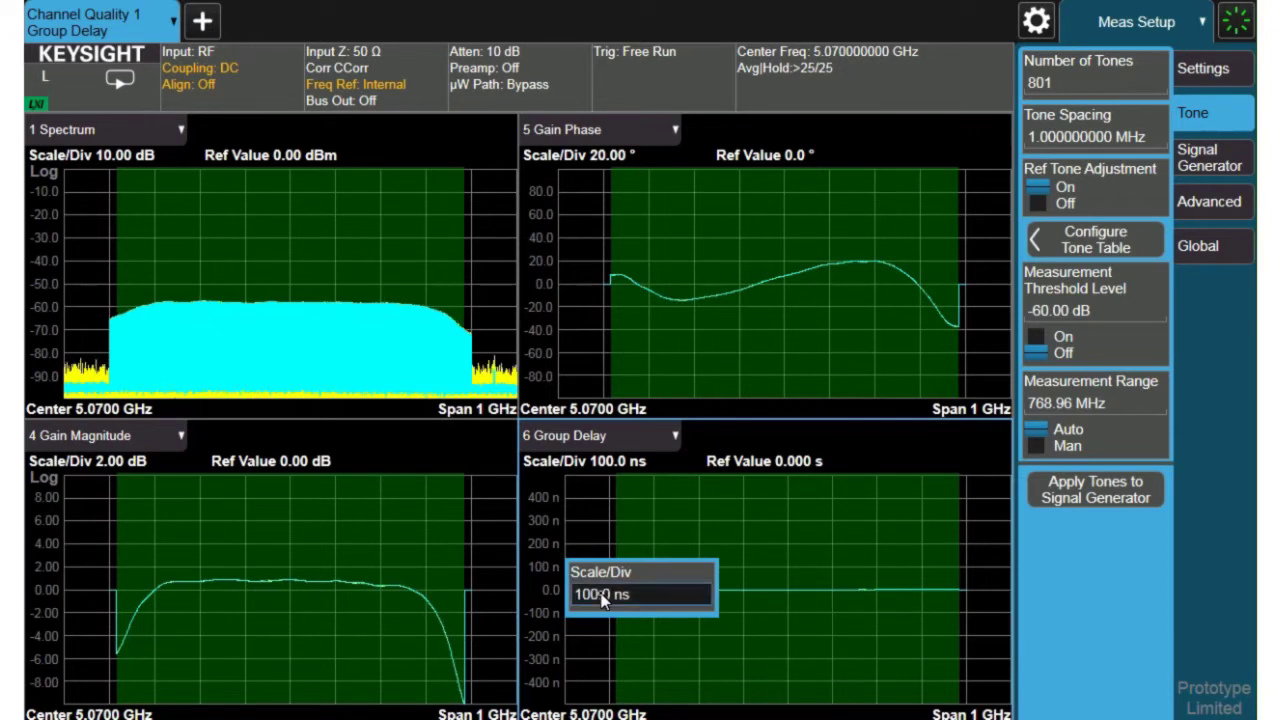
{"action": "type", "text": "1"}
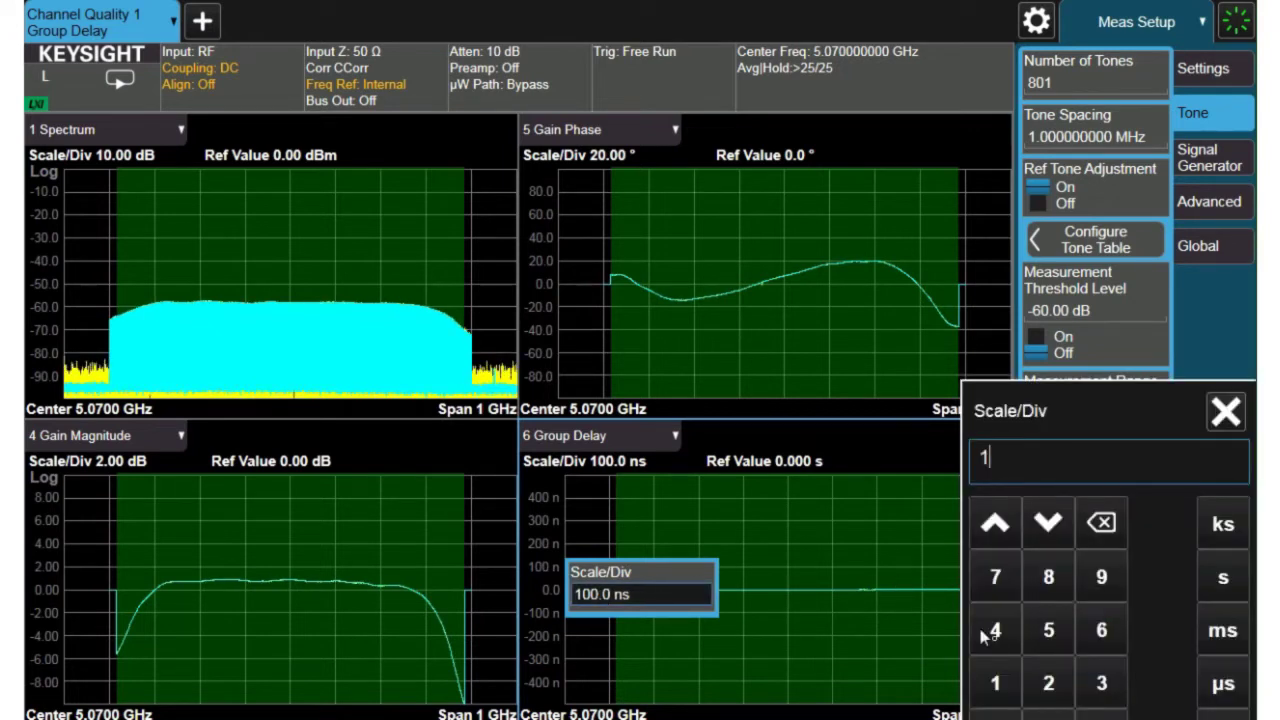
{"action": "key", "text": "Return"}
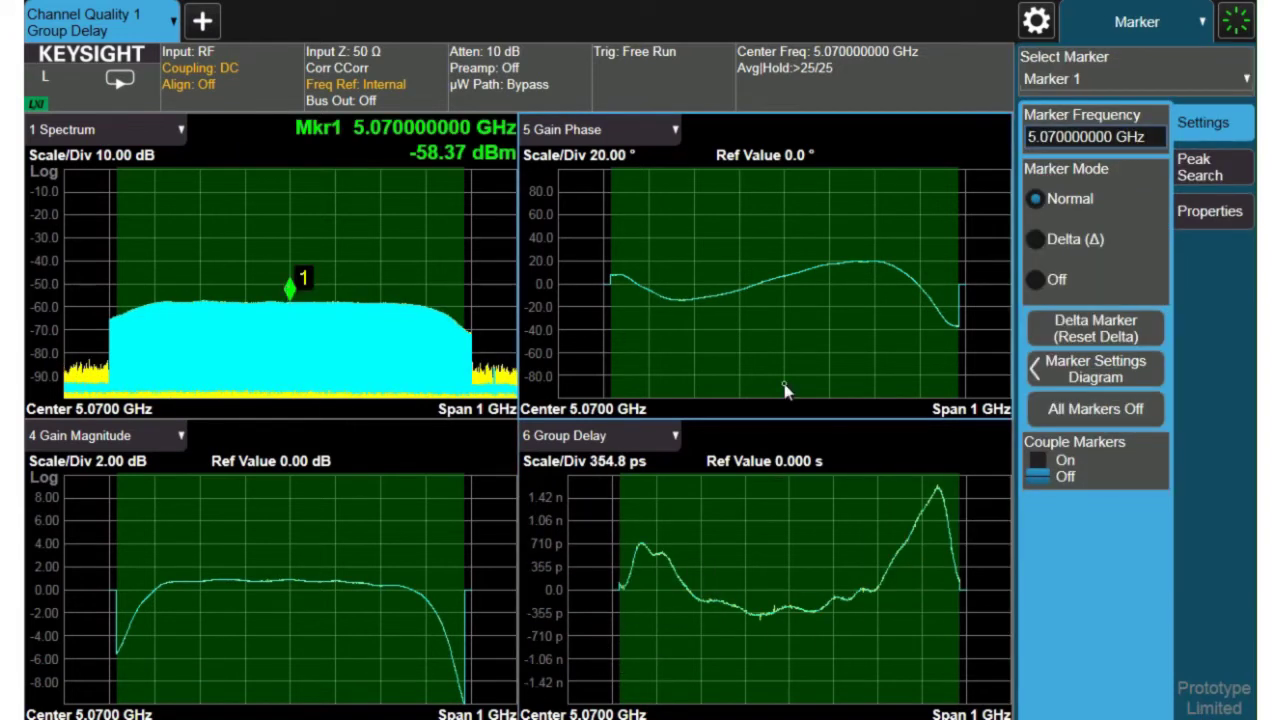
Step: Assign marker 1 to the Gain Phase trace in Normal mode
{"action": "left_click", "coordinate": [1062, 366]}
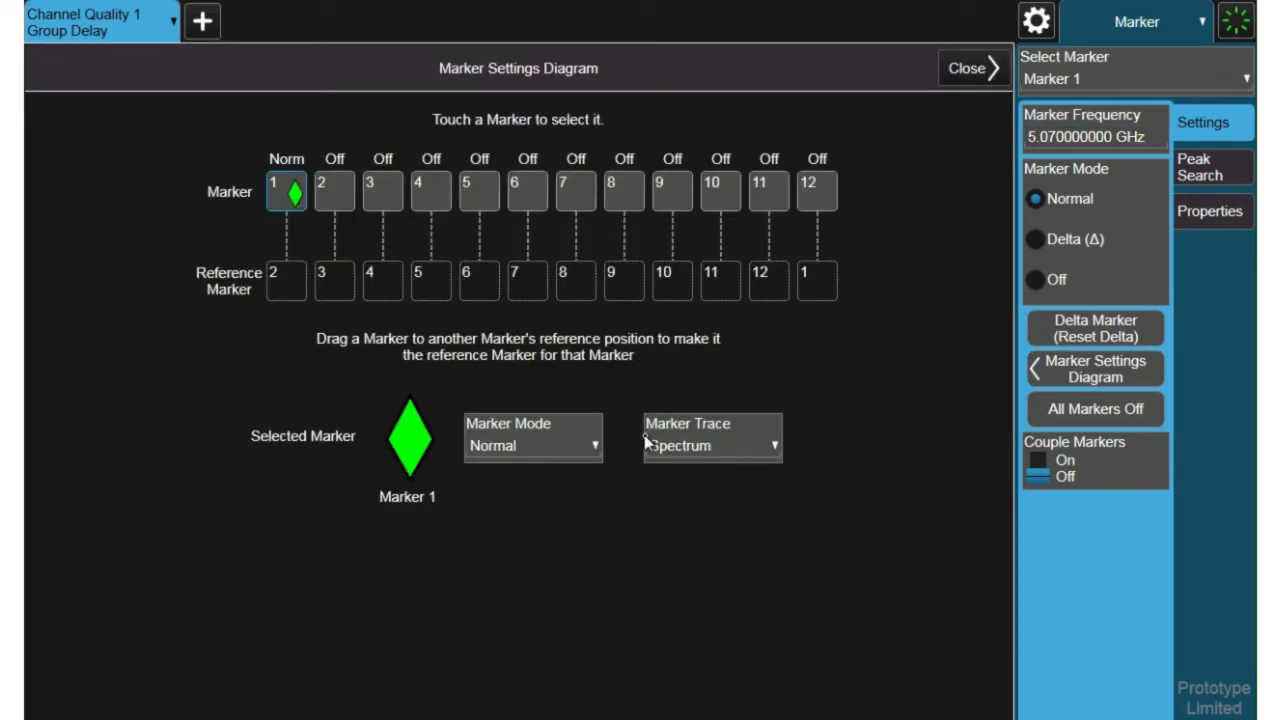
{"action": "left_click", "coordinate": [669, 442]}
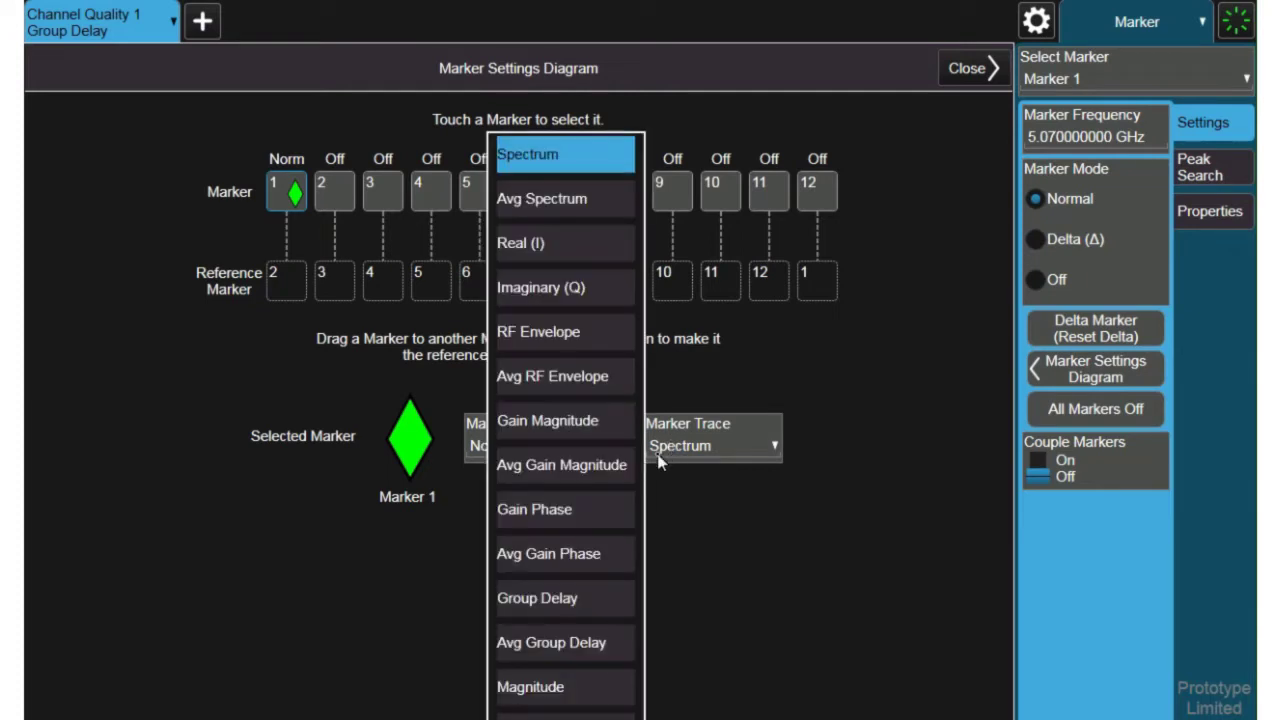
{"action": "left_click", "coordinate": [557, 514]}
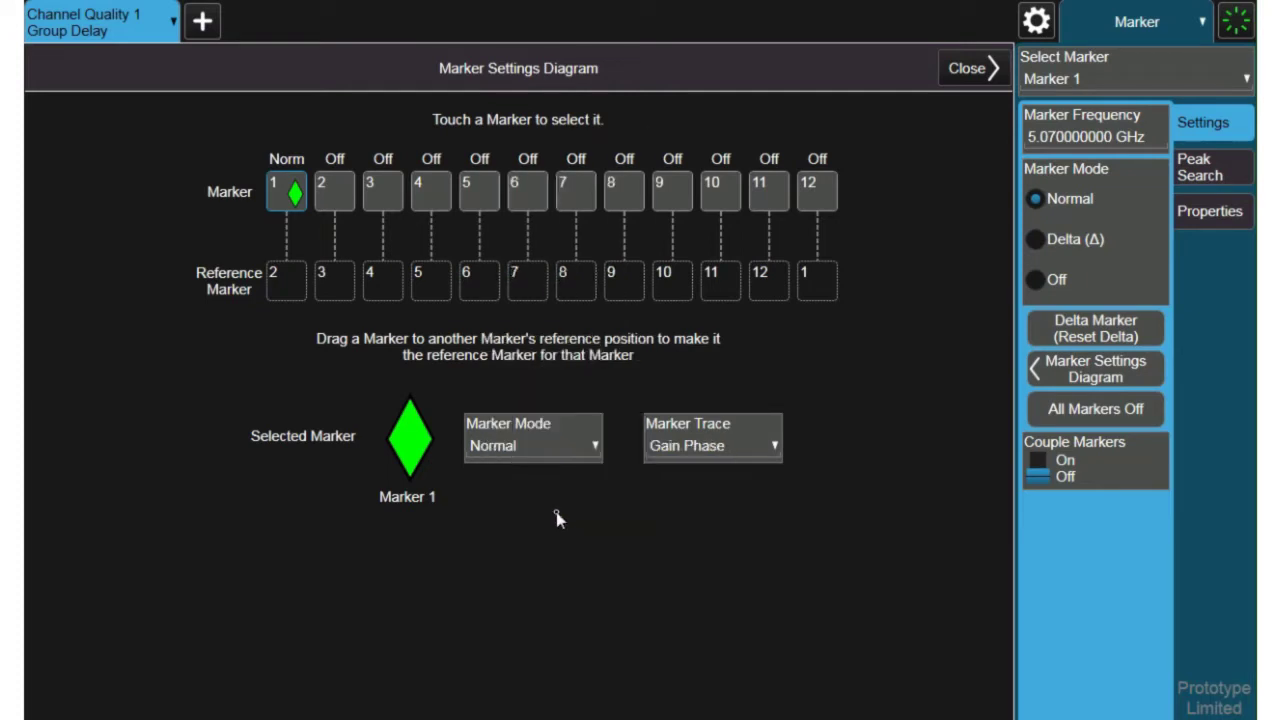
{"action": "left_click", "coordinate": [521, 448]}
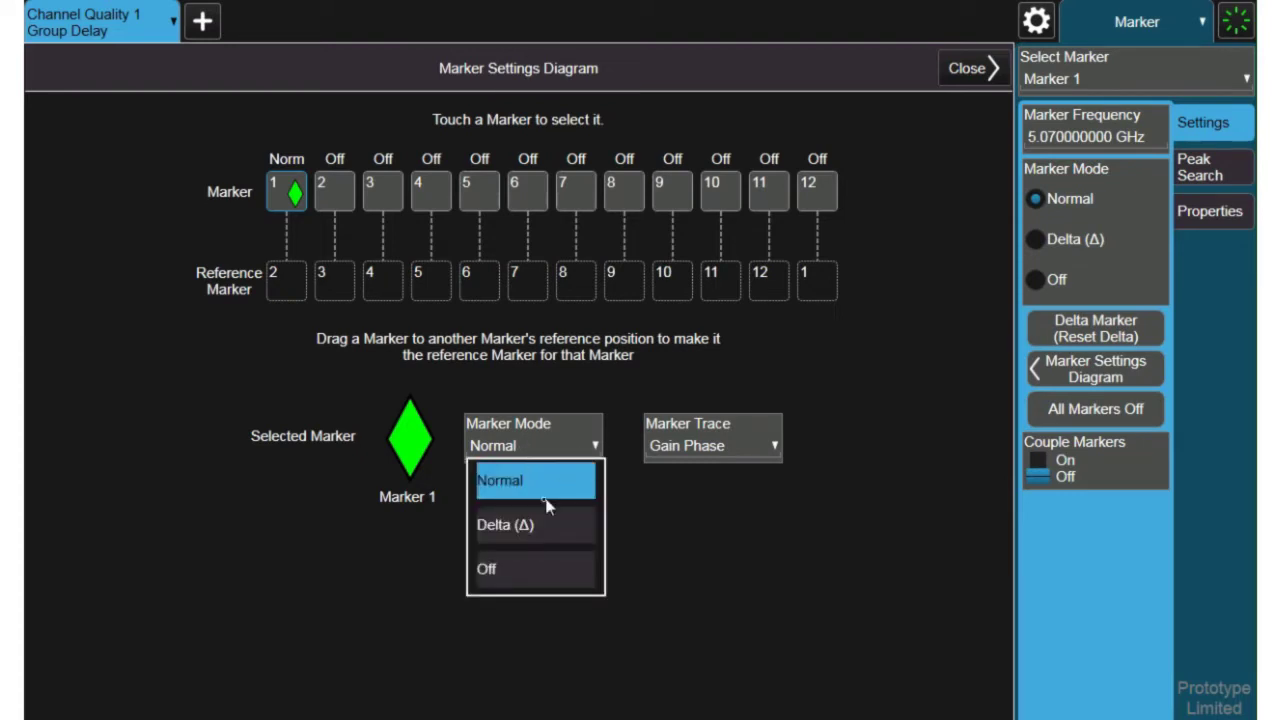
{"action": "left_click", "coordinate": [960, 70]}
{"action": "left_click", "coordinate": [962, 70]}
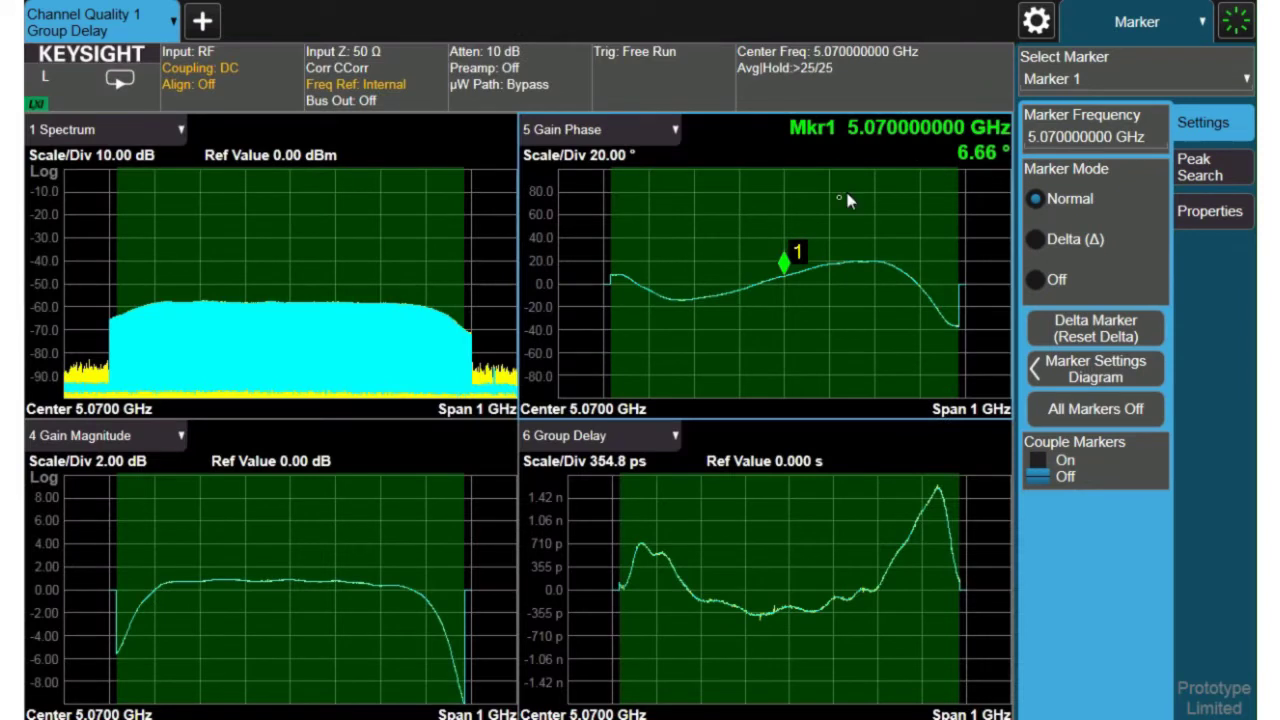
Step: Move marker 1 to the phase peak at 5.265 GHz, 19.75°, with Peak Search
{"action": "mouse_move", "coordinate": [781, 265]}
{"action": "left_mouse_down"}
{"action": "mouse_move", "coordinate": [826, 251]}
{"action": "mouse_move", "coordinate": [870, 258]}
{"action": "left_mouse_up"}
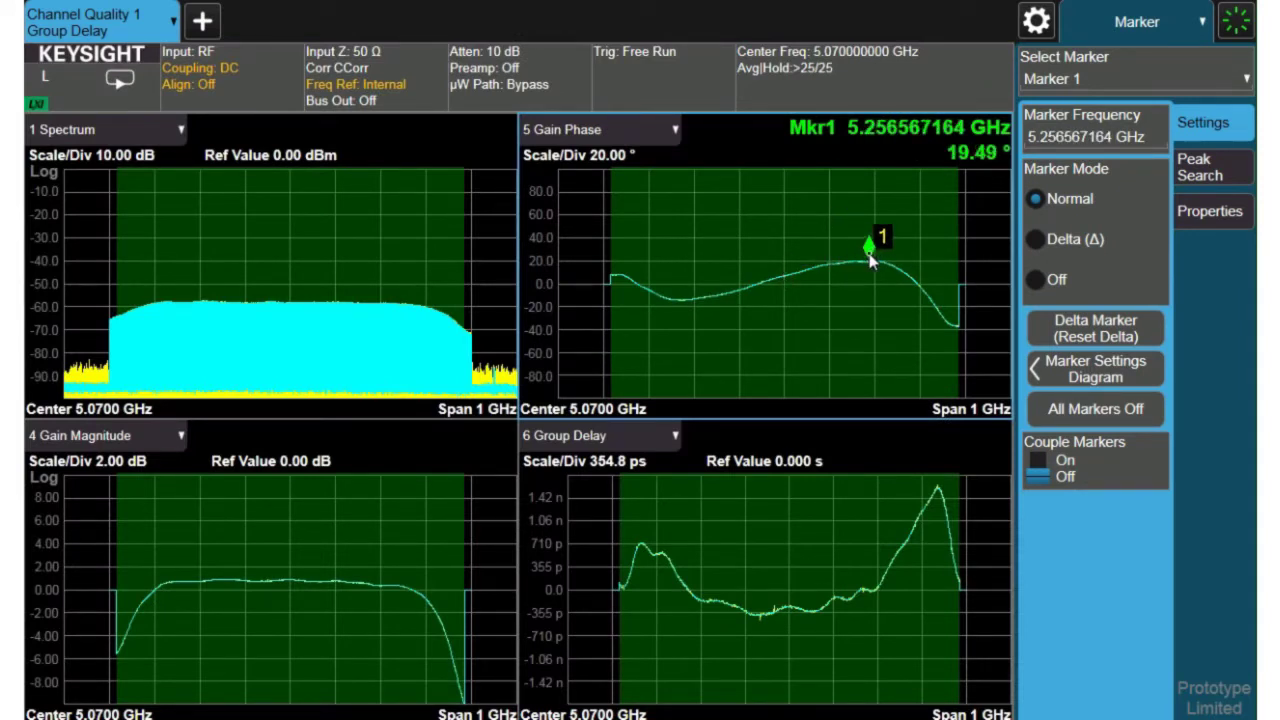
{"action": "left_click", "coordinate": [1201, 172]}
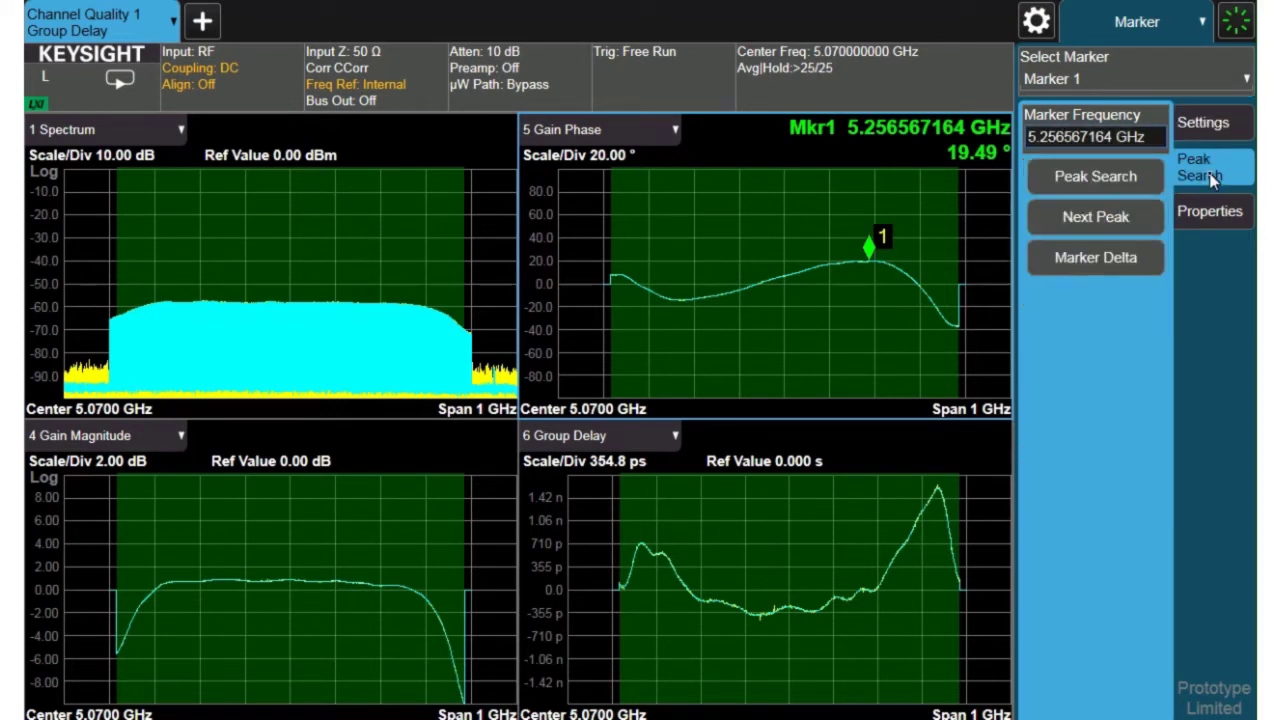
{"action": "left_click", "coordinate": [1111, 177]}
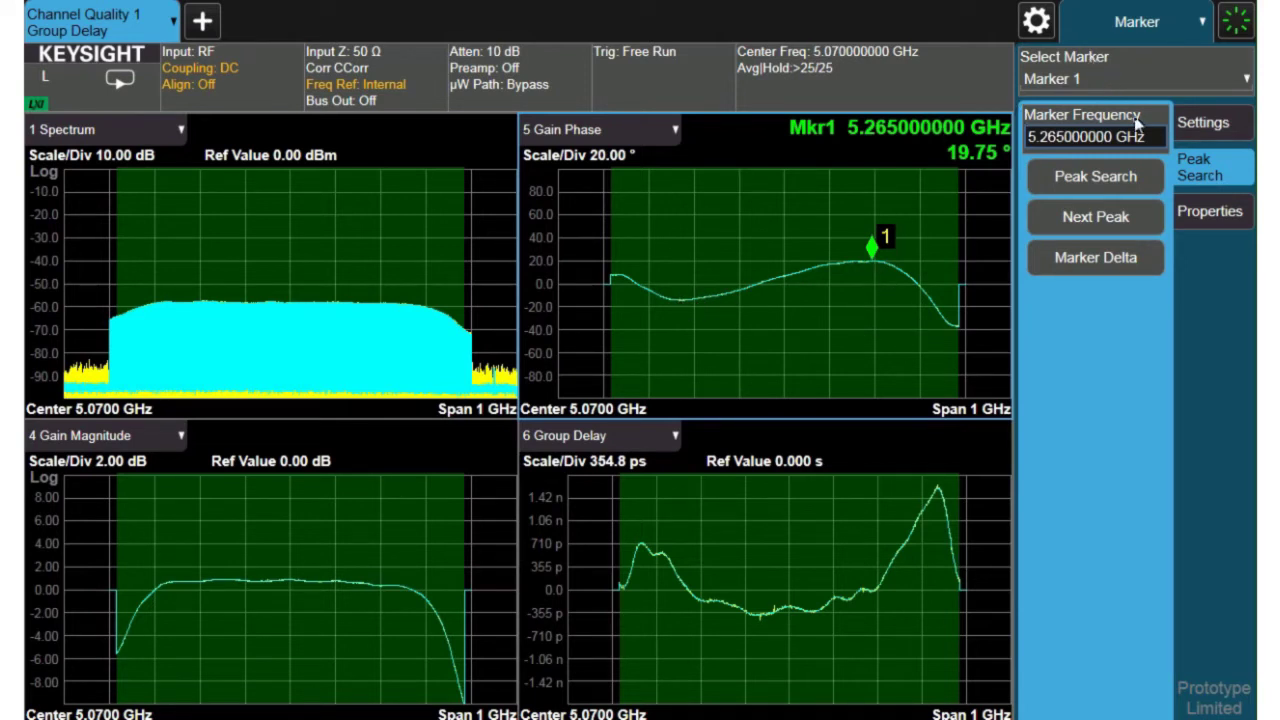
Step: Assign marker 2 to the Gain Phase trace
{"action": "left_click", "coordinate": [1190, 122]}
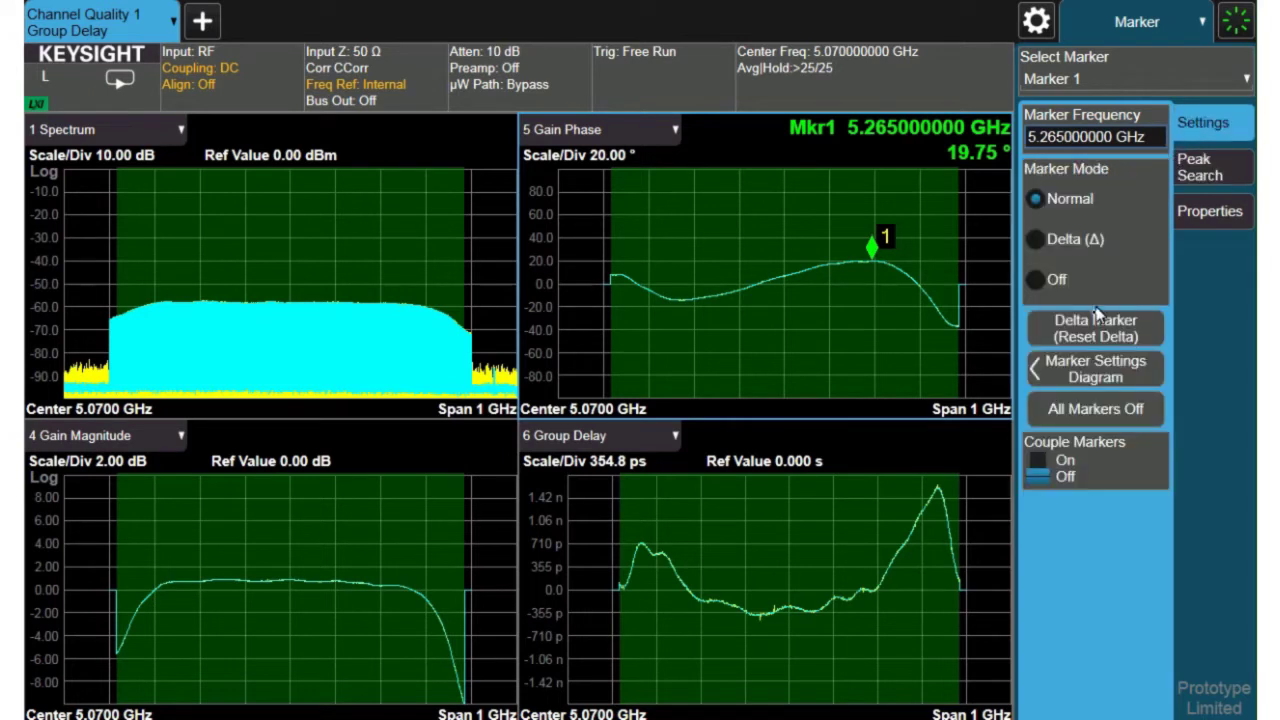
{"action": "left_click", "coordinate": [1030, 375]}
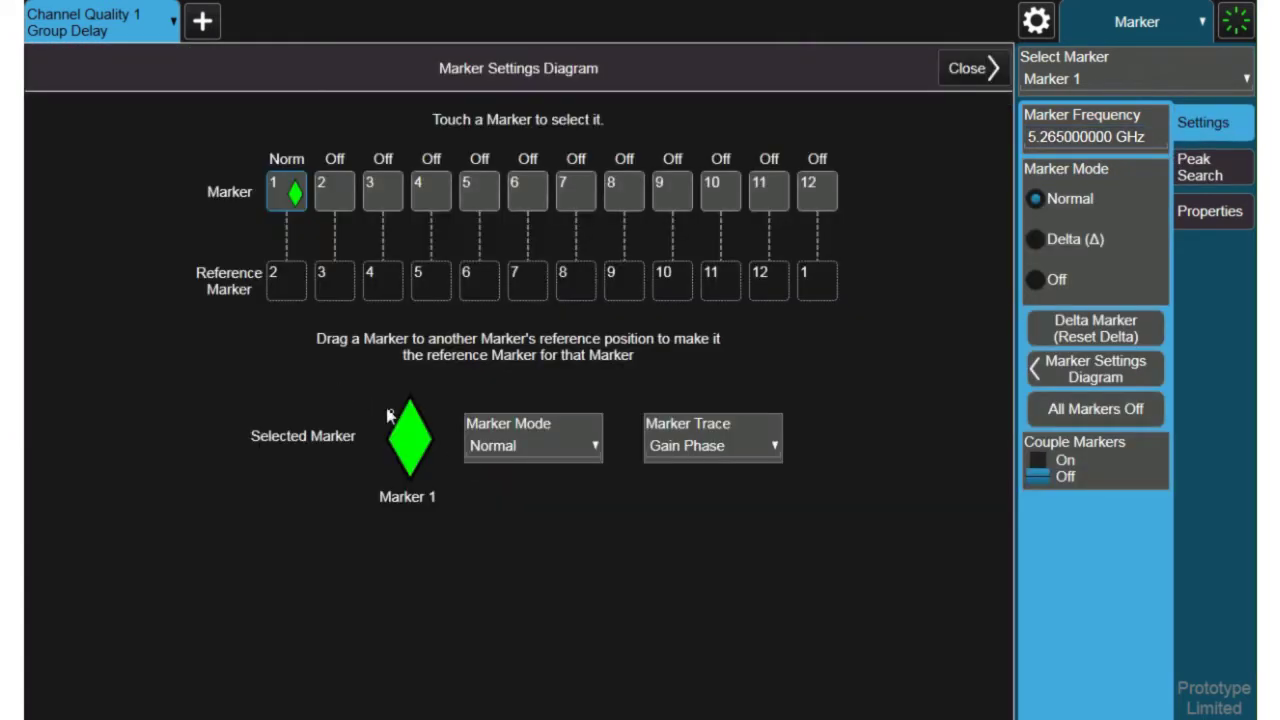
{"action": "left_click", "coordinate": [335, 190]}
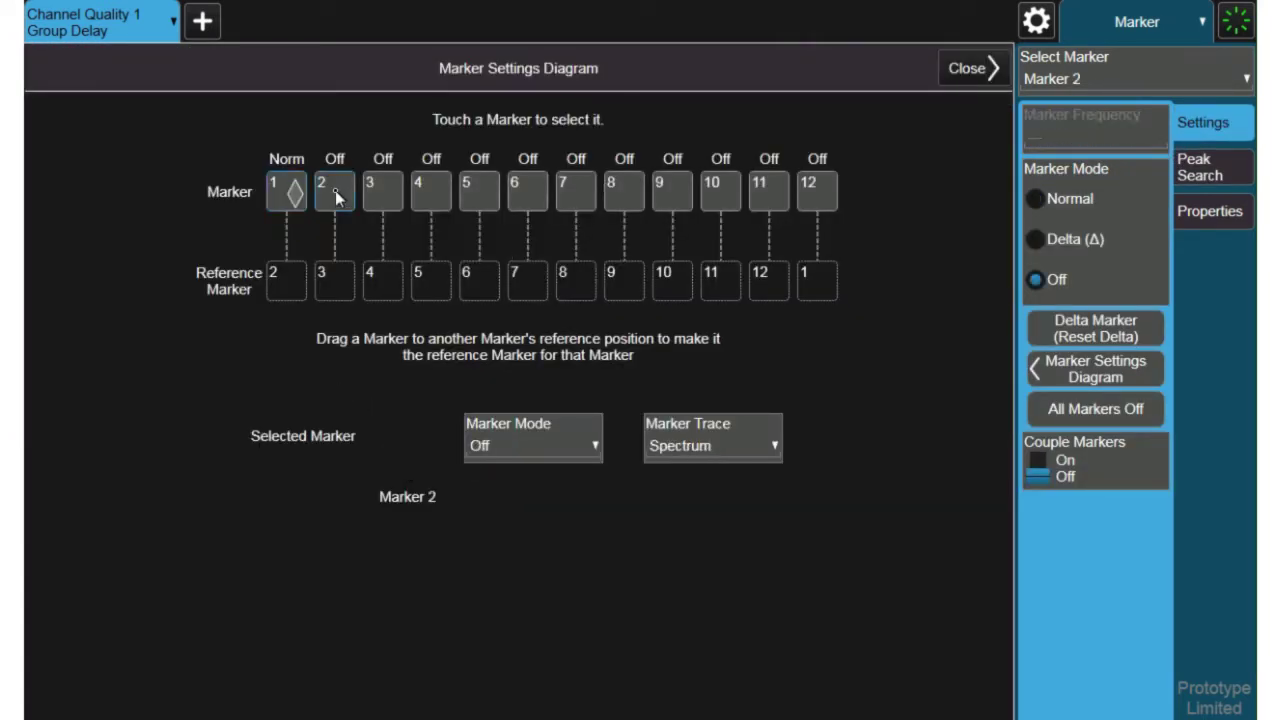
{"action": "left_click", "coordinate": [697, 428]}
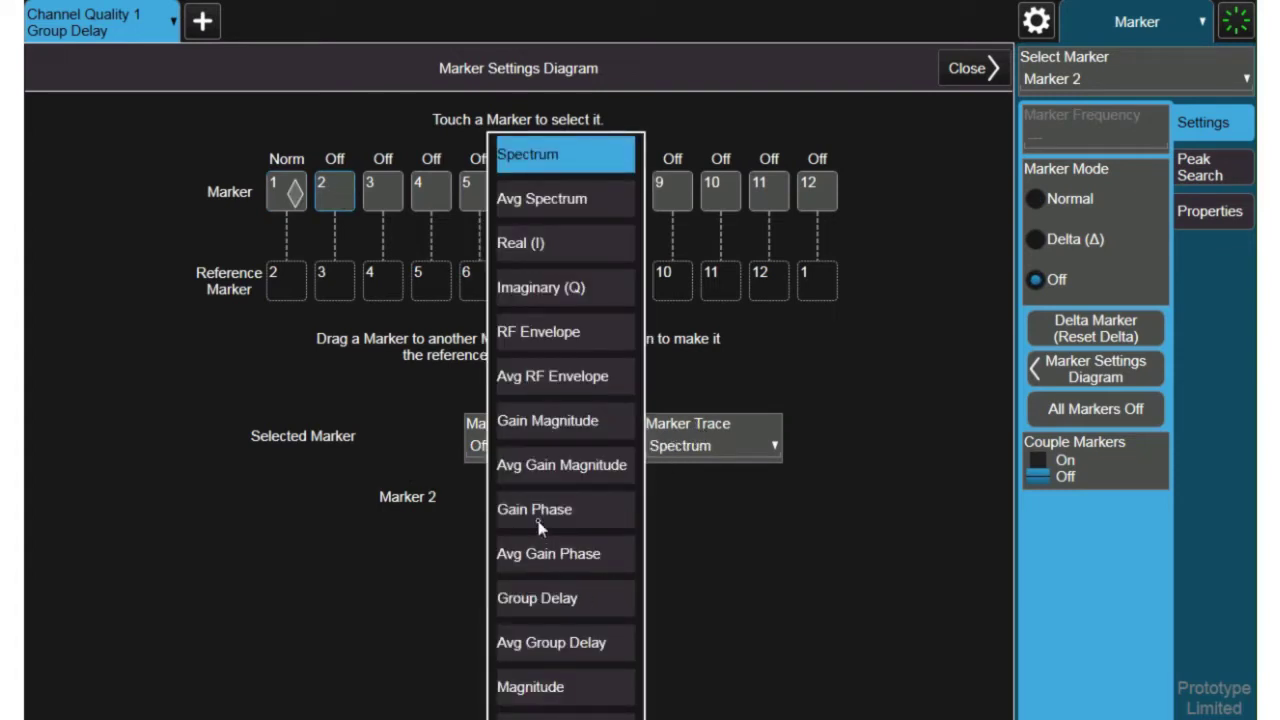
{"action": "left_click", "coordinate": [538, 520]}
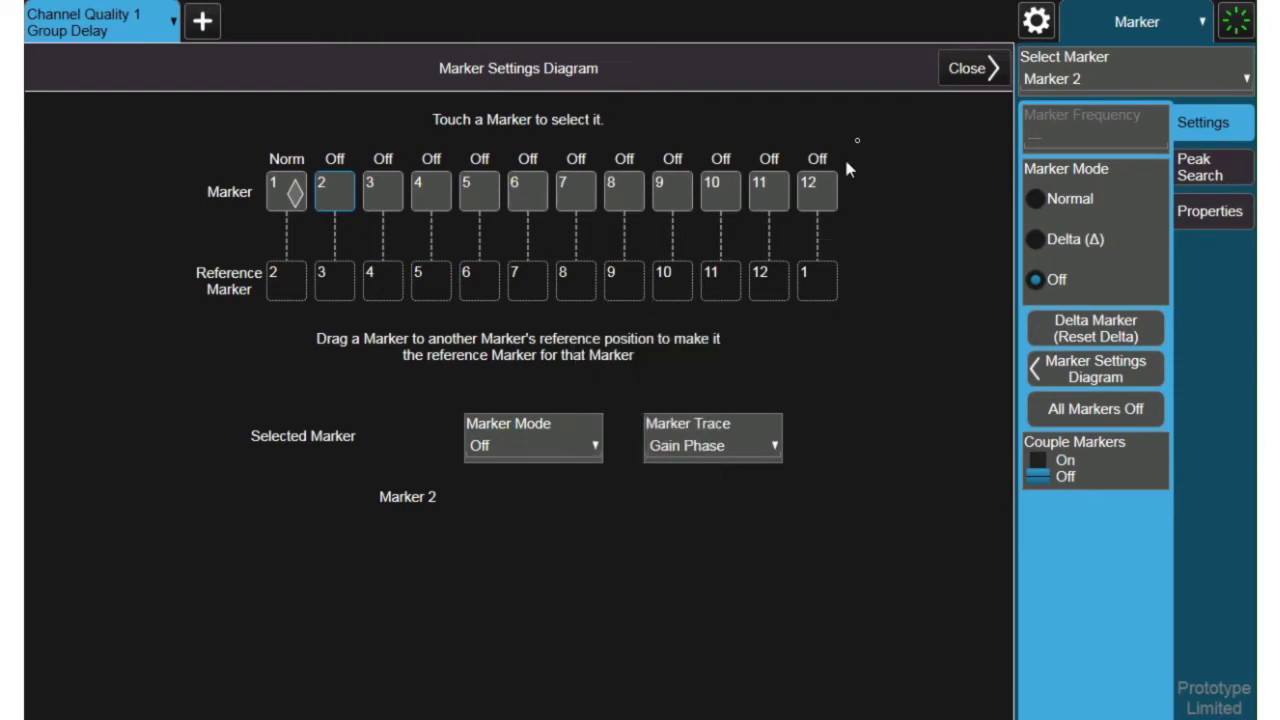
Step: Drag marker 2 into the phase dip near 4.85 GHz and make marker 1 active again
{"action": "left_click", "coordinate": [948, 68]}
{"action": "mouse_move", "coordinate": [783, 265]}
{"action": "left_mouse_down"}
{"action": "mouse_move", "coordinate": [705, 310]}
{"action": "mouse_move", "coordinate": [685, 302]}
{"action": "left_mouse_up"}
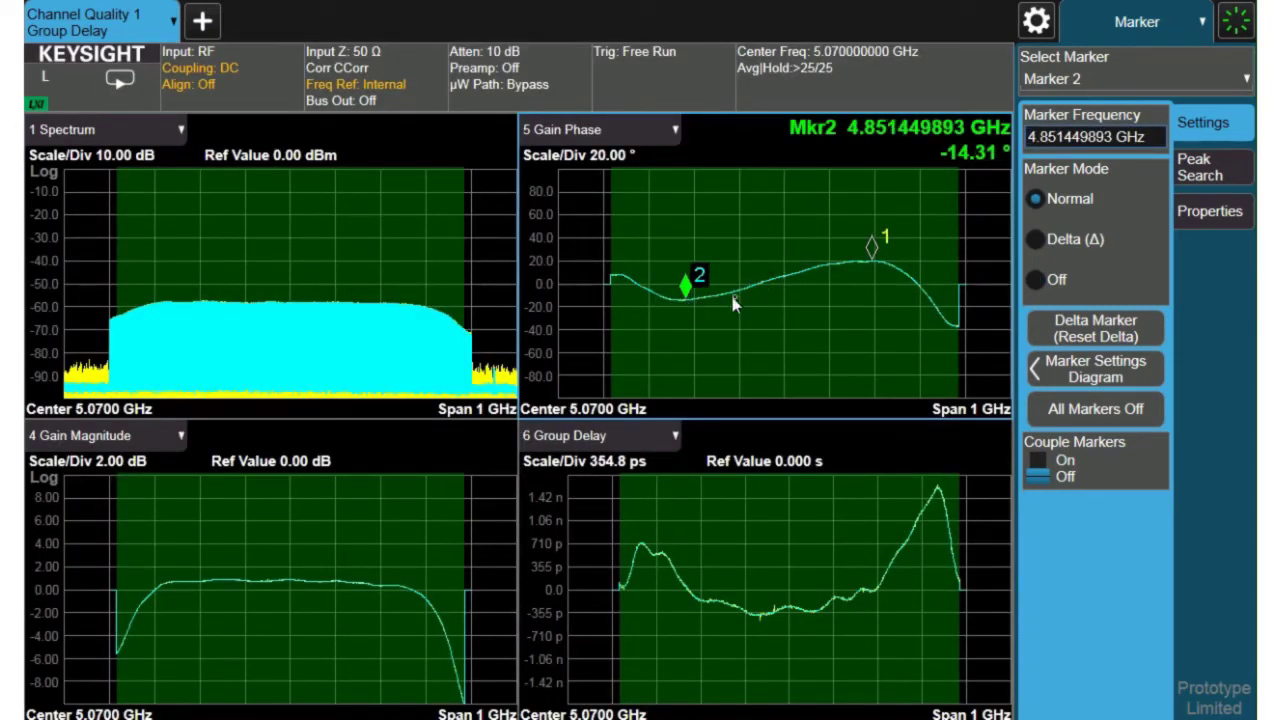
{"action": "left_click", "coordinate": [873, 248]}
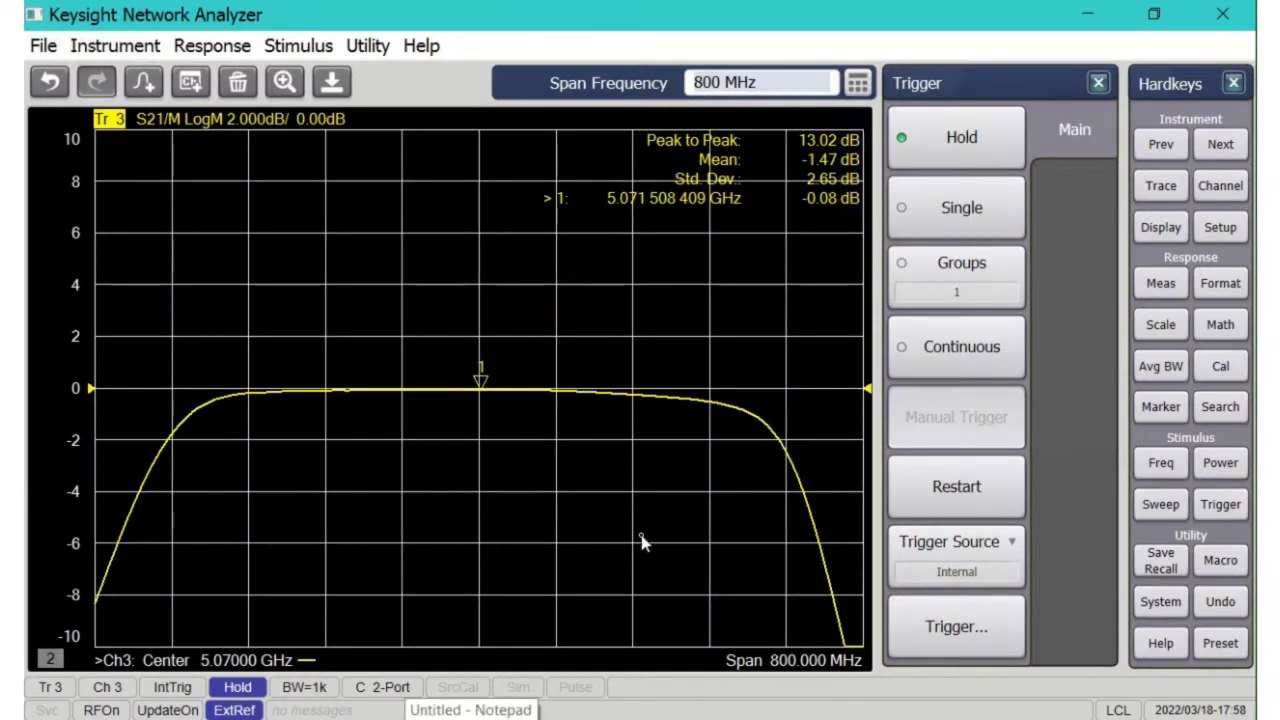
Step: Take a single sweep and show S21 as phase with Linear trace deviation removed
{"action": "left_click", "coordinate": [909, 225]}
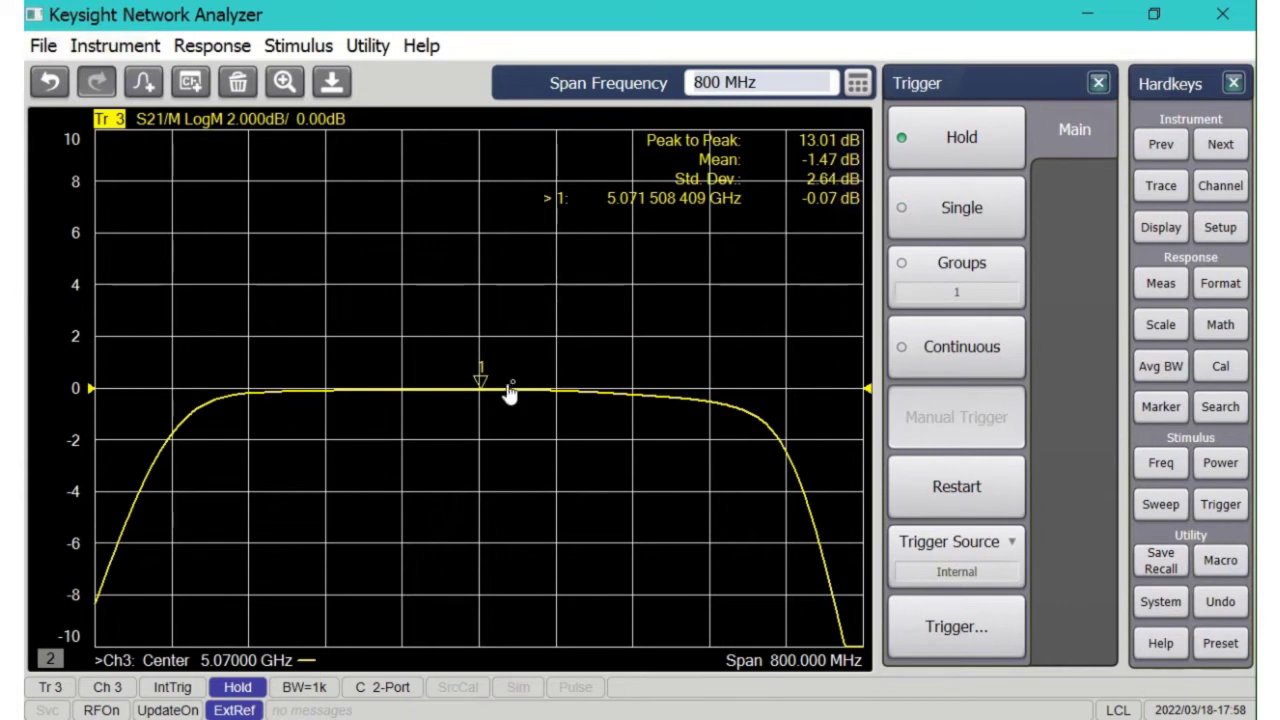
{"action": "left_click", "coordinate": [1221, 285]}
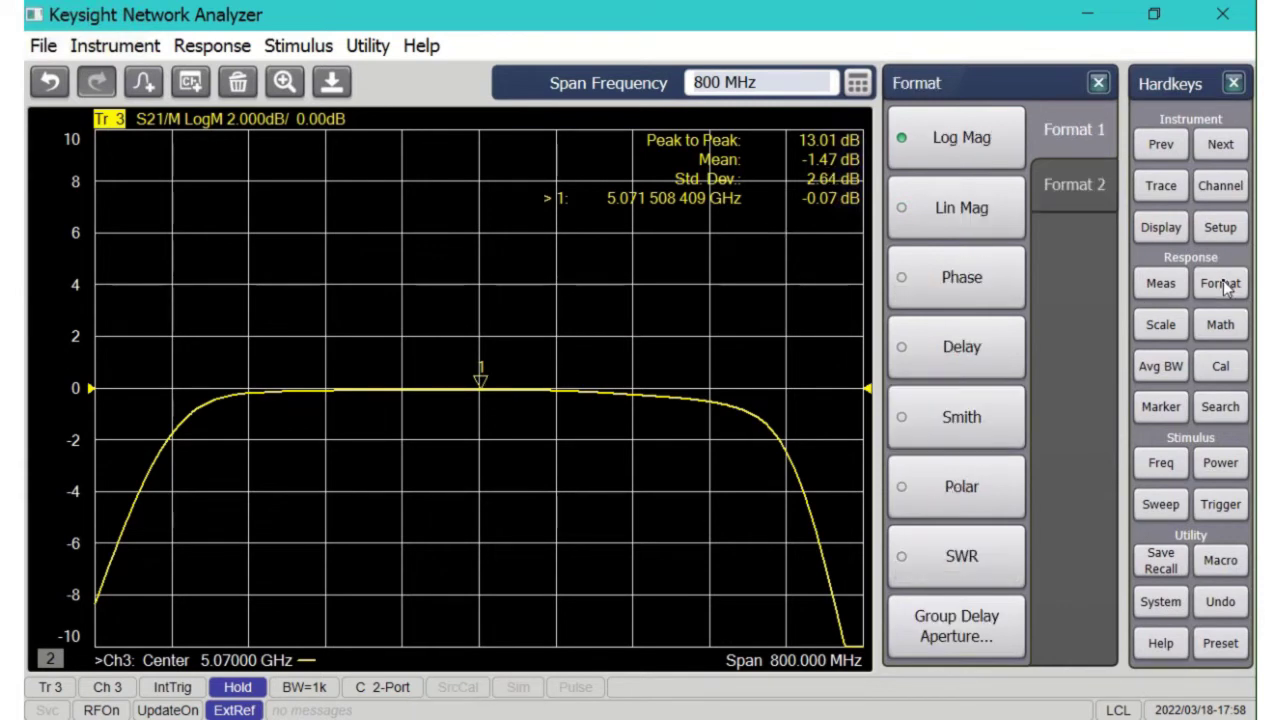
{"action": "left_click", "coordinate": [972, 286]}
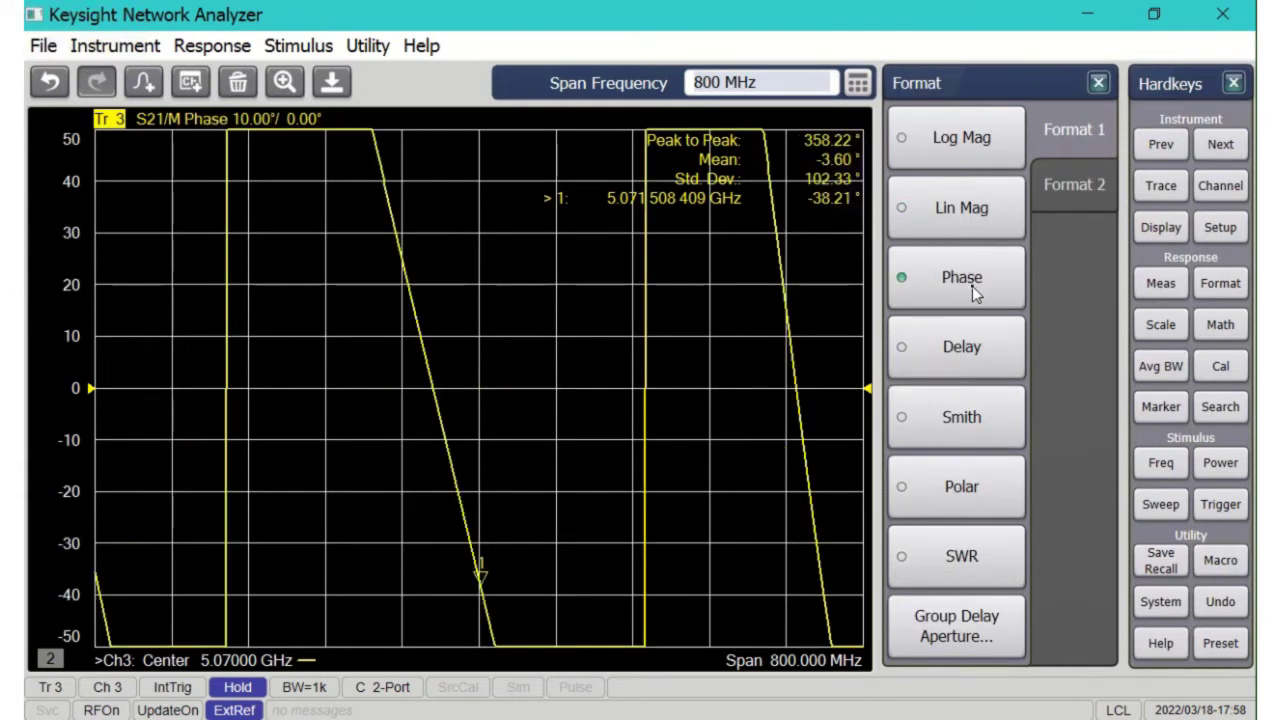
{"action": "left_click", "coordinate": [1219, 329]}
{"action": "left_click", "coordinate": [1075, 190]}
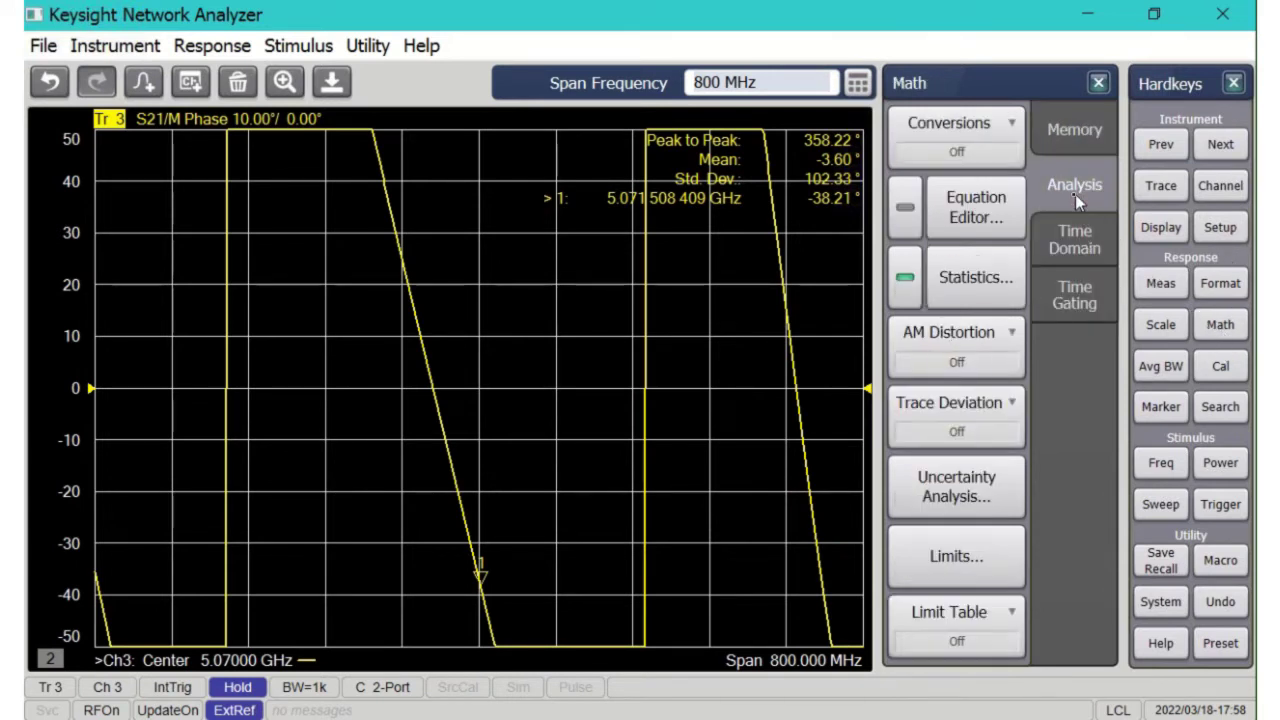
{"action": "left_click", "coordinate": [957, 423]}
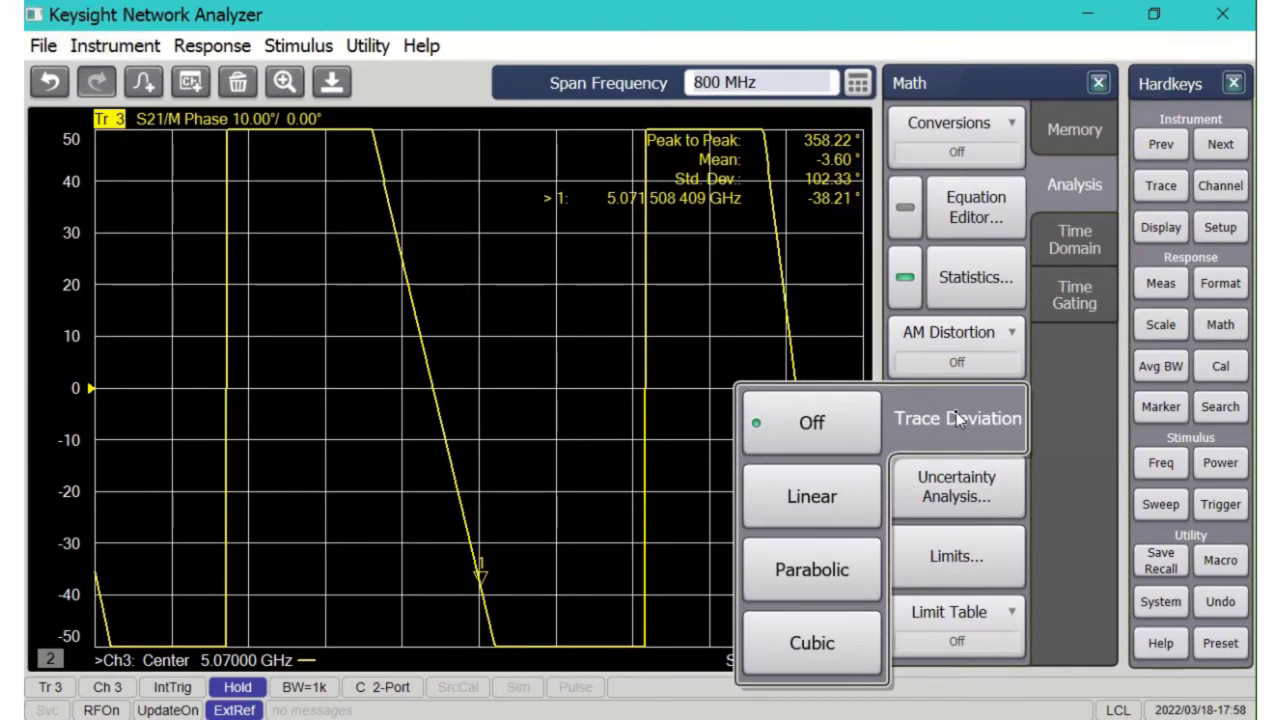
{"action": "left_click", "coordinate": [827, 497]}
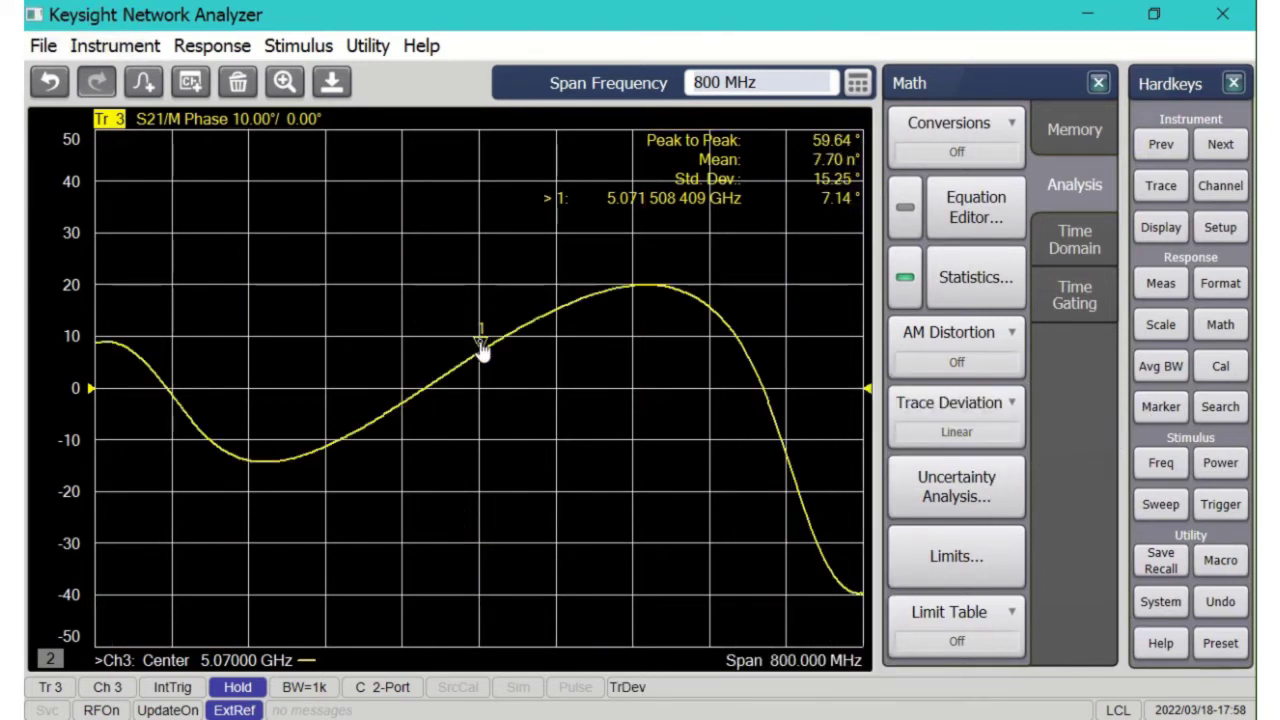
Step: Place marker 1 on the phase ripple peak and marker 2 at the trough
{"action": "left_click_drag", "start_coordinate": [484, 346], "coordinate": [651, 287]}
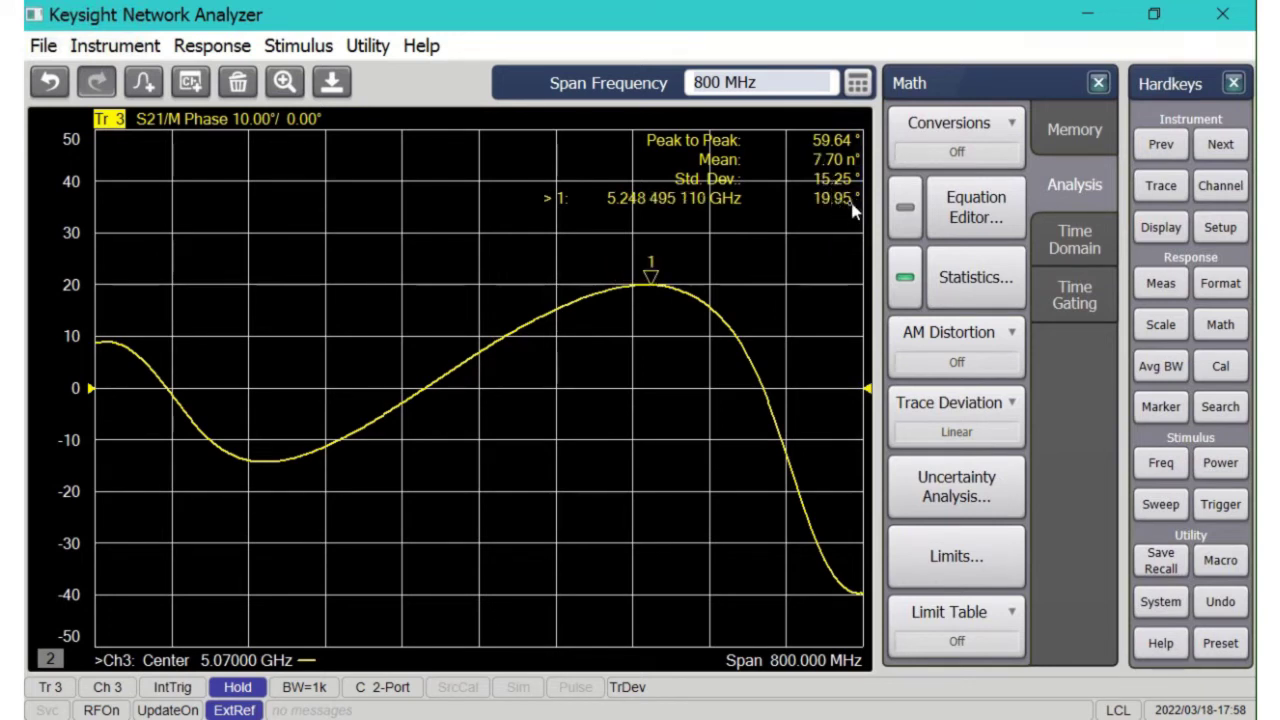
{"action": "left_click", "coordinate": [1160, 408]}
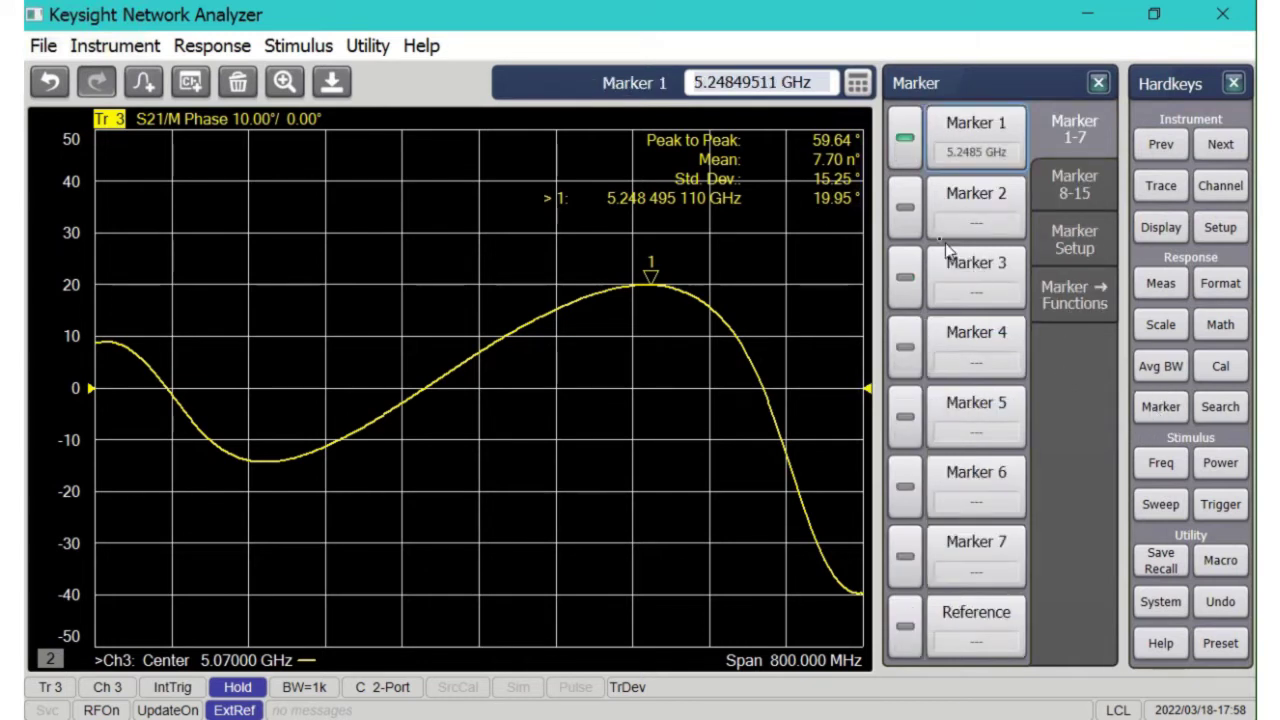
{"action": "left_click", "coordinate": [904, 208]}
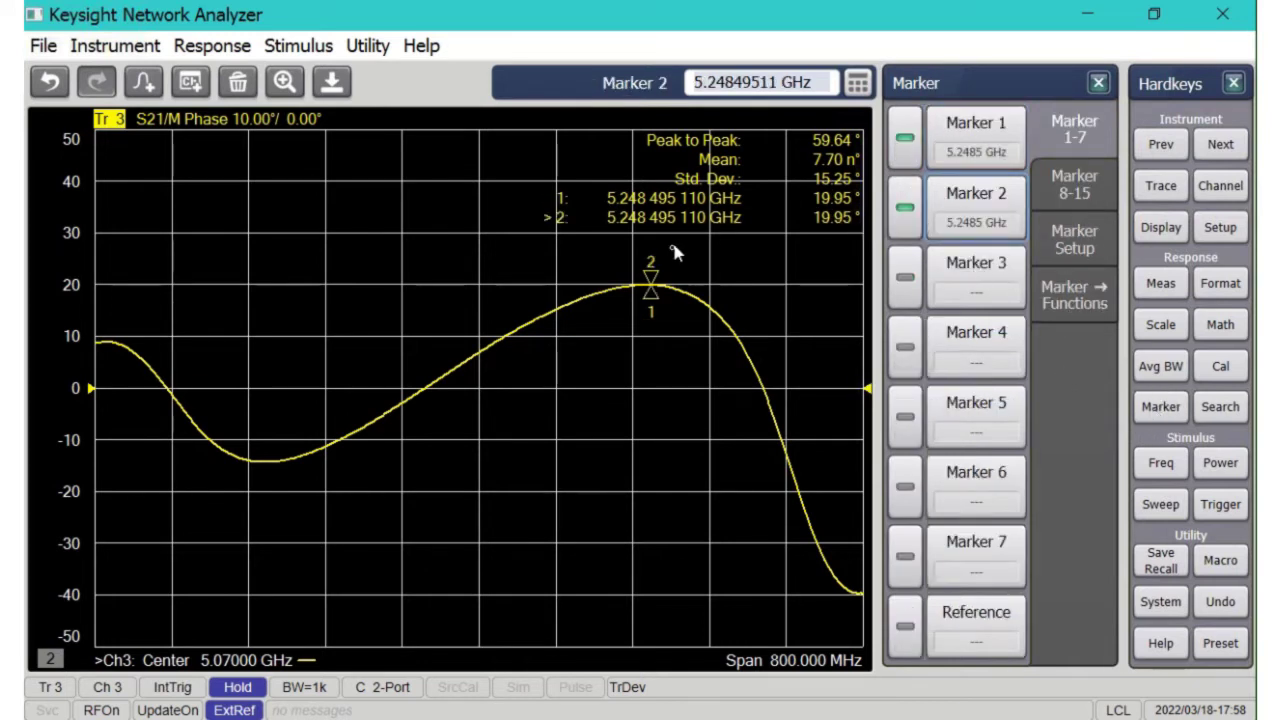
{"action": "left_click_drag", "start_coordinate": [650, 285], "coordinate": [268, 437]}
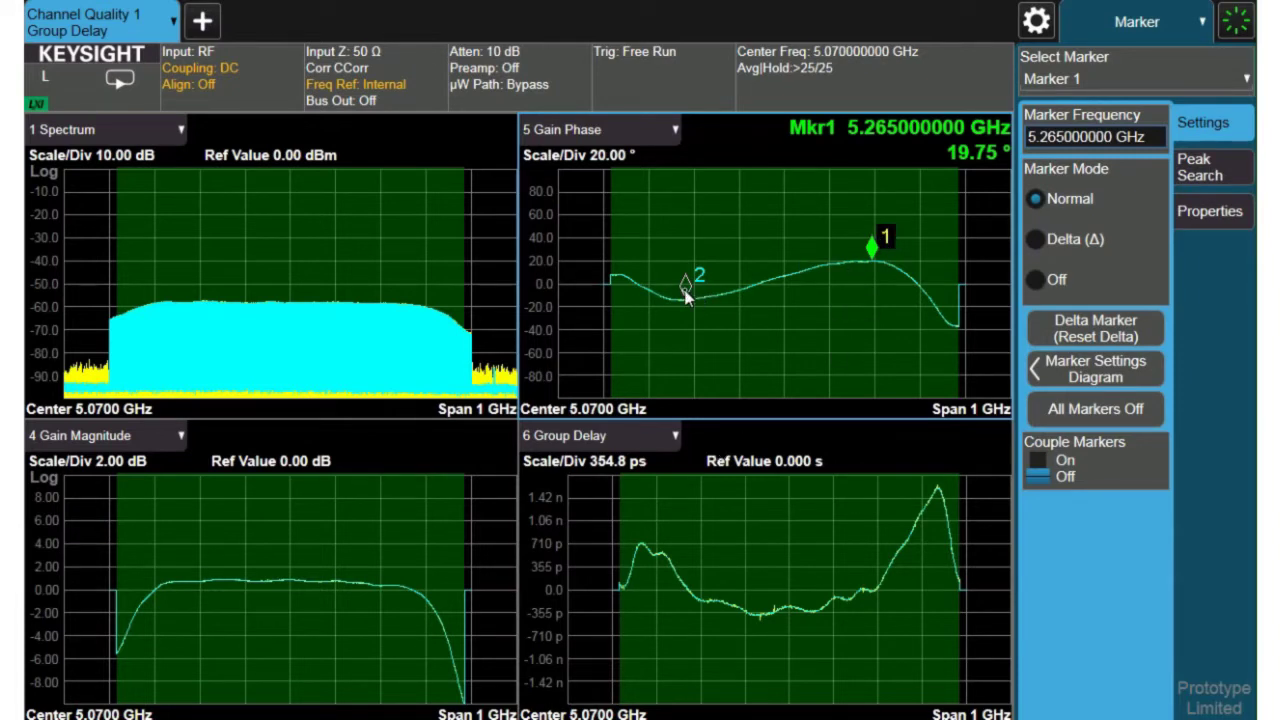
Step: In the marker settings overview, set marker 3 to Normal on the Avg Group Delay trace
{"action": "left_click", "coordinate": [685, 290]}
{"action": "left_click", "coordinate": [1083, 367]}
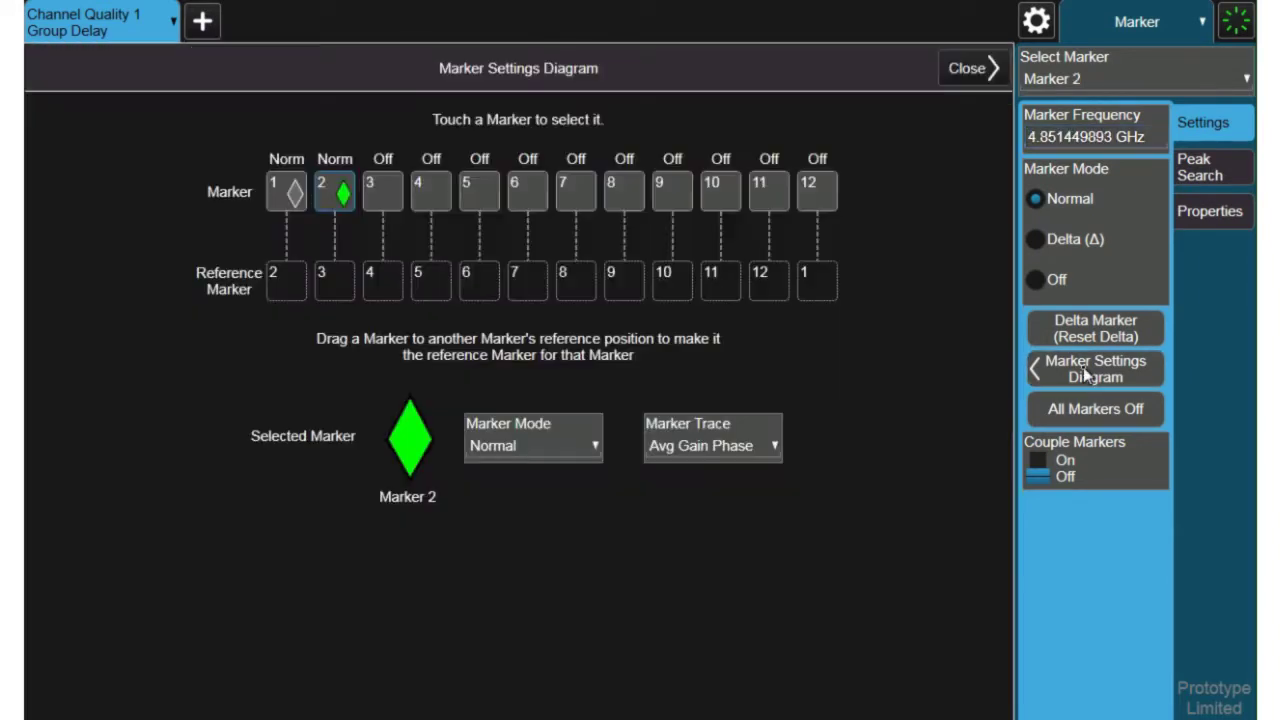
{"action": "left_click", "coordinate": [381, 185]}
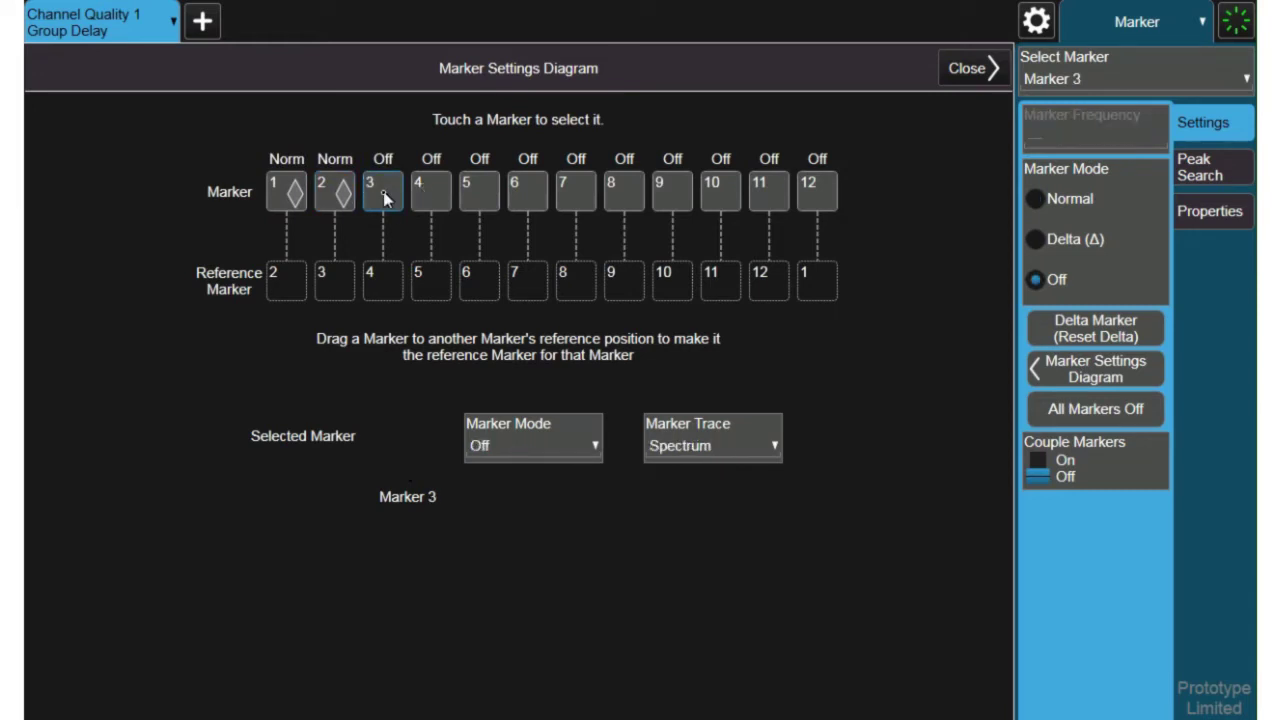
{"action": "left_click", "coordinate": [500, 446]}
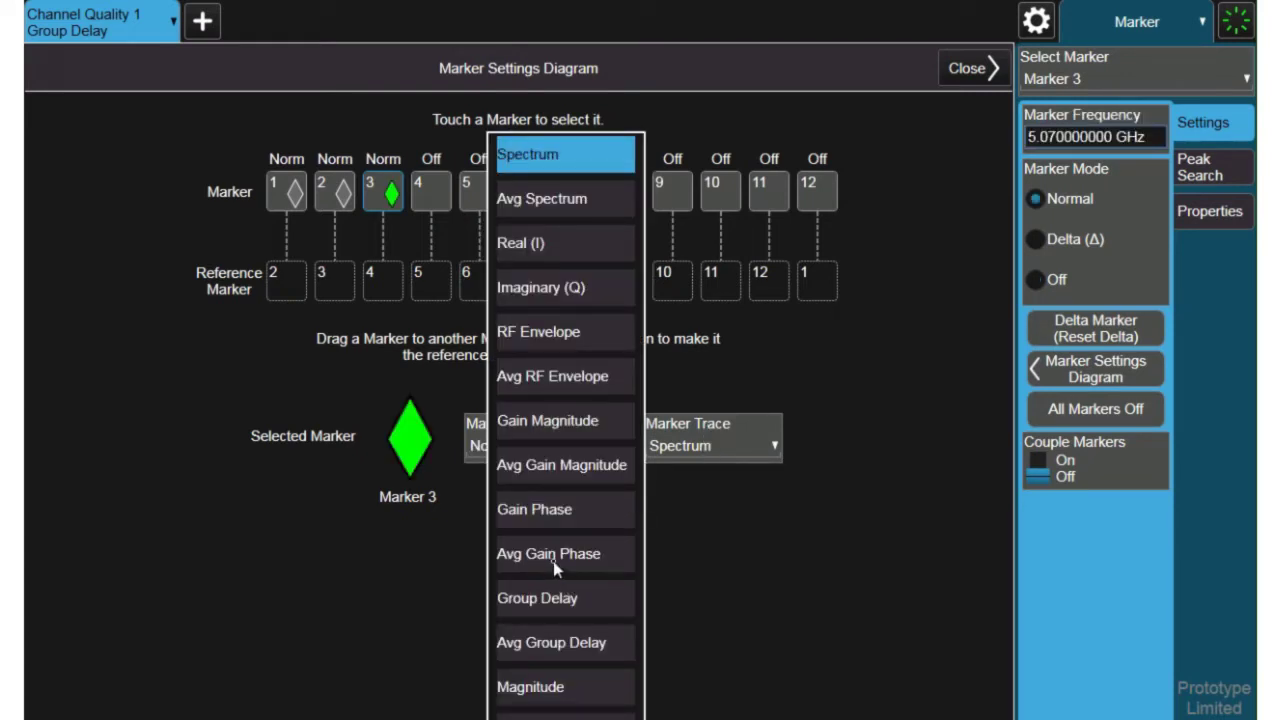
{"action": "left_click", "coordinate": [546, 645]}
Step: Set marker 4 to Normal on the Avg Group Delay trace and close the overview
{"action": "left_click", "coordinate": [437, 203]}
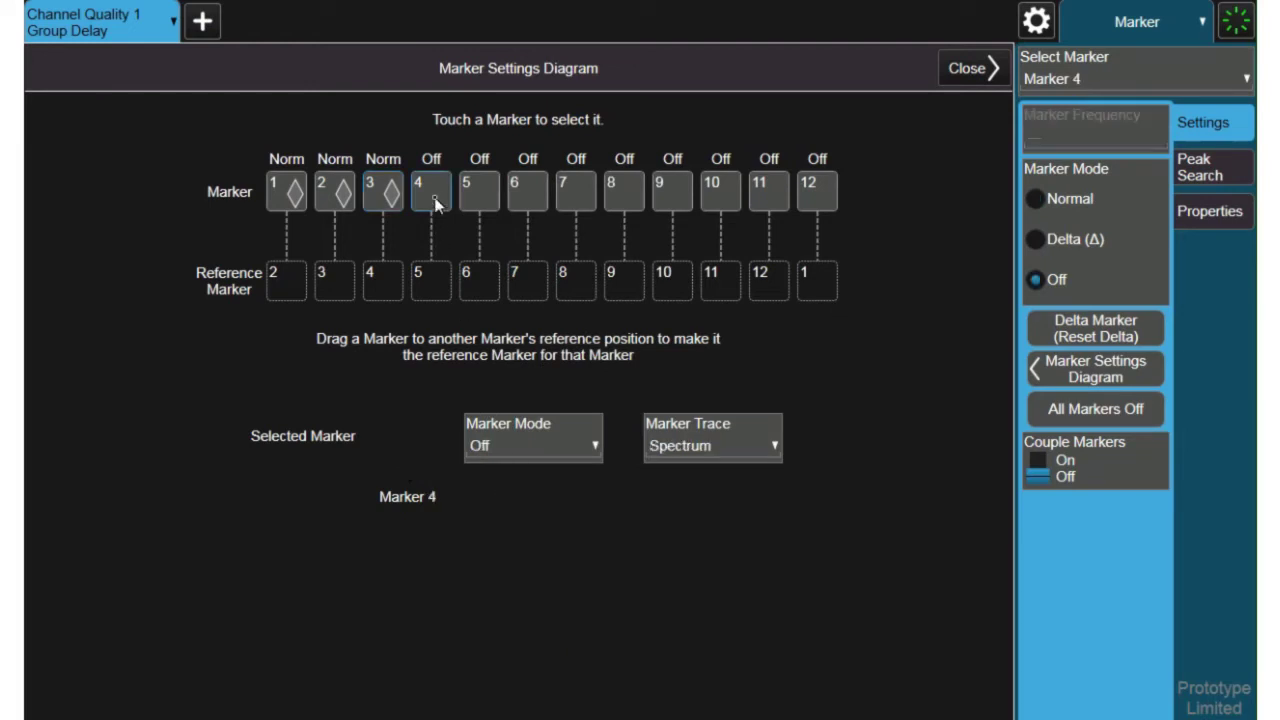
{"action": "left_click", "coordinate": [514, 443]}
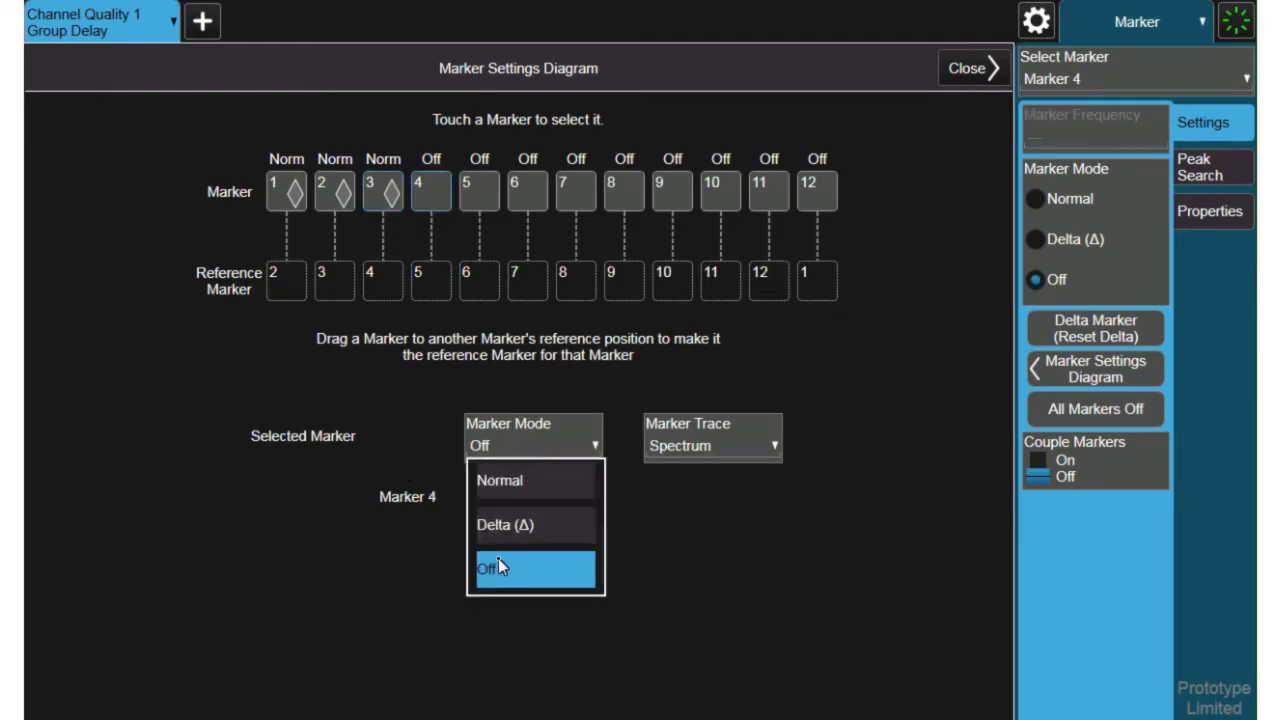
{"action": "left_click", "coordinate": [505, 484]}
{"action": "left_click", "coordinate": [689, 446]}
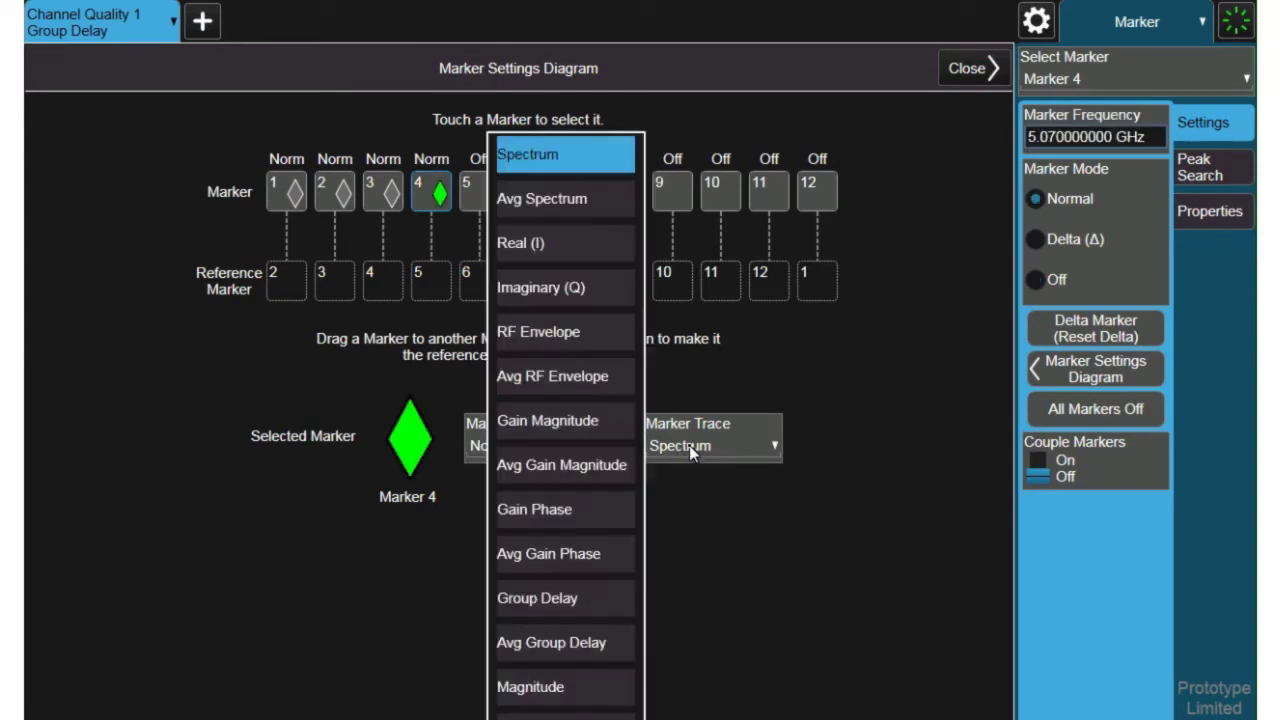
{"action": "left_click", "coordinate": [550, 646]}
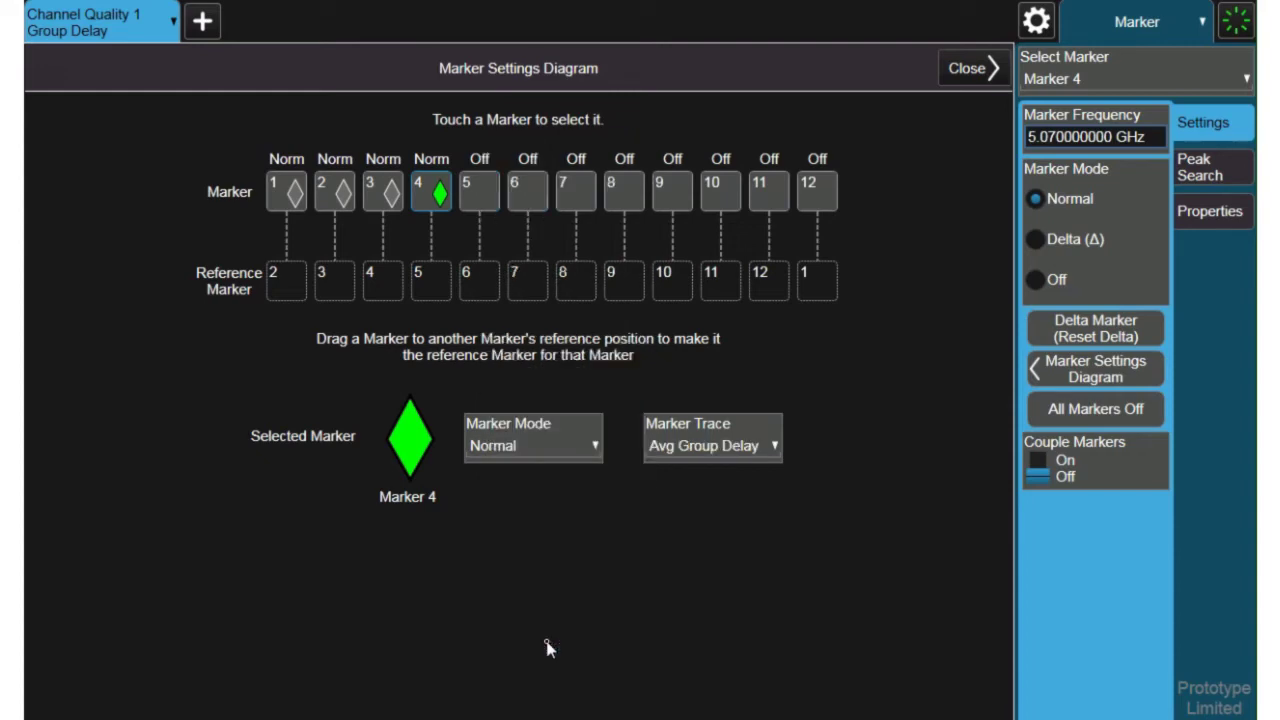
{"action": "left_click", "coordinate": [974, 68]}
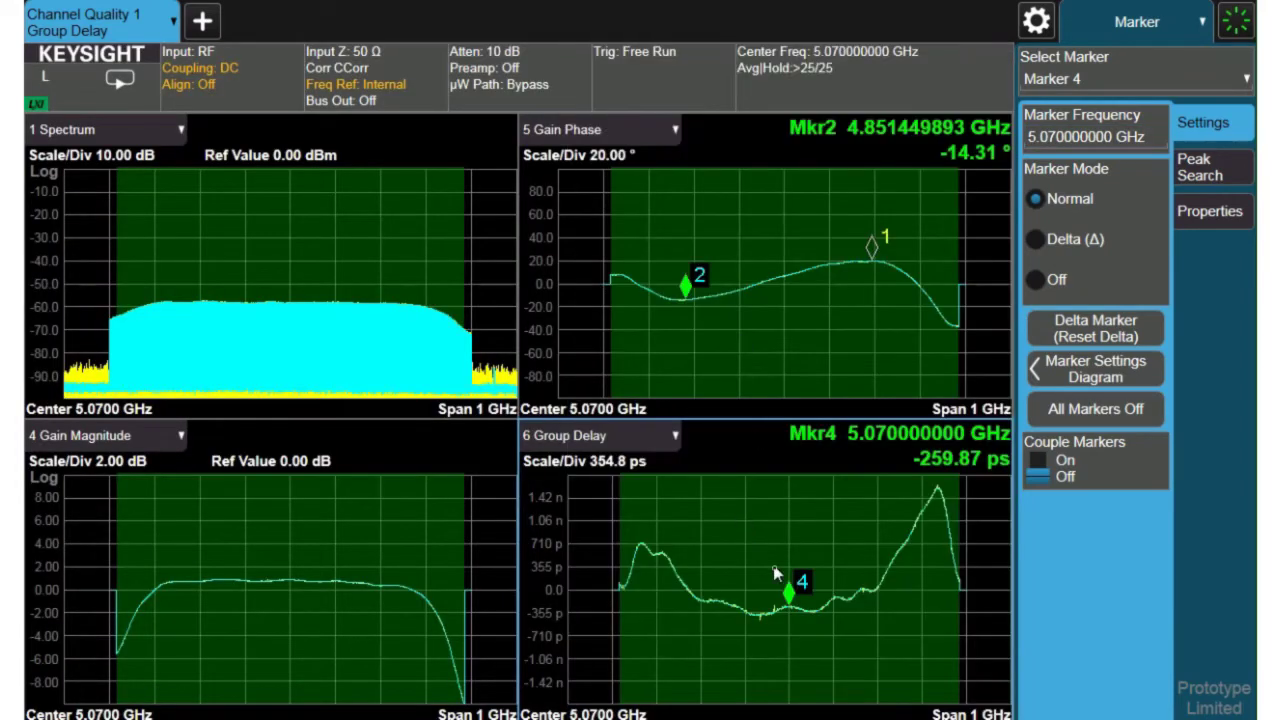
Step: Move marker 4 to the -379.78 ps group delay trough and read marker 3's 1.5605 ns peak
{"action": "left_click_drag", "start_coordinate": [785, 592], "coordinate": [762, 600]}
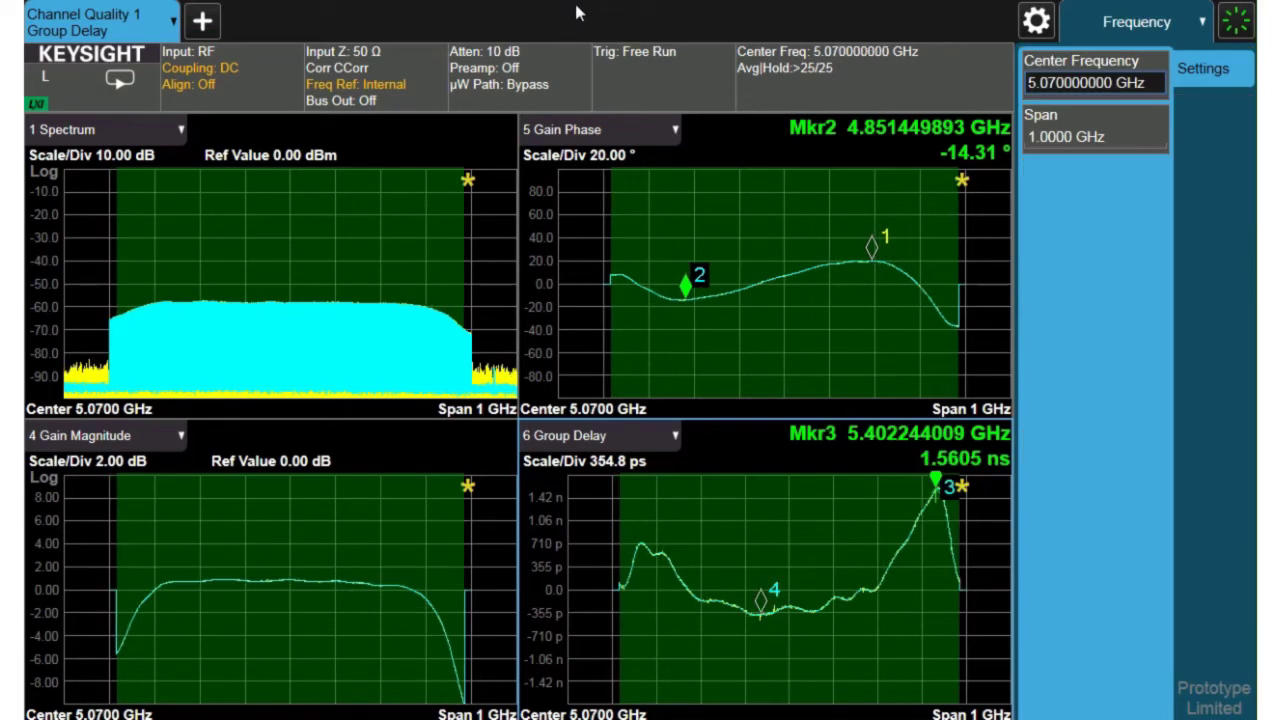
{"action": "left_click", "coordinate": [764, 600]}
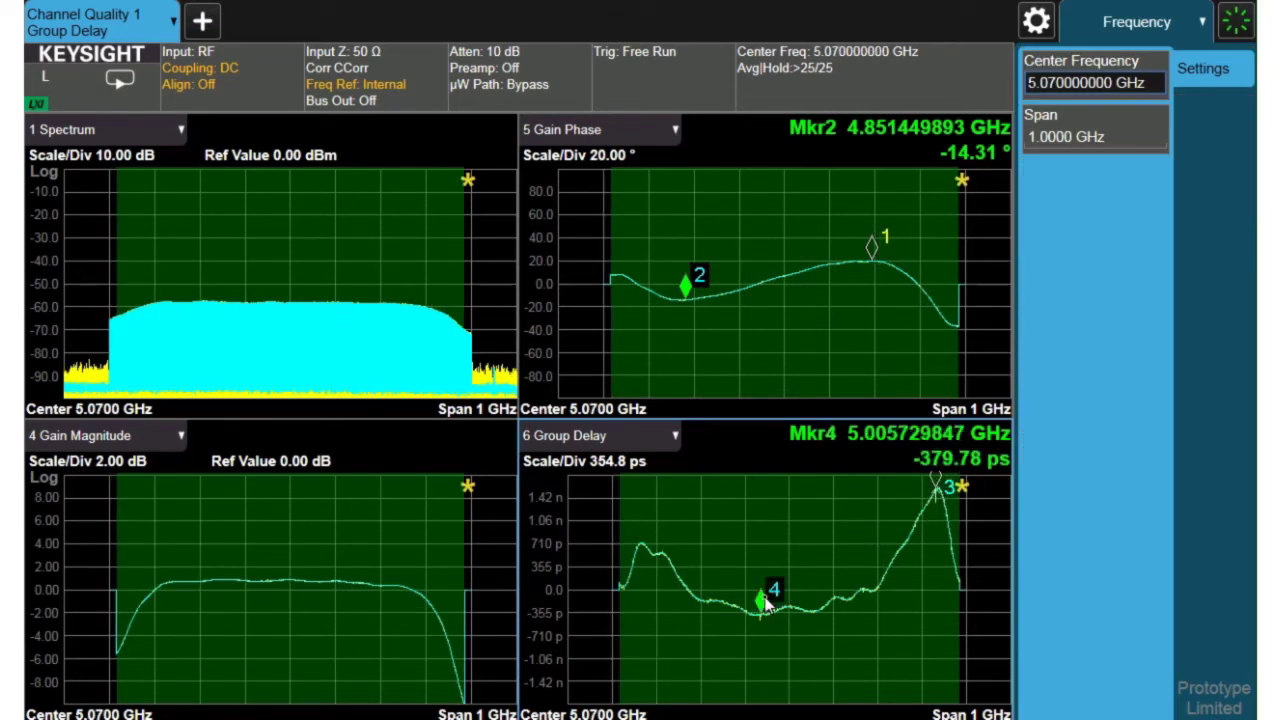
{"action": "left_click", "coordinate": [938, 483]}
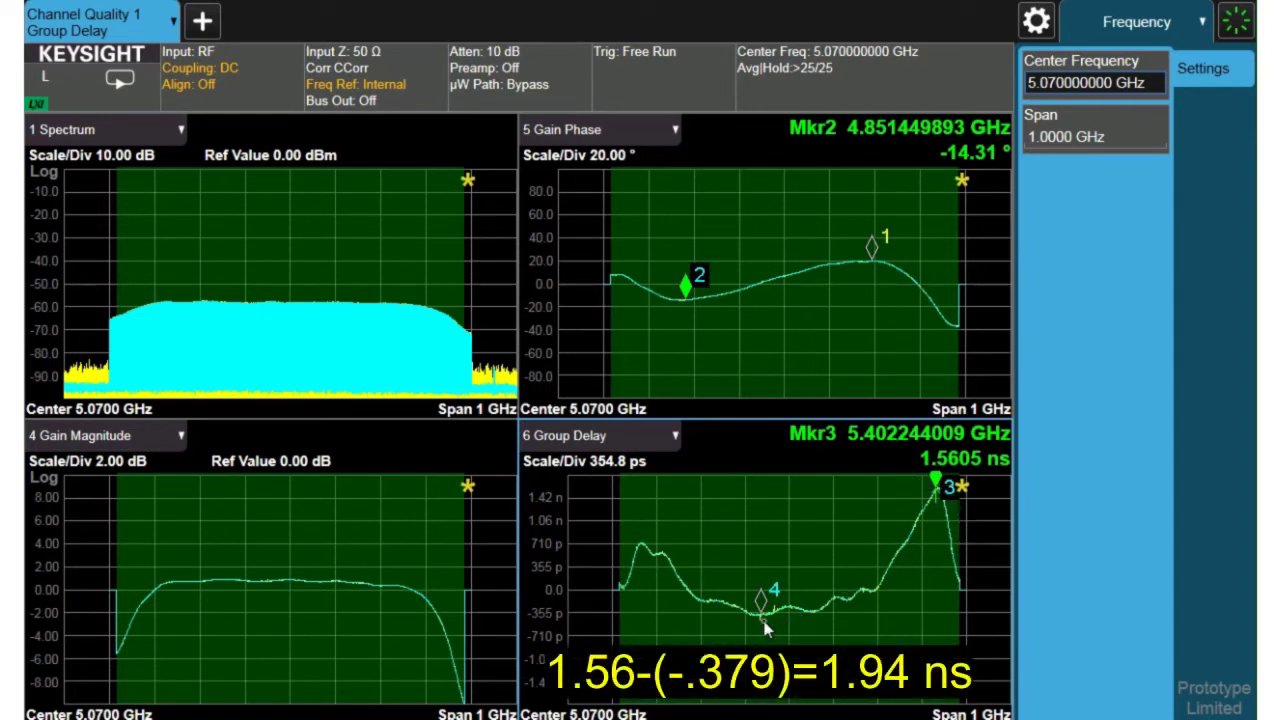
Step: In Trace settings, toggle Averaged Trace off and back on, and set Instantaneous Trace off
{"action": "left_click", "coordinate": [1196, 30]}
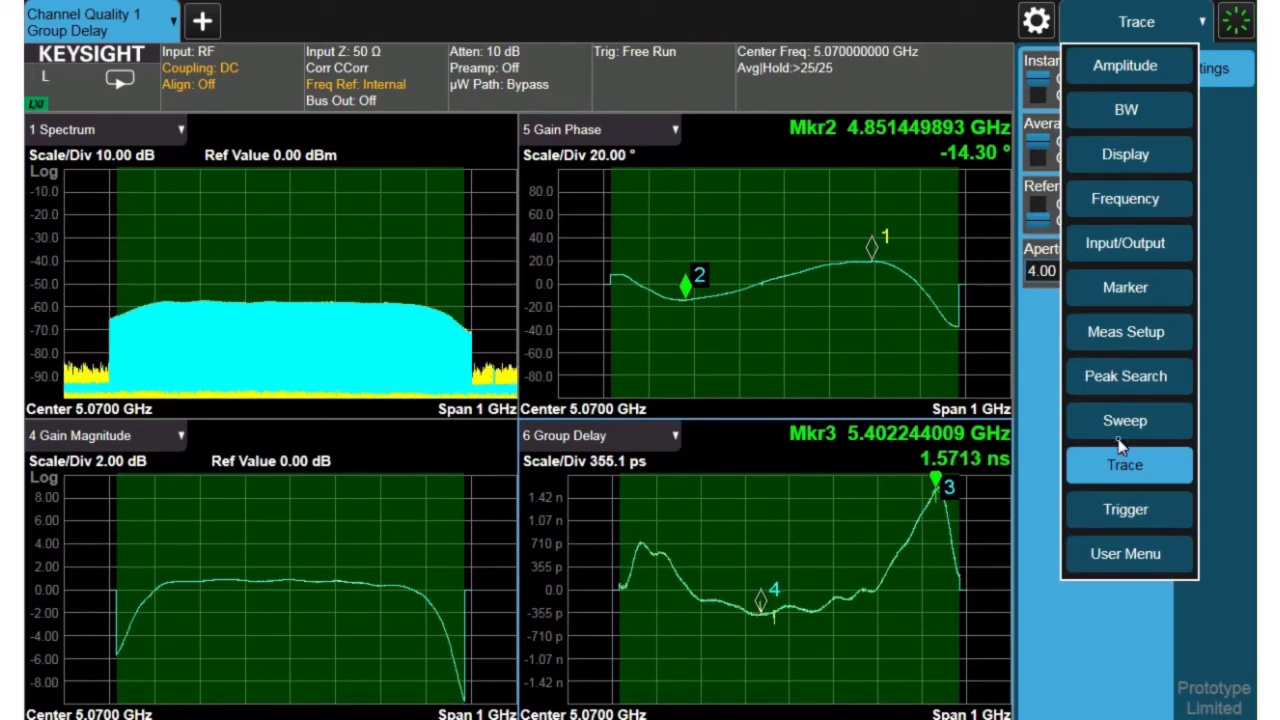
{"action": "left_click", "coordinate": [1120, 474]}
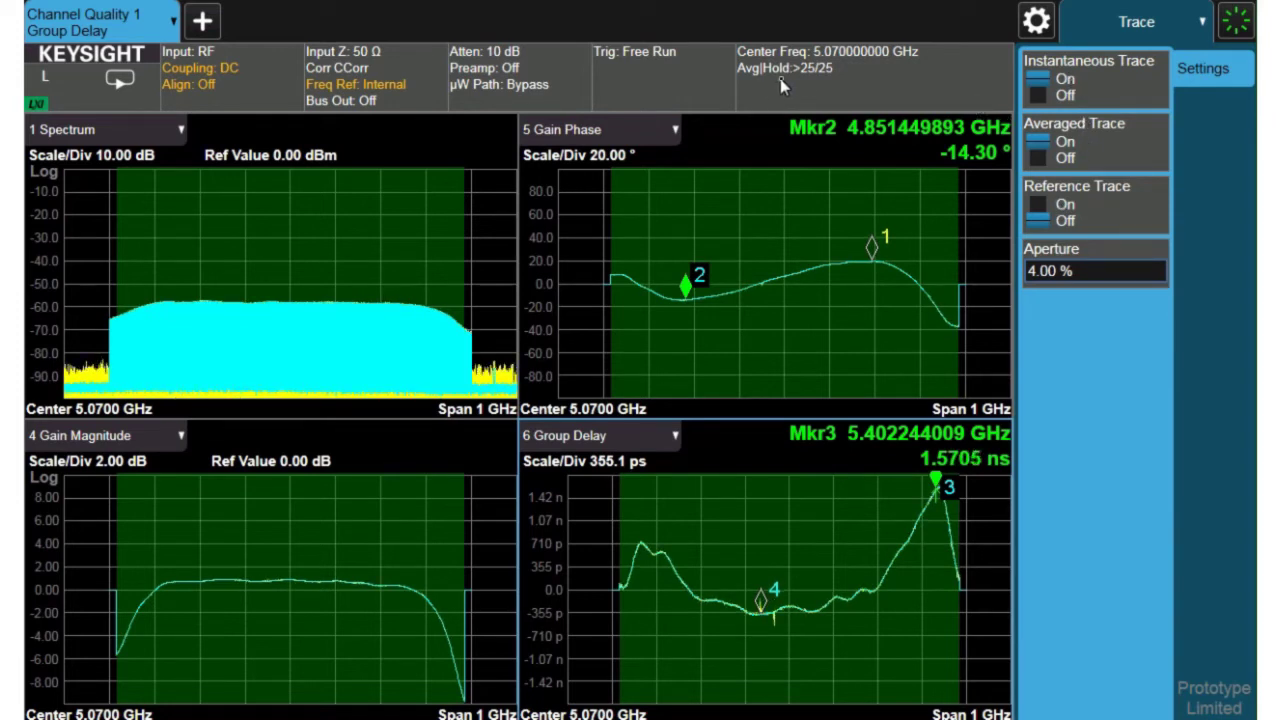
{"action": "left_click", "coordinate": [1041, 158]}
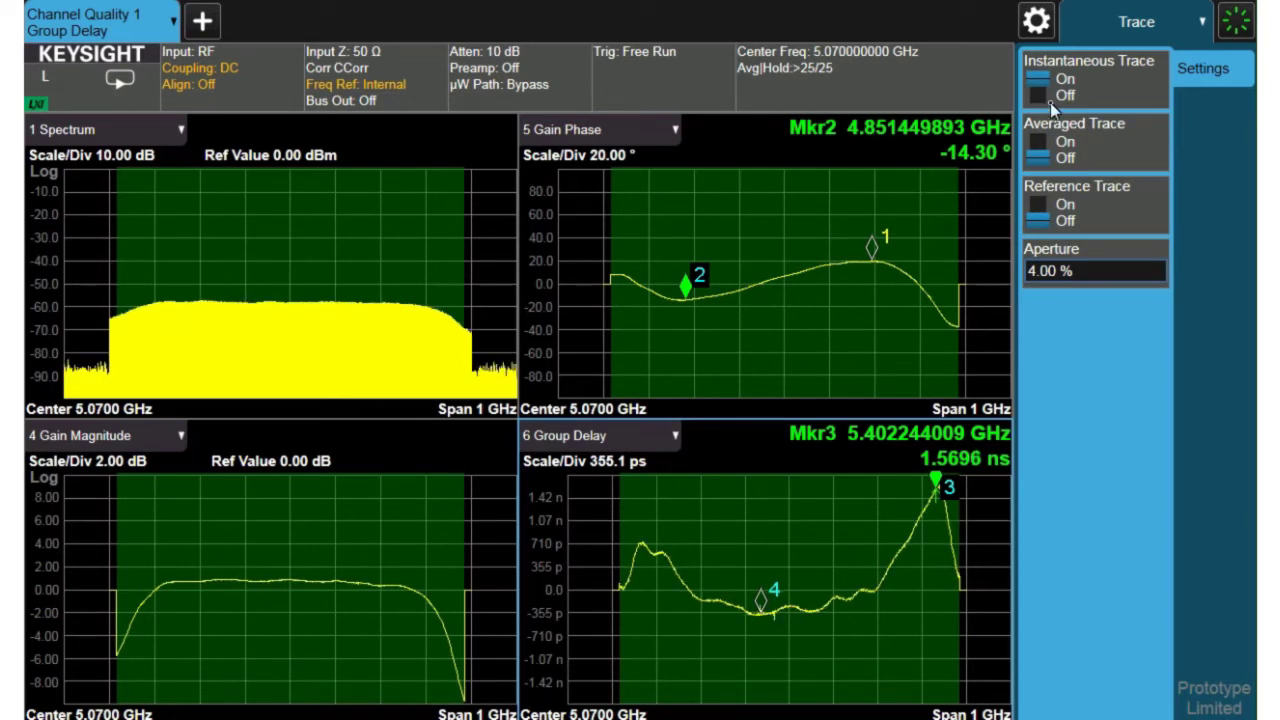
{"action": "left_click", "coordinate": [1045, 142]}
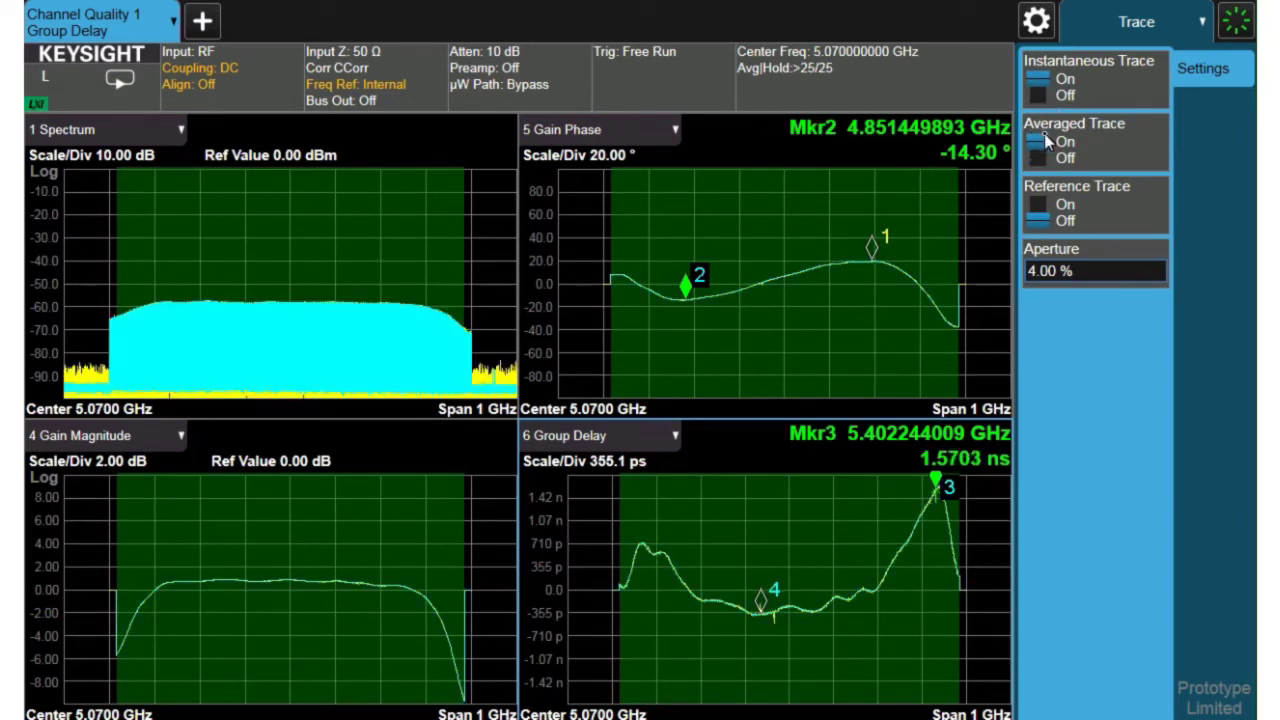
{"action": "left_click", "coordinate": [1041, 104]}
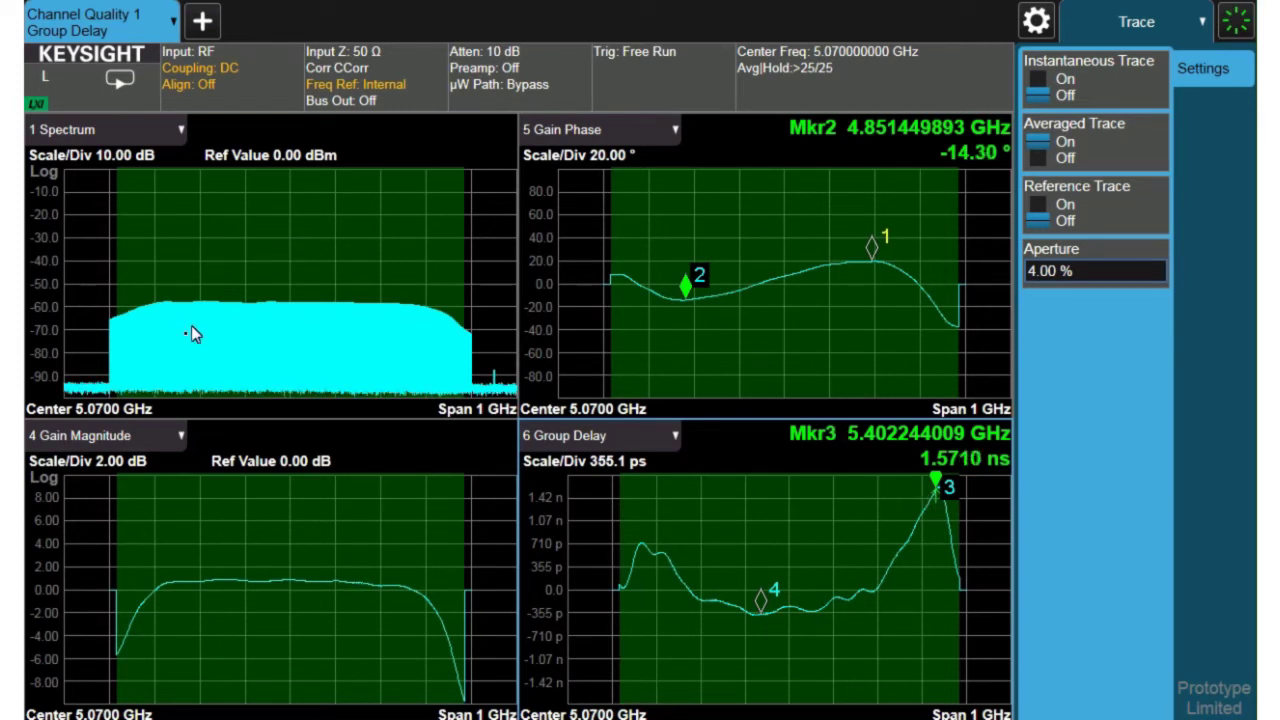
Step: Set the group delay aperture to 10%, then change it to 1%
{"action": "left_click", "coordinate": [1086, 272]}
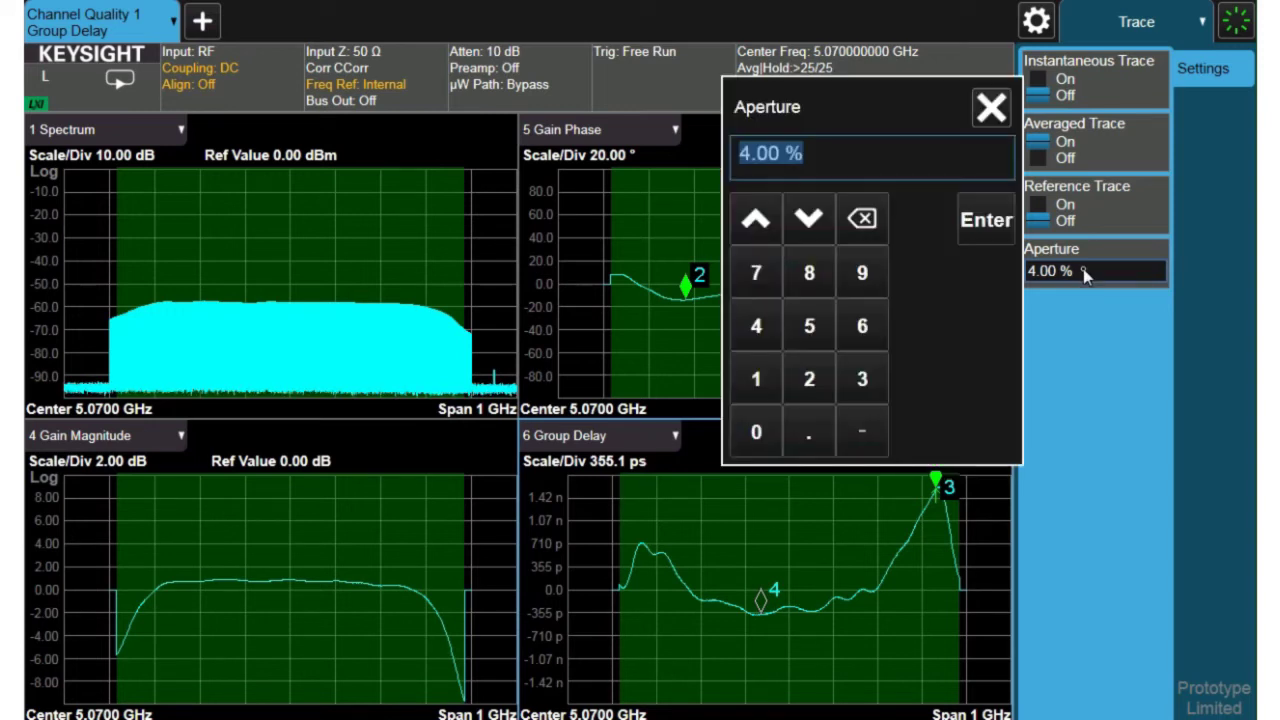
{"action": "type", "text": "10"}
{"action": "key", "text": "Return"}
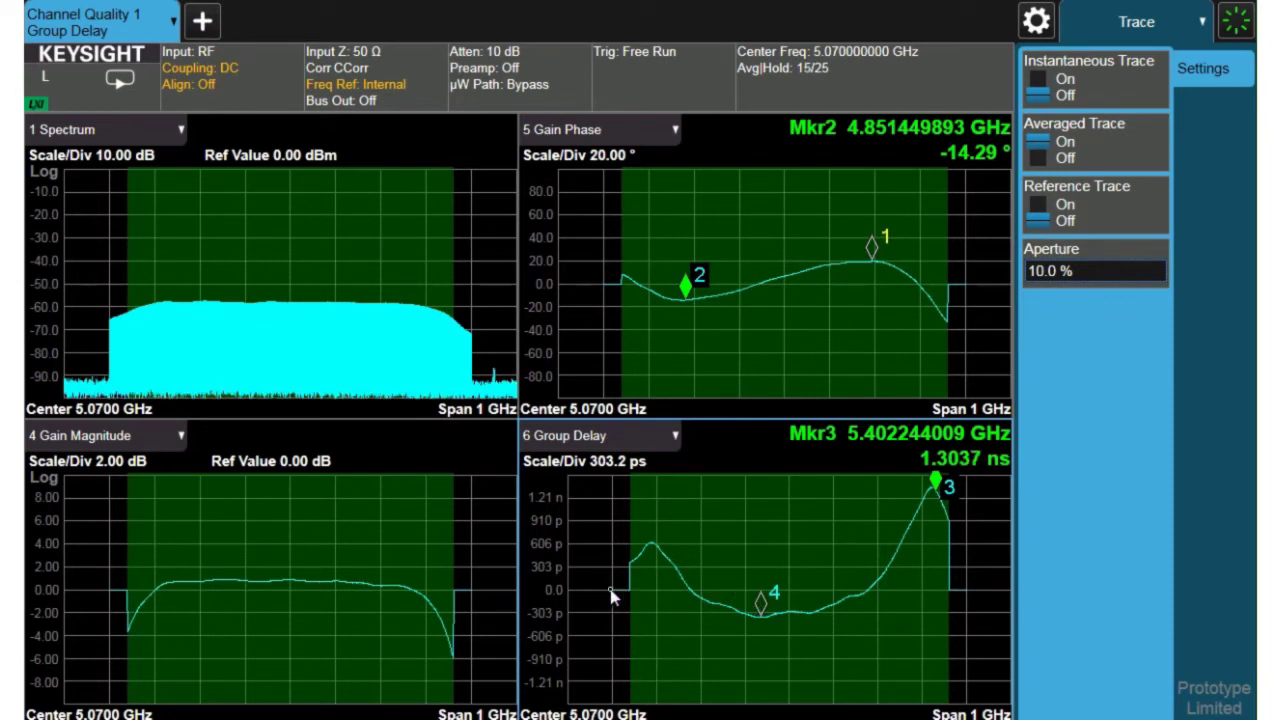
{"action": "left_click", "coordinate": [1046, 273]}
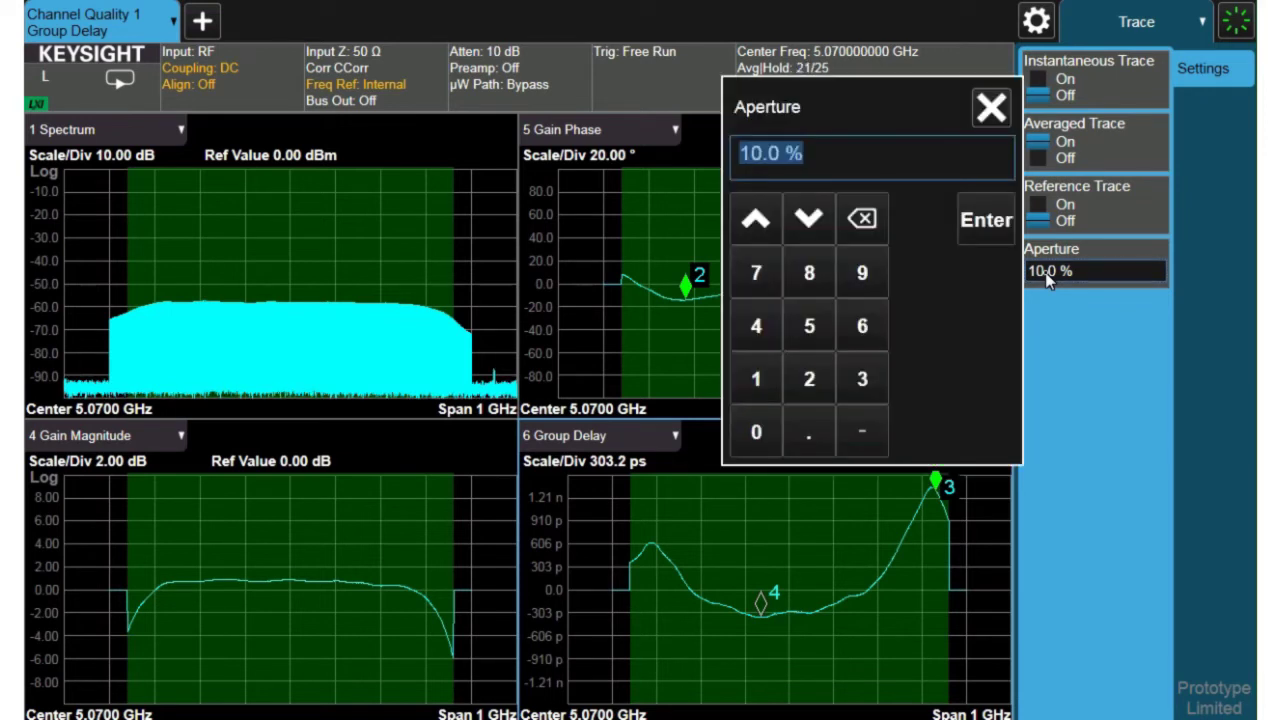
{"action": "type", "text": "1"}
{"action": "key", "text": "Return"}
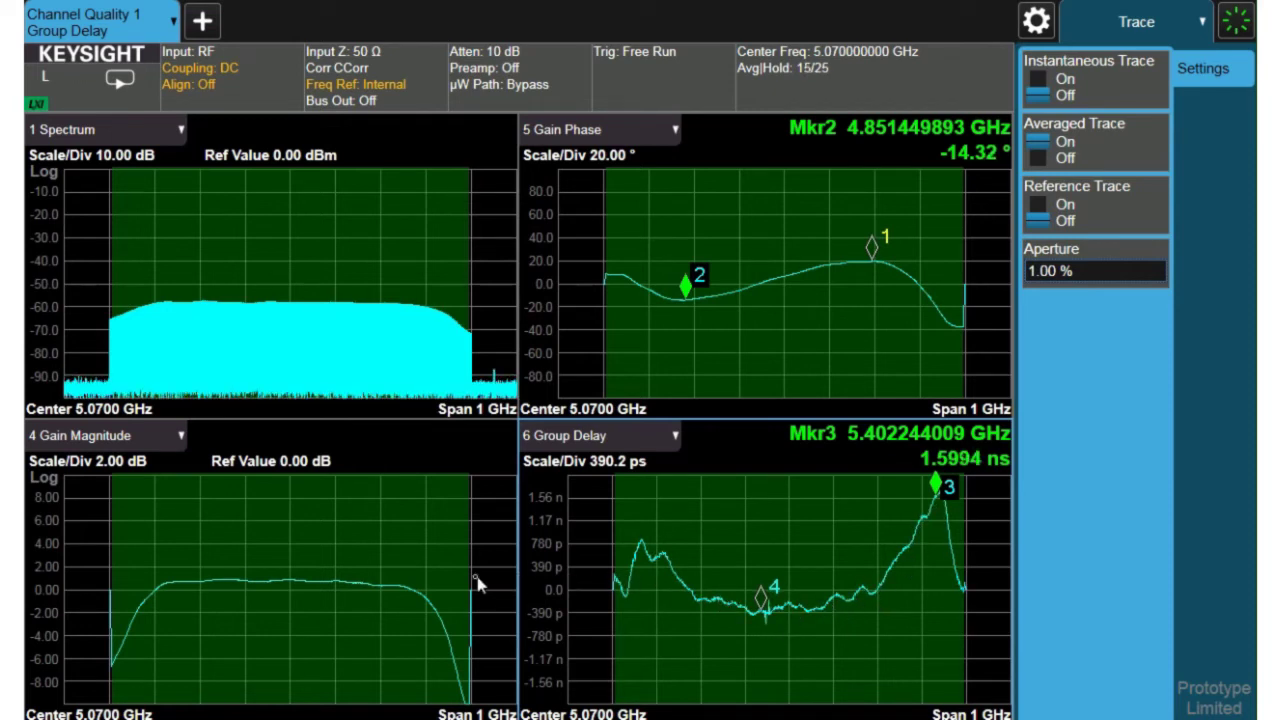
Step: Pause the sweep and open the Avg BW Delay Aperture tab showing 2.5%
{"action": "left_click", "coordinate": [101, 87]}
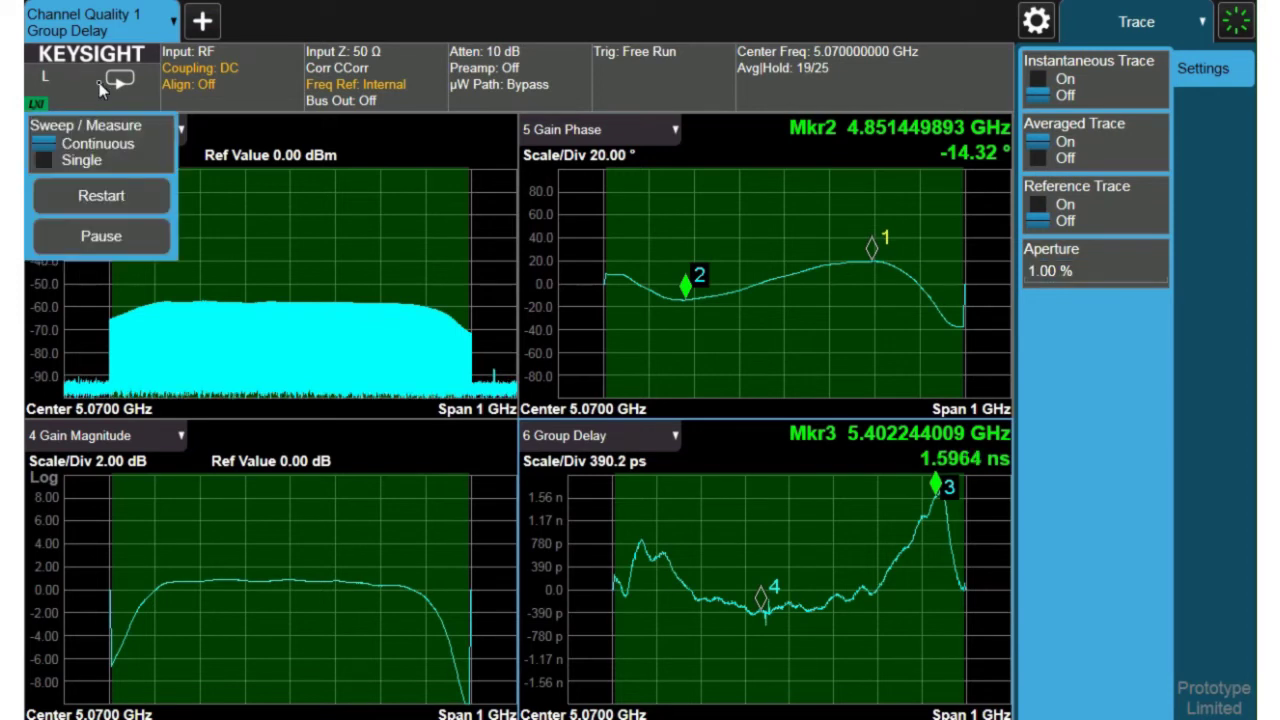
{"action": "left_click", "coordinate": [101, 237]}
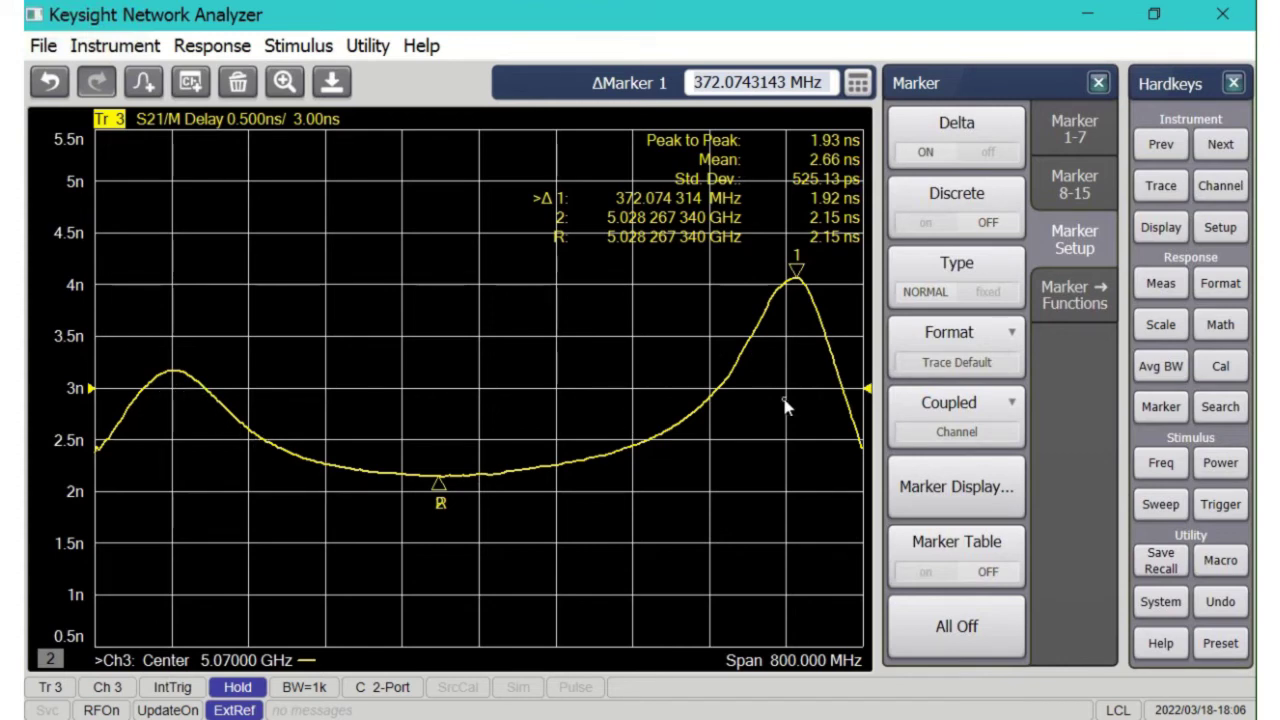
{"action": "left_click", "coordinate": [1153, 370]}
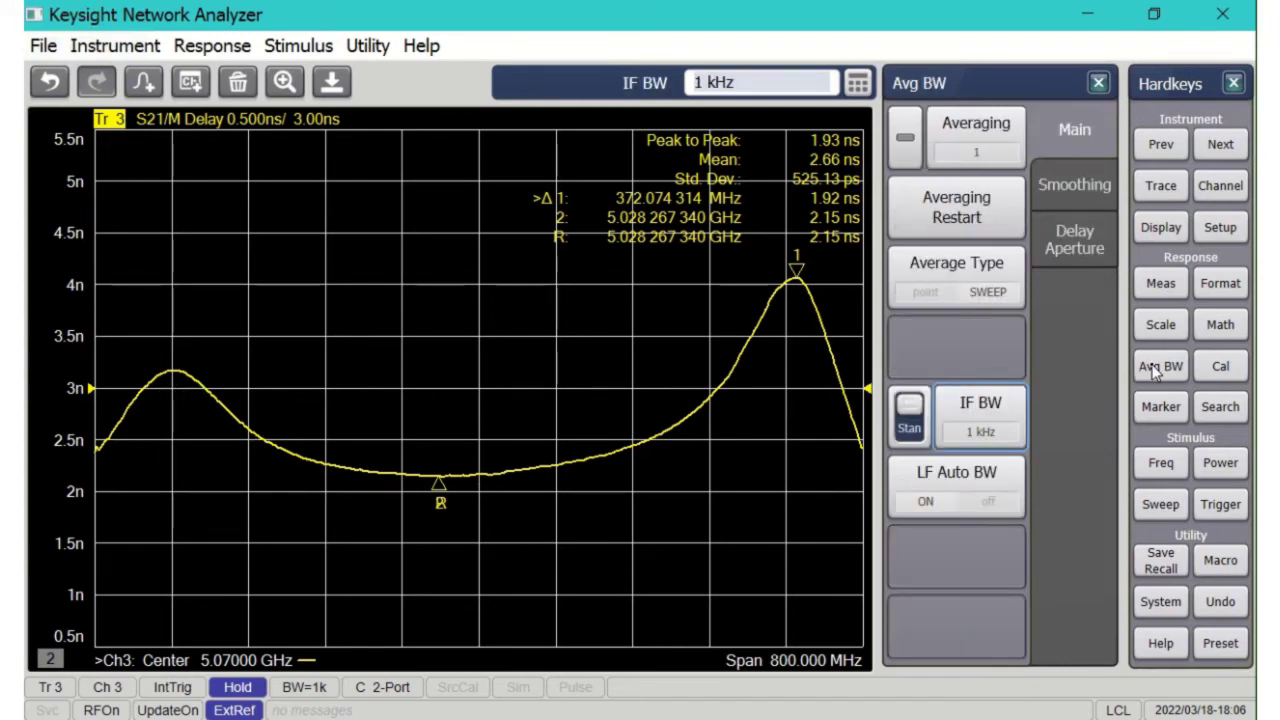
{"action": "left_click", "coordinate": [1078, 252]}
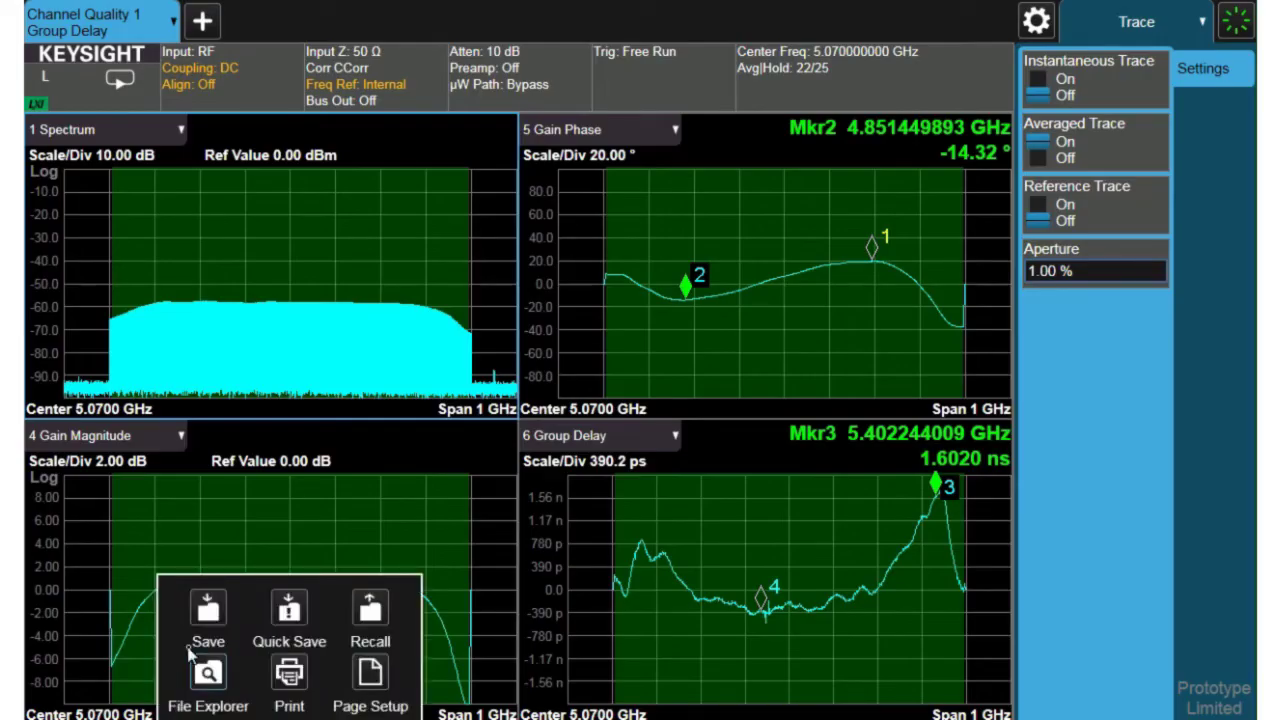
Step: Save the Measurement Data as a CSV file on drive D under a new name
{"action": "left_click", "coordinate": [209, 617]}
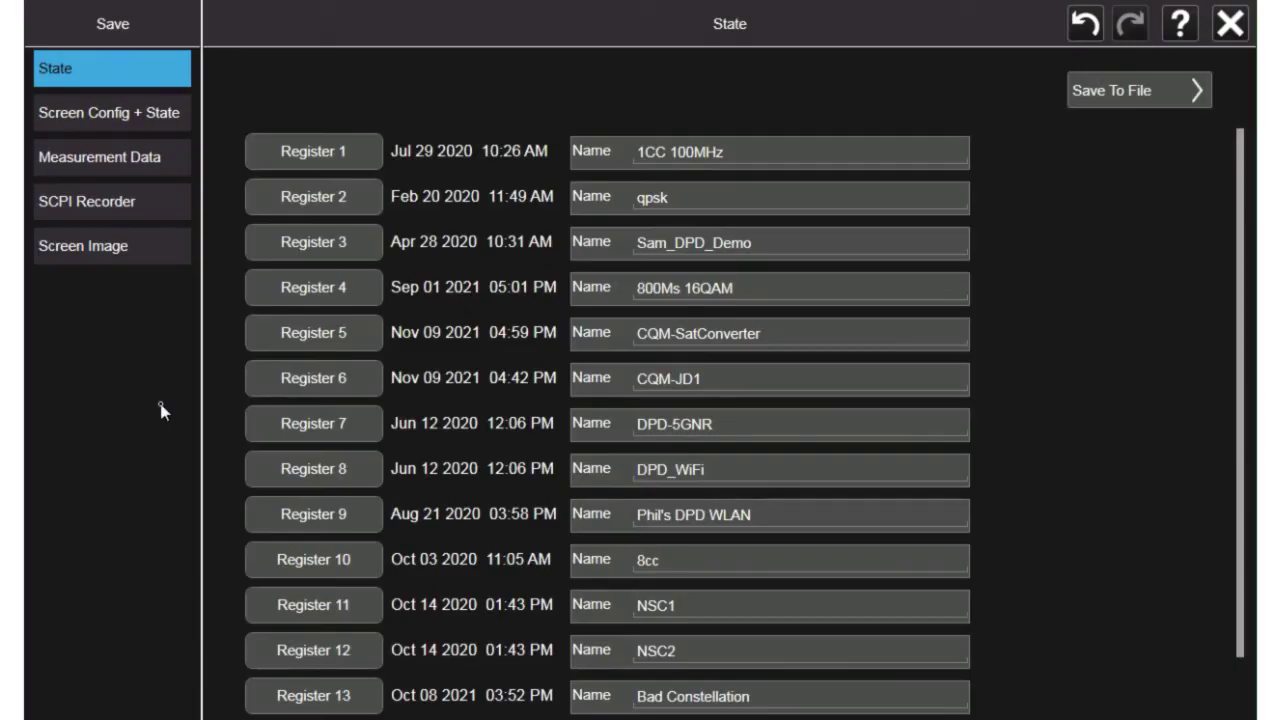
{"action": "left_click", "coordinate": [108, 160]}
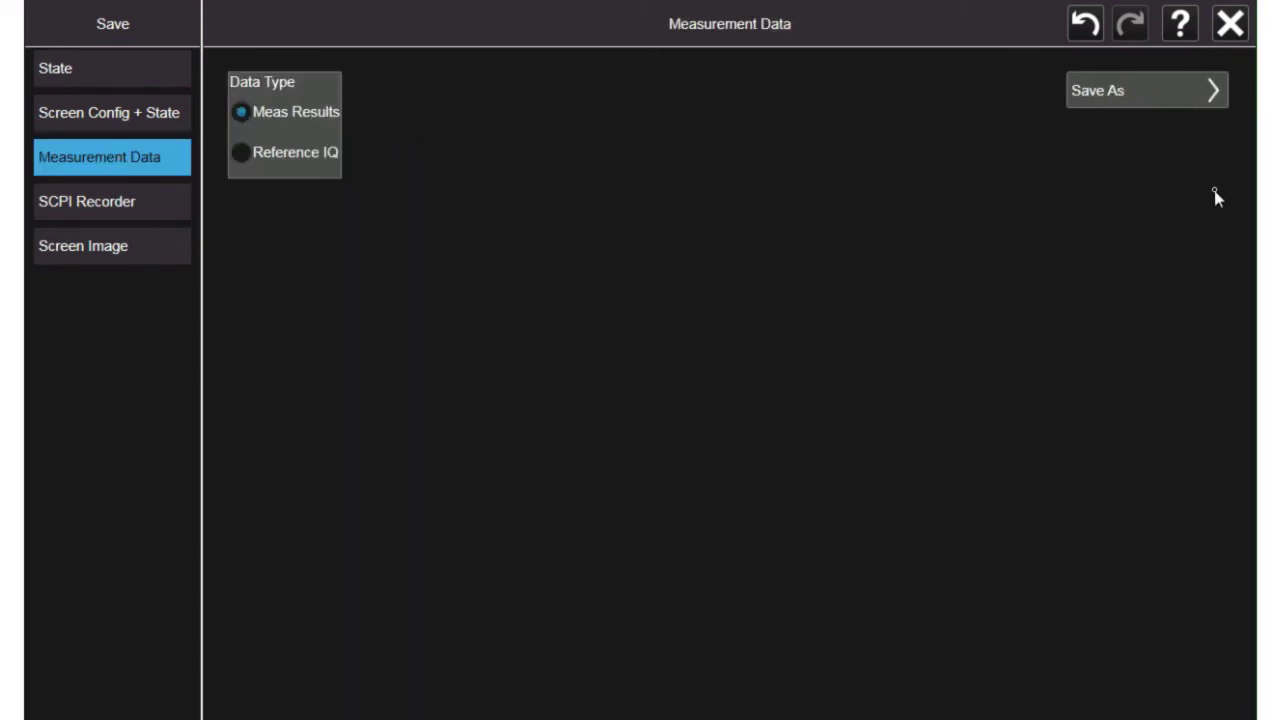
{"action": "left_click", "coordinate": [1153, 90]}
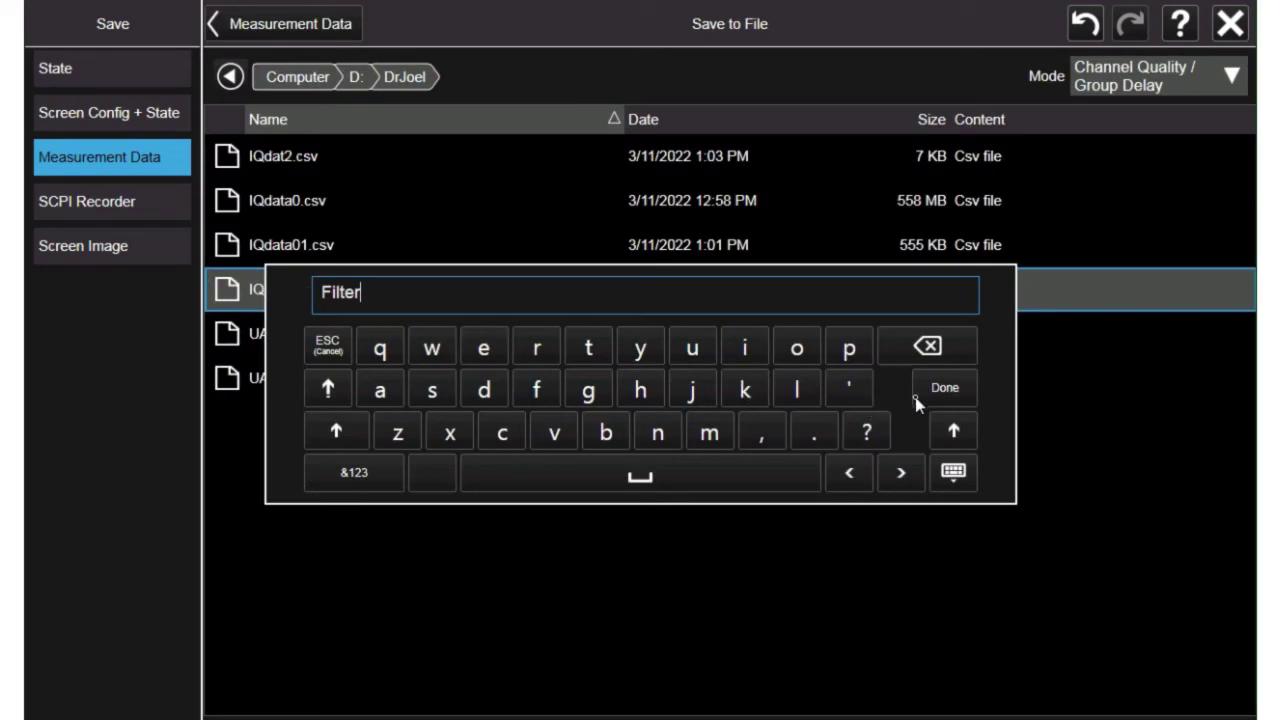
{"action": "left_click", "coordinate": [950, 397]}
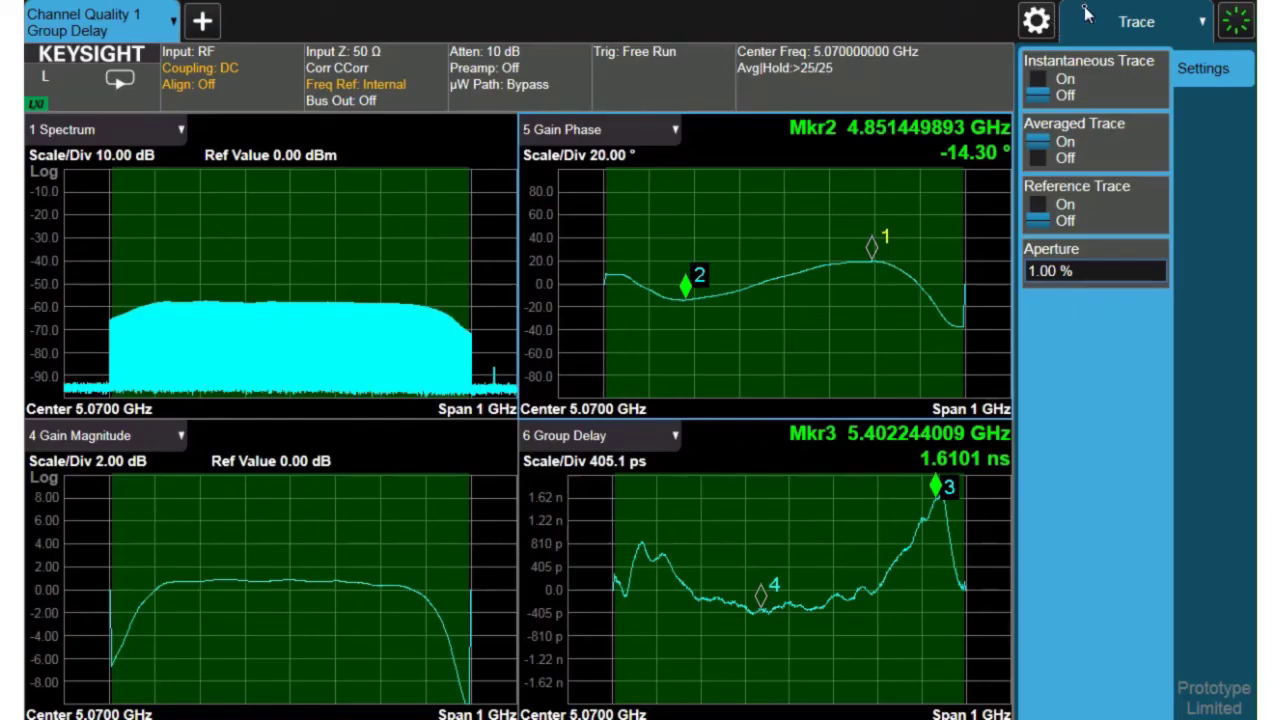
Step: Switch the view to 3x2 and scroll through the group delay Metrics table rows
{"action": "left_click", "coordinate": [174, 28]}
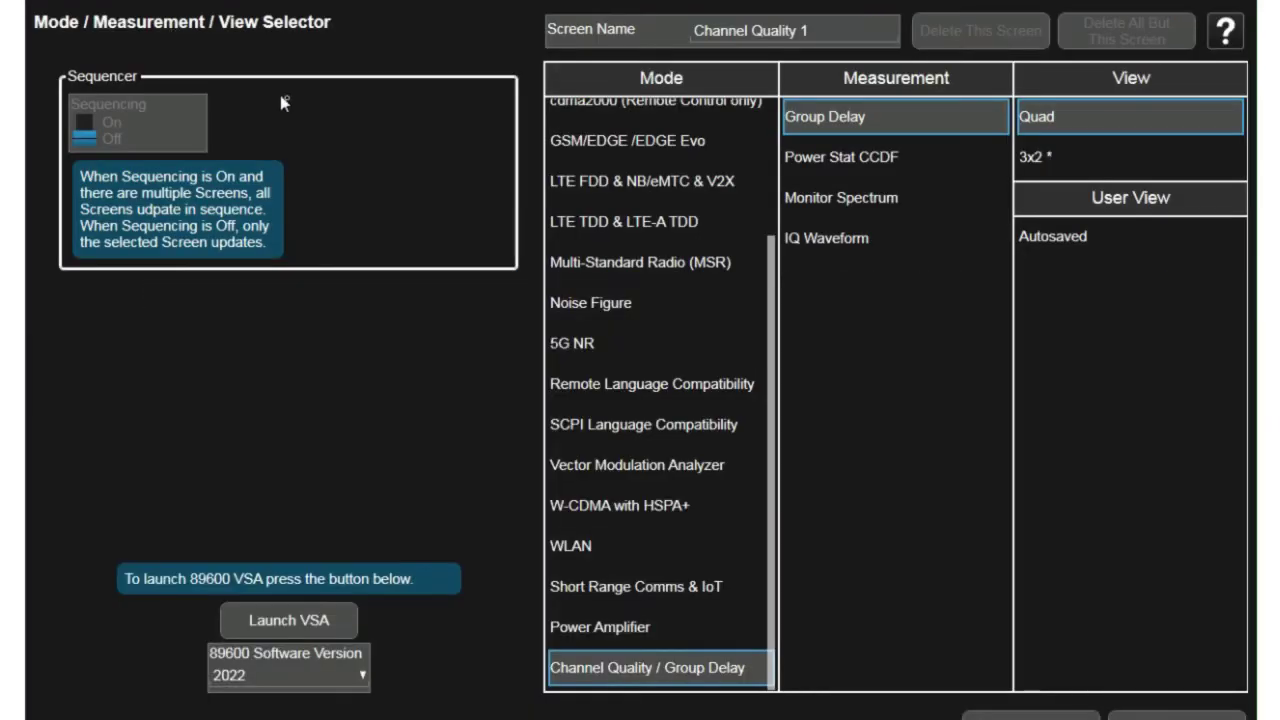
{"action": "left_click", "coordinate": [1040, 160]}
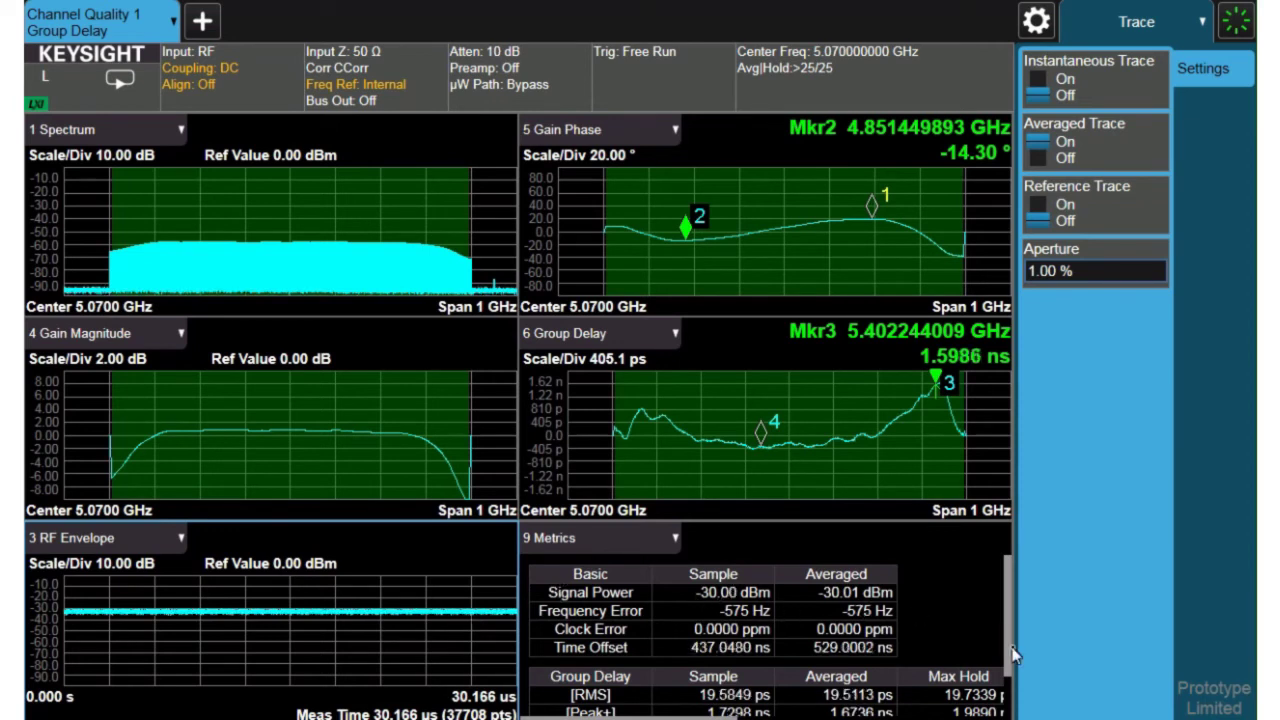
{"action": "left_click_drag", "start_coordinate": [1010, 698], "coordinate": [1012, 705]}
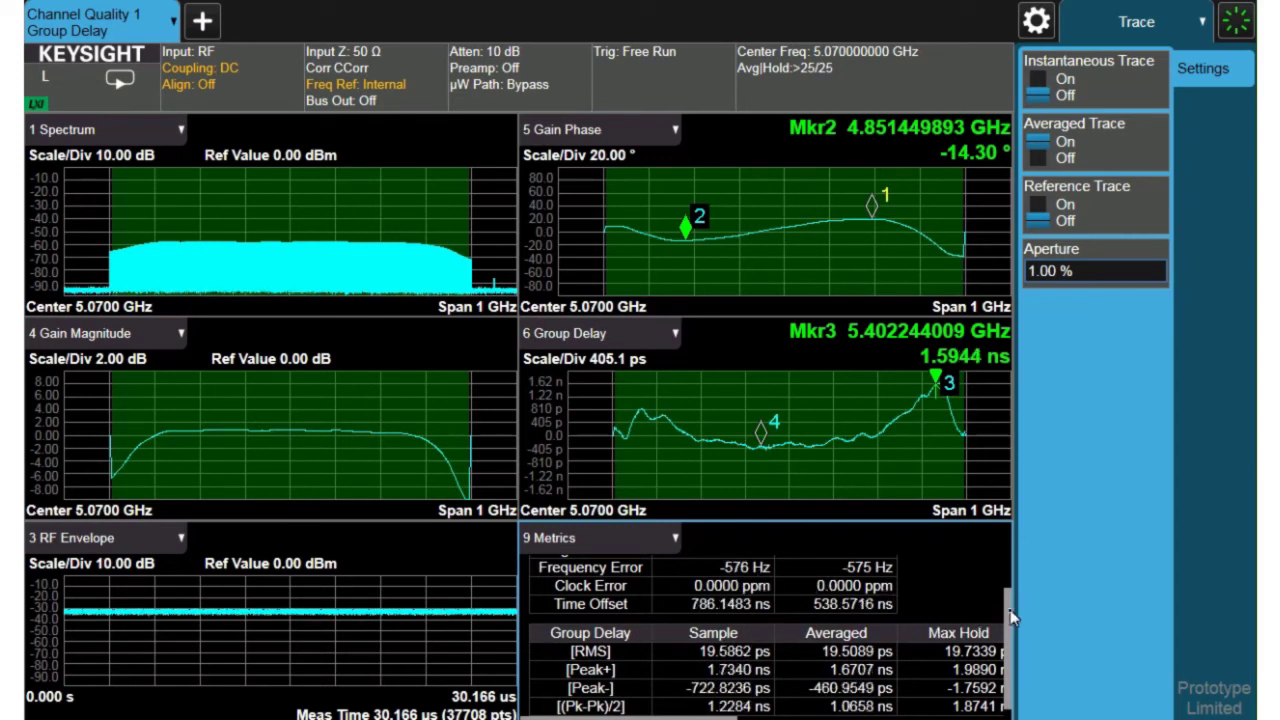
{"action": "left_click_drag", "start_coordinate": [1007, 589], "coordinate": [1009, 576]}
{"action": "scroll", "coordinate": [906, 590], "scroll_direction": "up", "scroll_amount": 1}
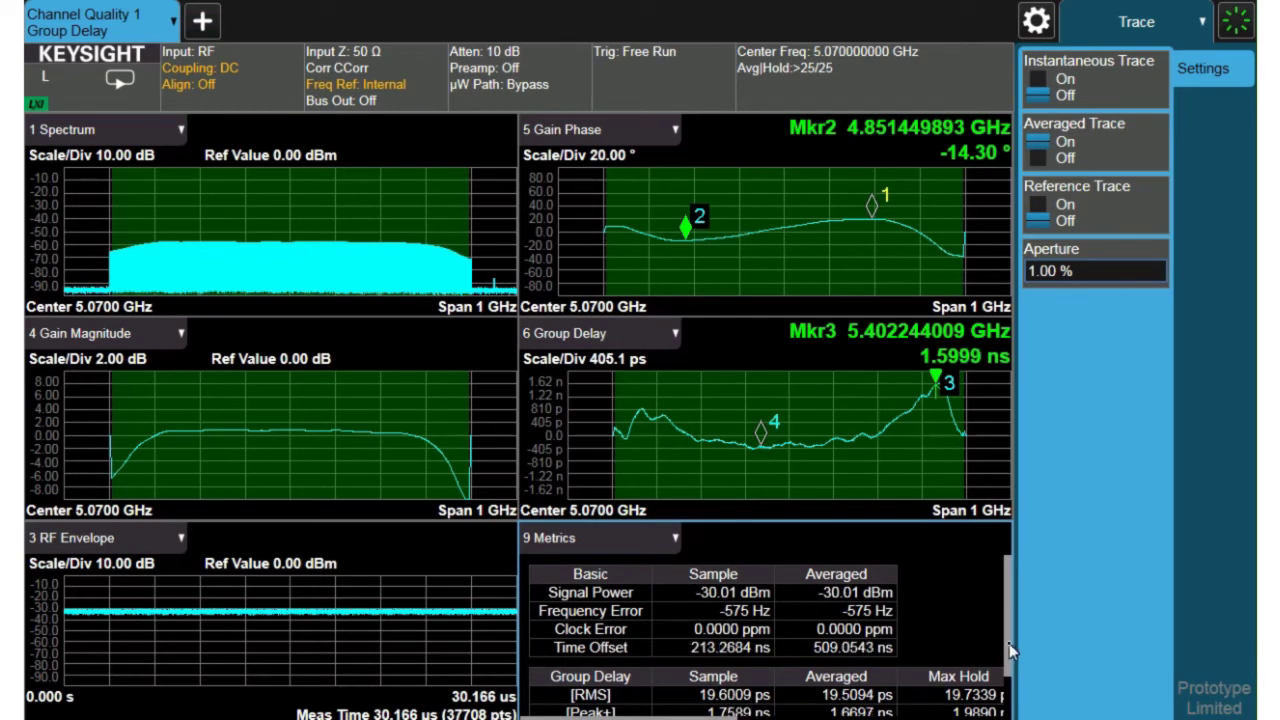
{"action": "scroll", "coordinate": [1009, 695], "scroll_direction": "down", "scroll_amount": 1}
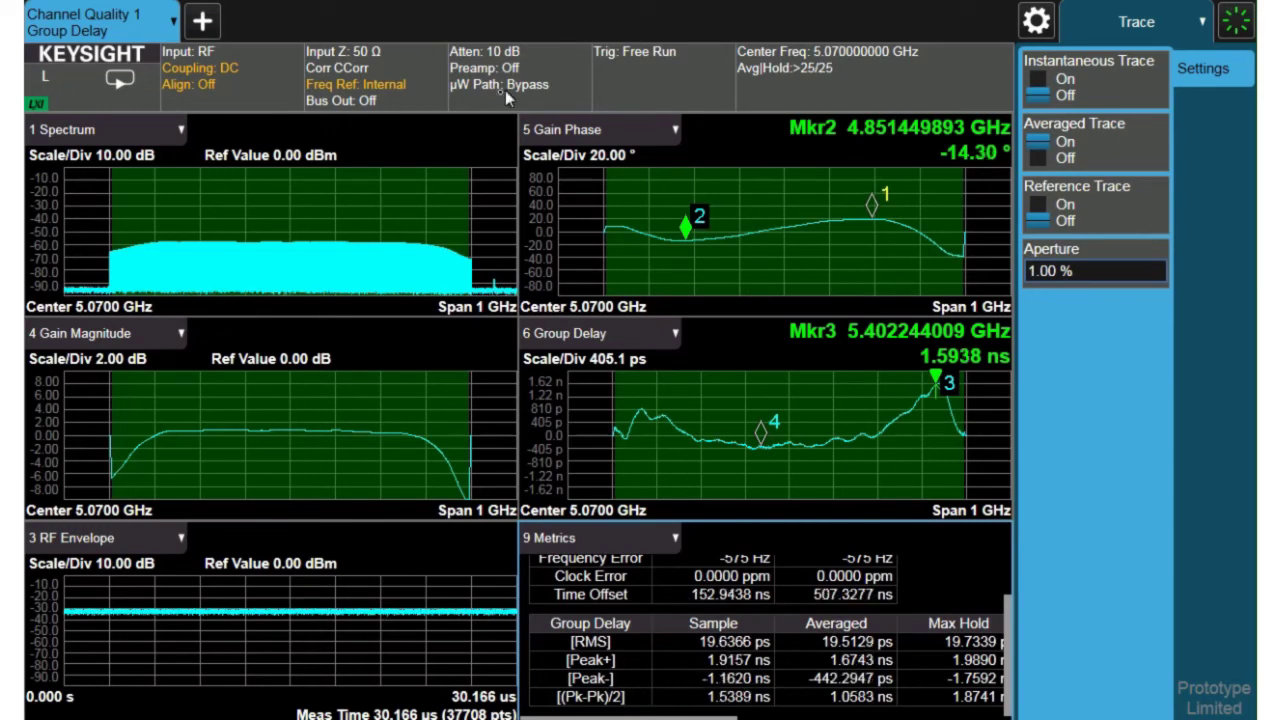
Step: Set Instantaneous Trace back on in the Trace settings
{"action": "left_click", "coordinate": [1137, 21]}
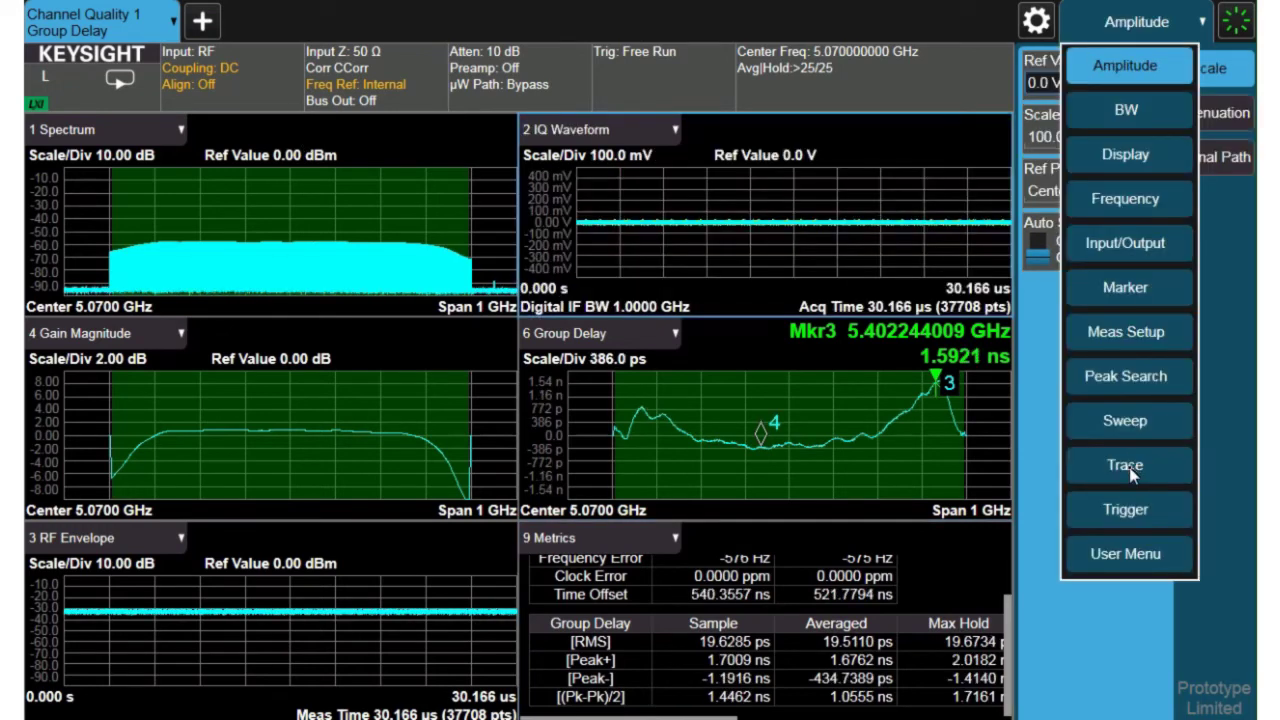
{"action": "left_click", "coordinate": [1125, 465]}
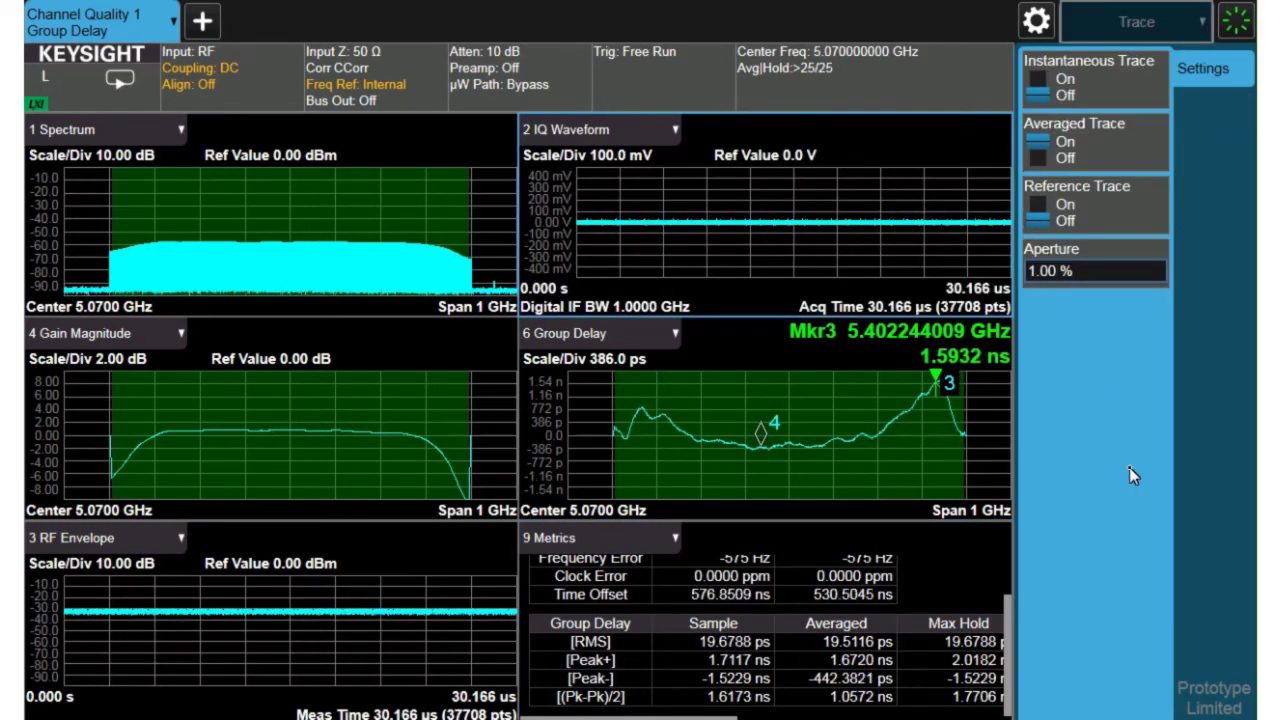
{"action": "left_click", "coordinate": [1066, 87]}
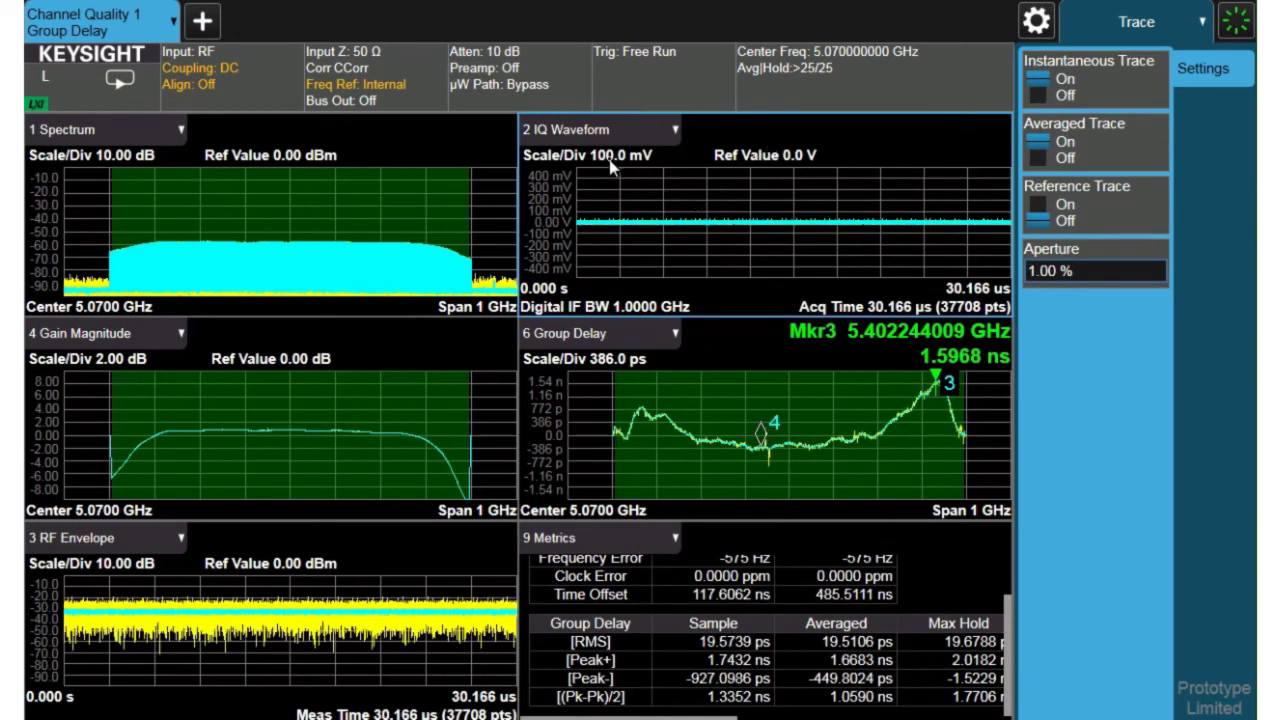
Step: Change the upper-right window's data to Phase
{"action": "left_click", "coordinate": [633, 131]}
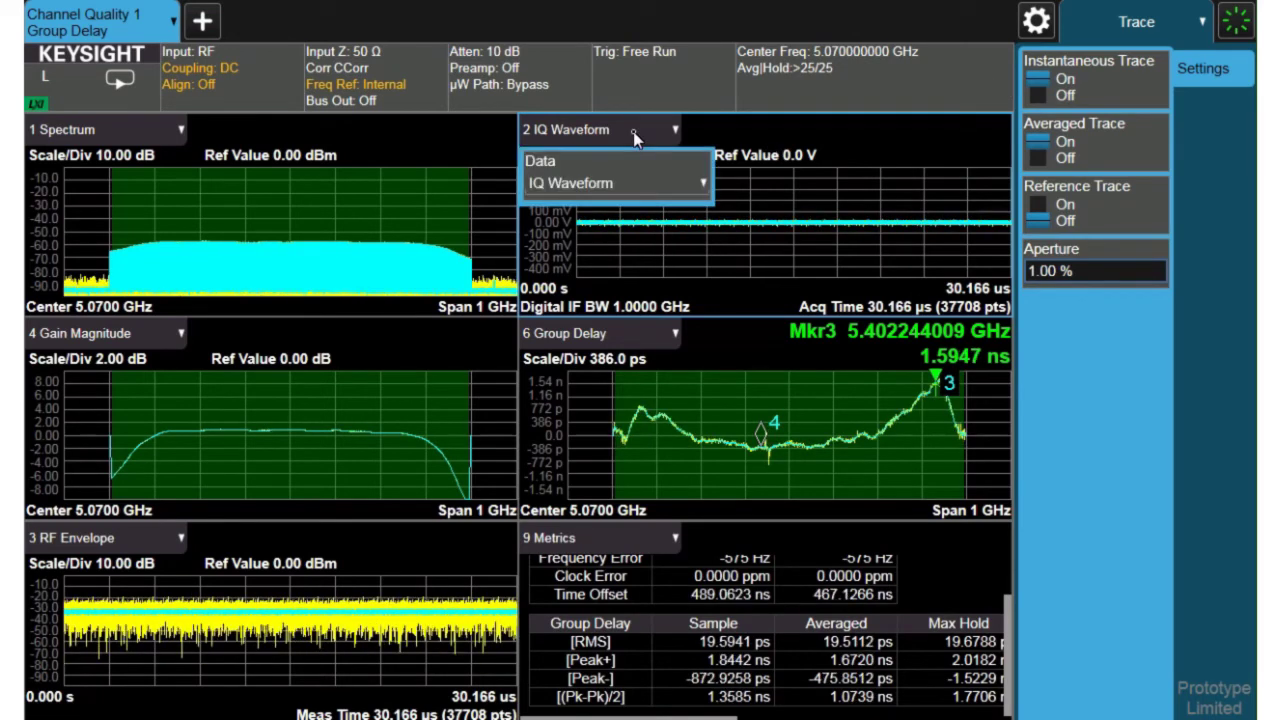
{"action": "left_click", "coordinate": [605, 183]}
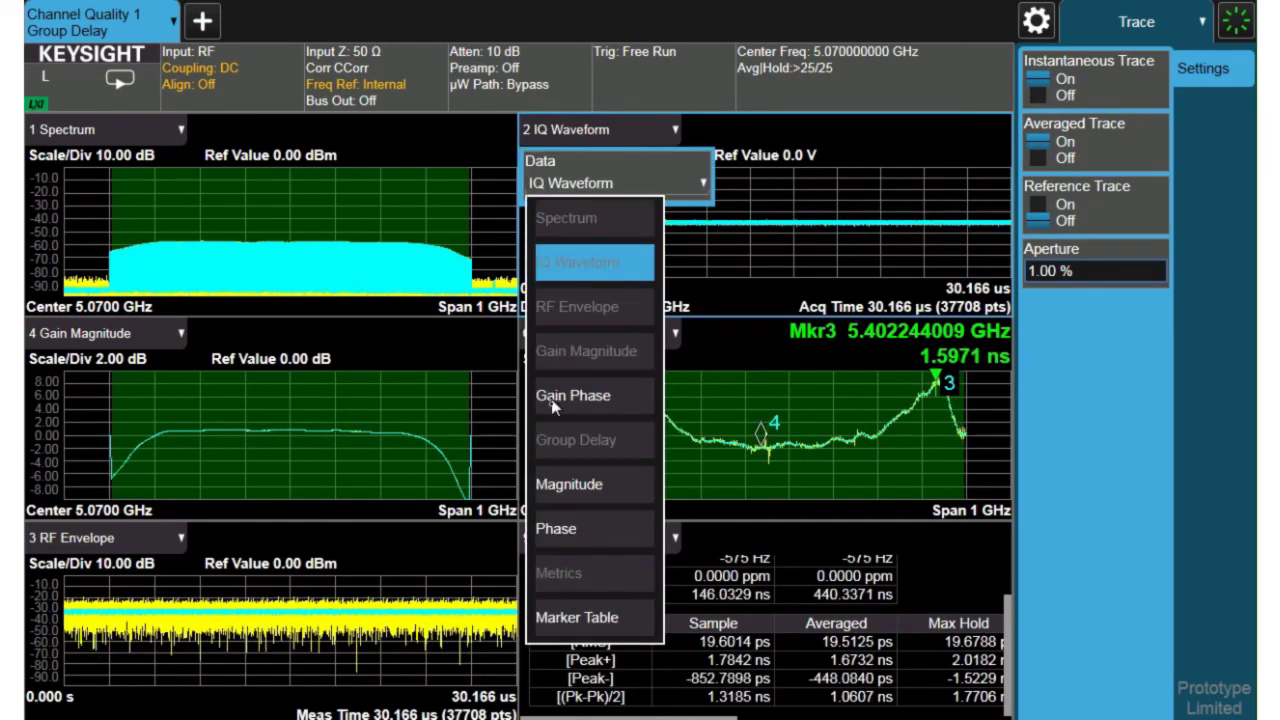
{"action": "left_click", "coordinate": [556, 531]}
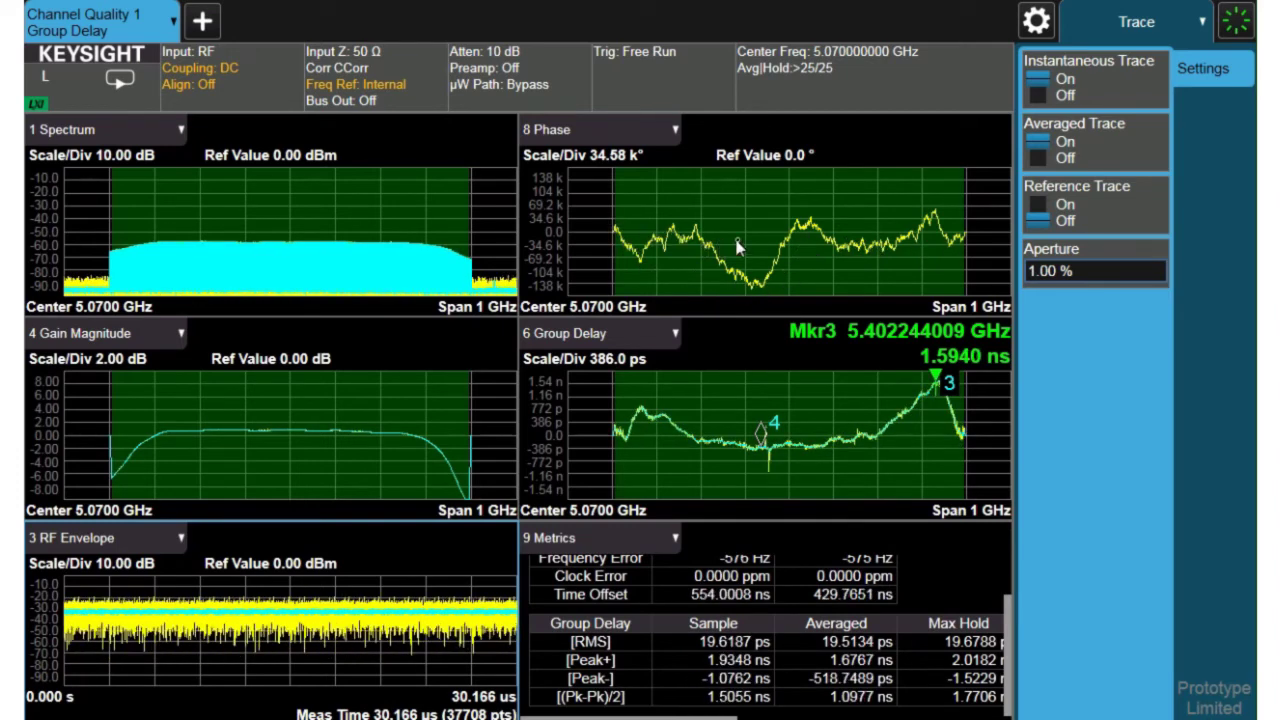
Step: Set the 801-tone table's Fill Type to Parabolic Phase and apply the fill
{"action": "left_click", "coordinate": [1192, 31]}
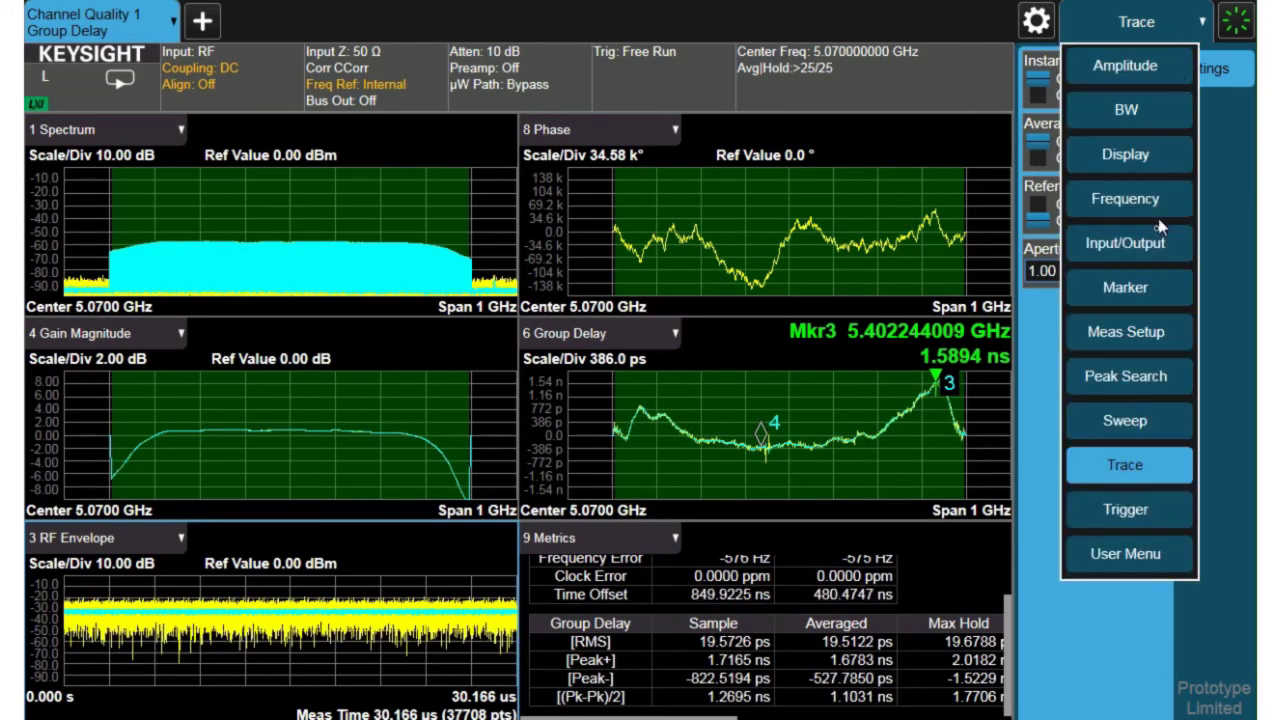
{"action": "left_click", "coordinate": [1131, 330]}
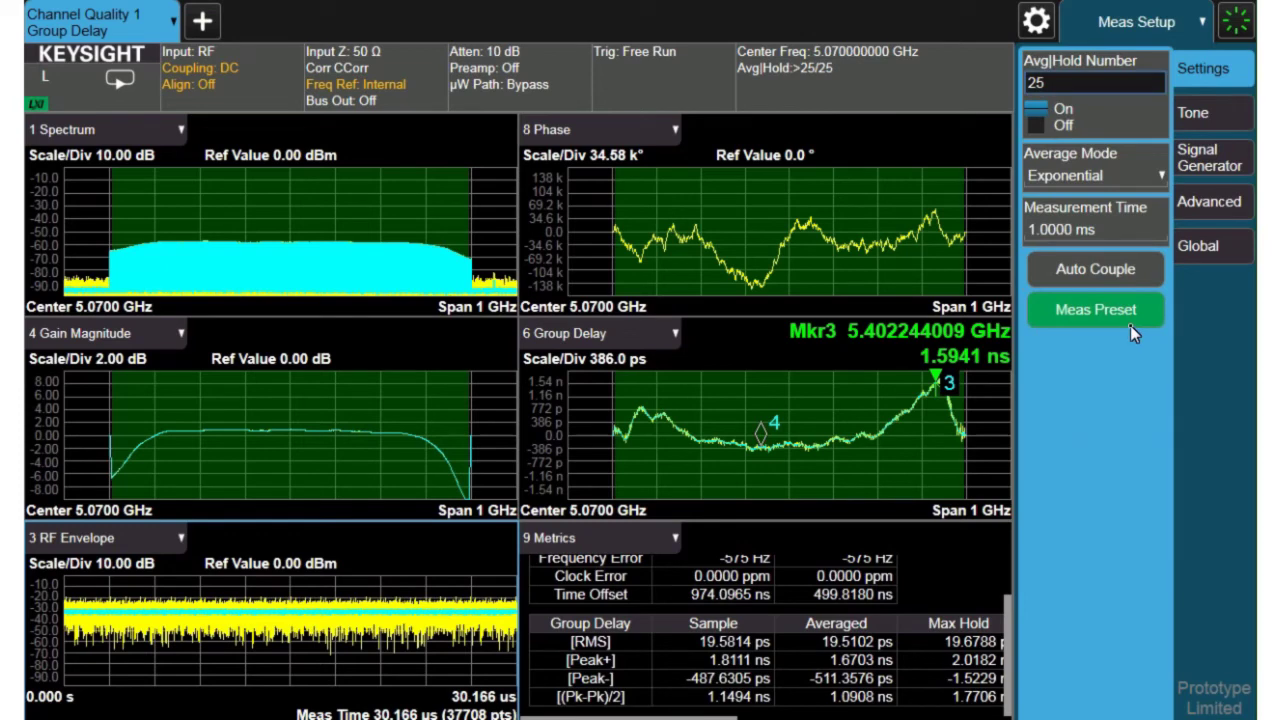
{"action": "left_click", "coordinate": [1197, 117]}
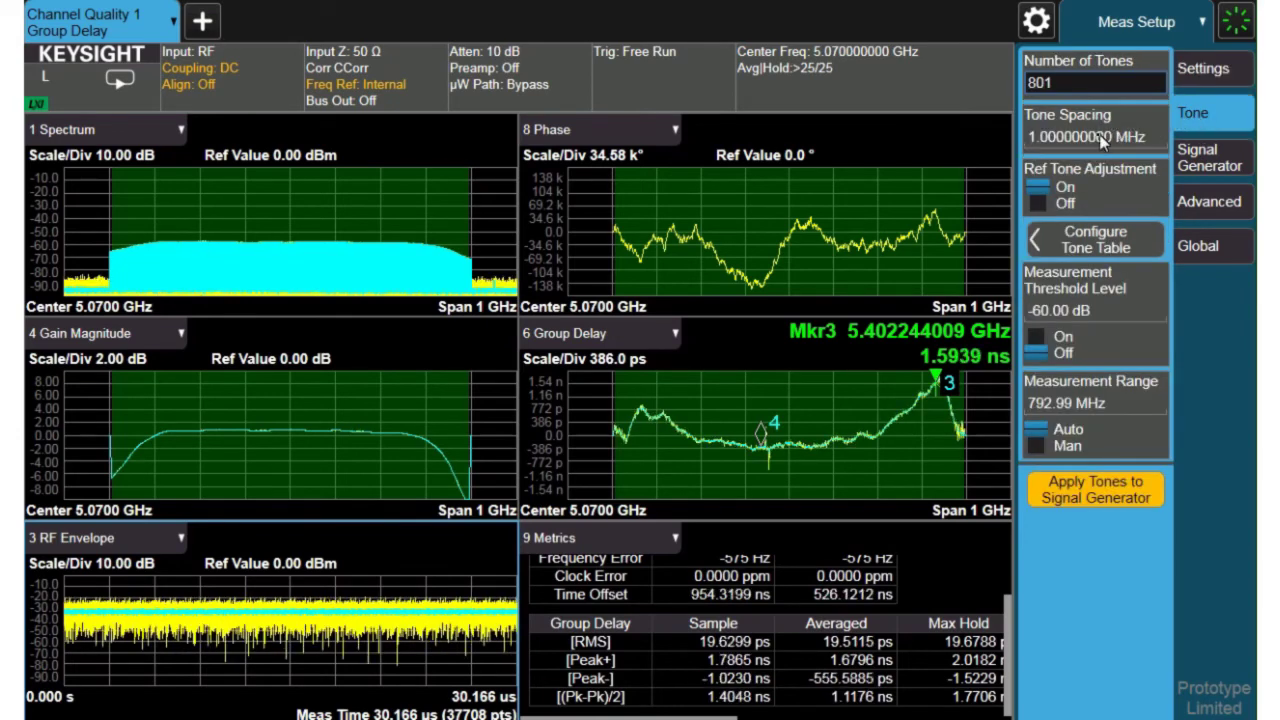
{"action": "left_click", "coordinate": [1078, 240]}
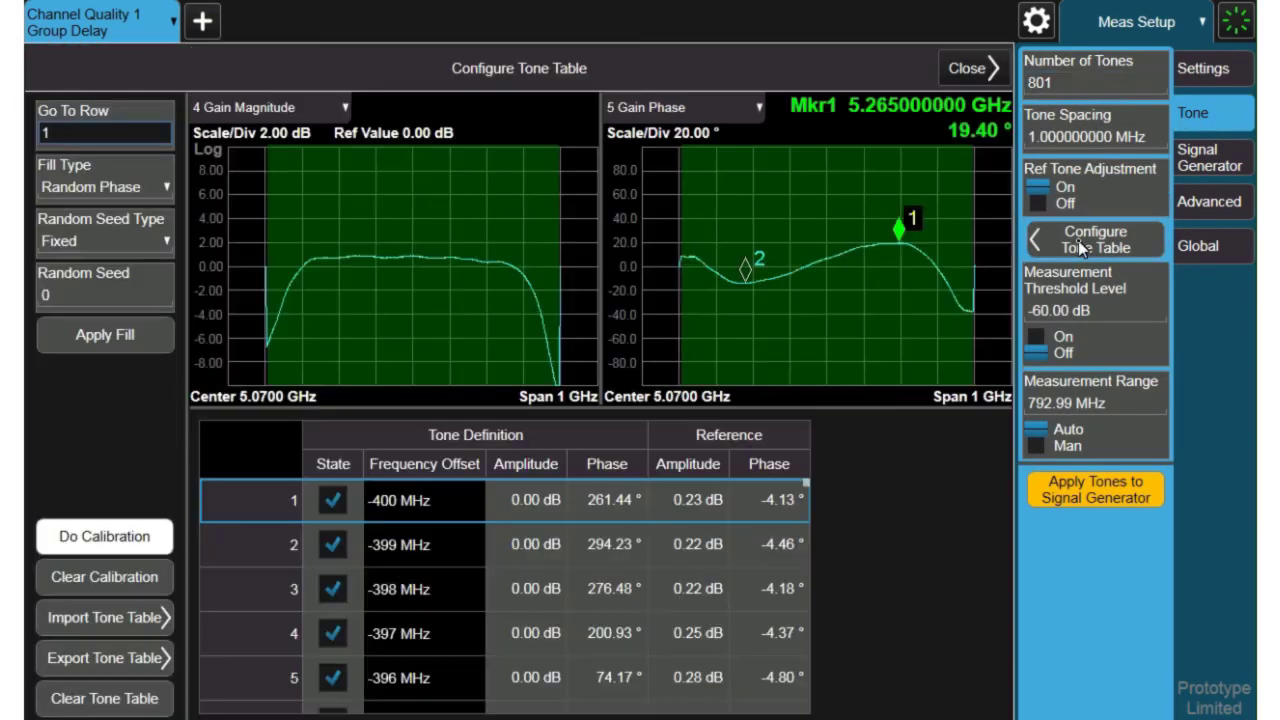
{"action": "left_click", "coordinate": [79, 187]}
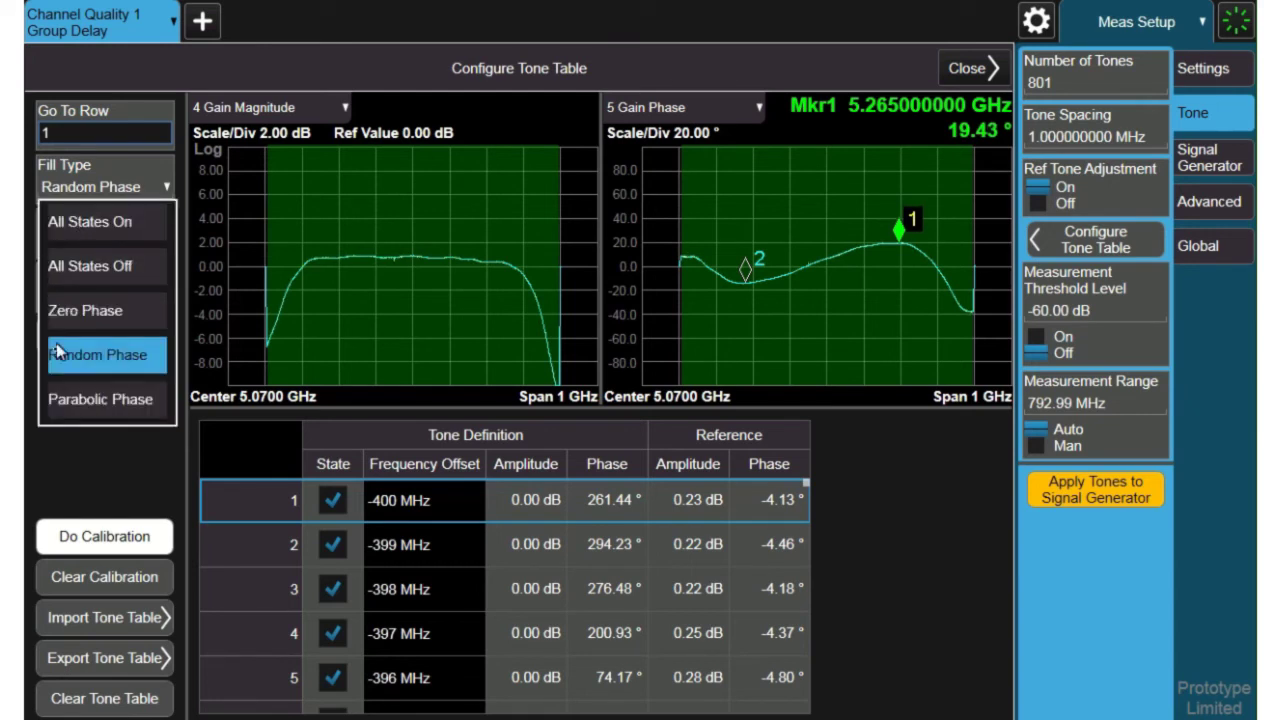
{"action": "left_click", "coordinate": [67, 398]}
{"action": "left_click", "coordinate": [67, 398]}
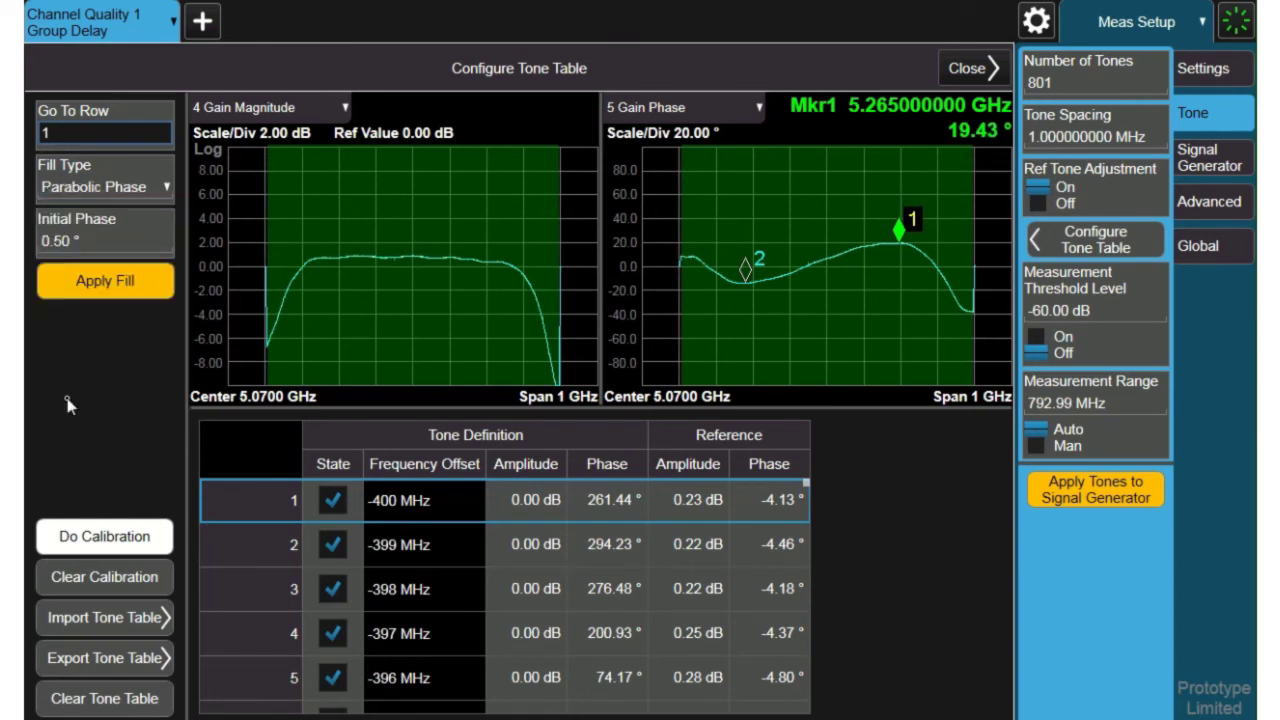
{"action": "left_click", "coordinate": [93, 282]}
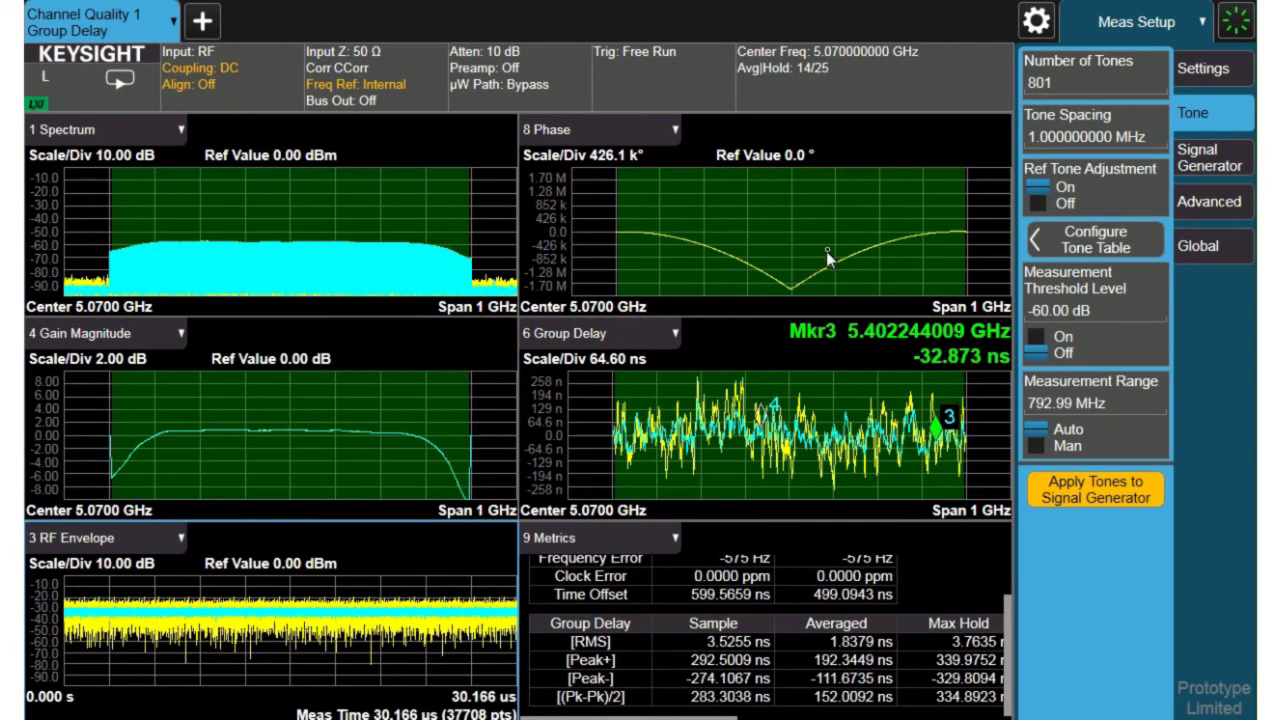
Step: Maximize and restore the Phase window, then apply the parabolic-phase tones to the signal generator
{"action": "double_click", "coordinate": [893, 147]}
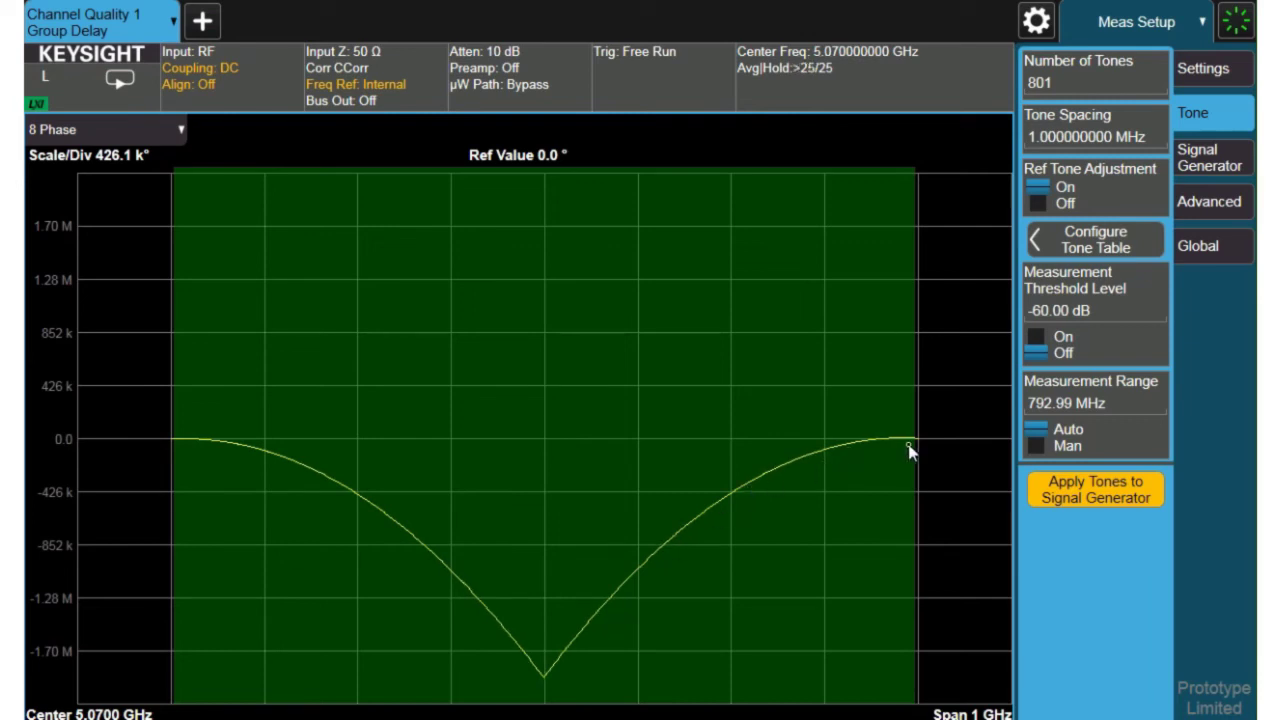
{"action": "double_click", "coordinate": [706, 362]}
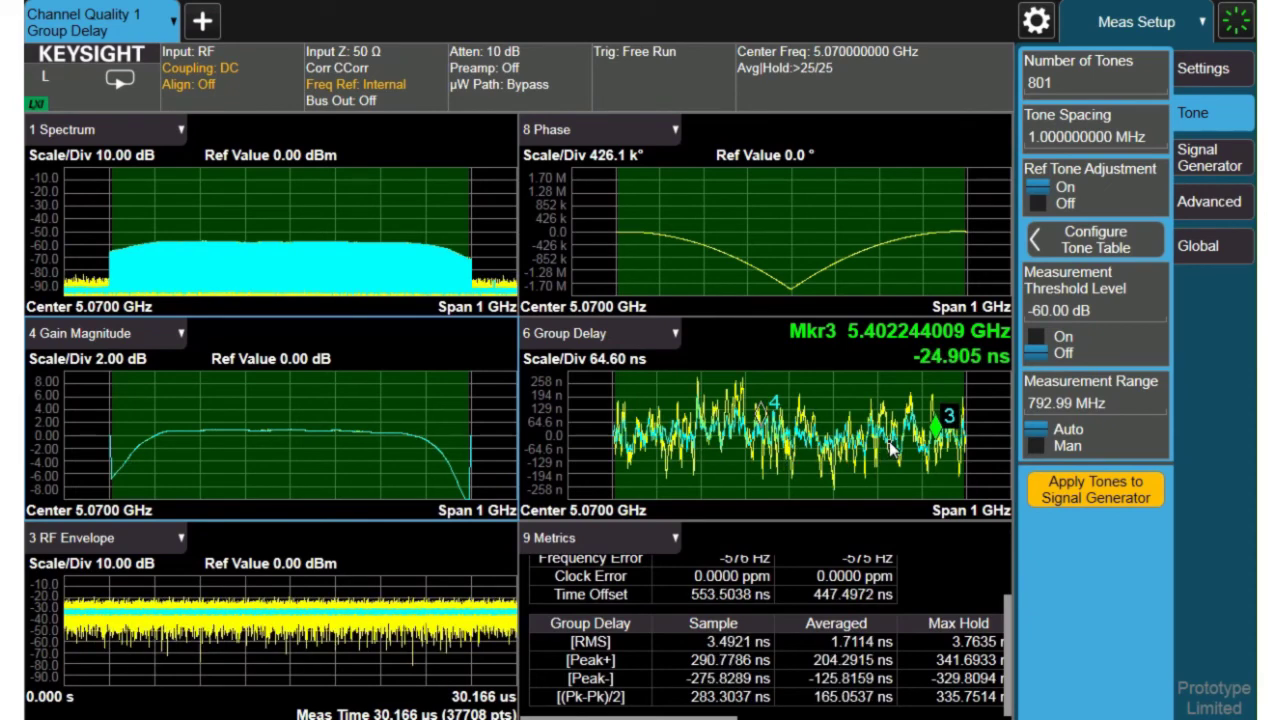
{"action": "left_click", "coordinate": [1106, 492]}
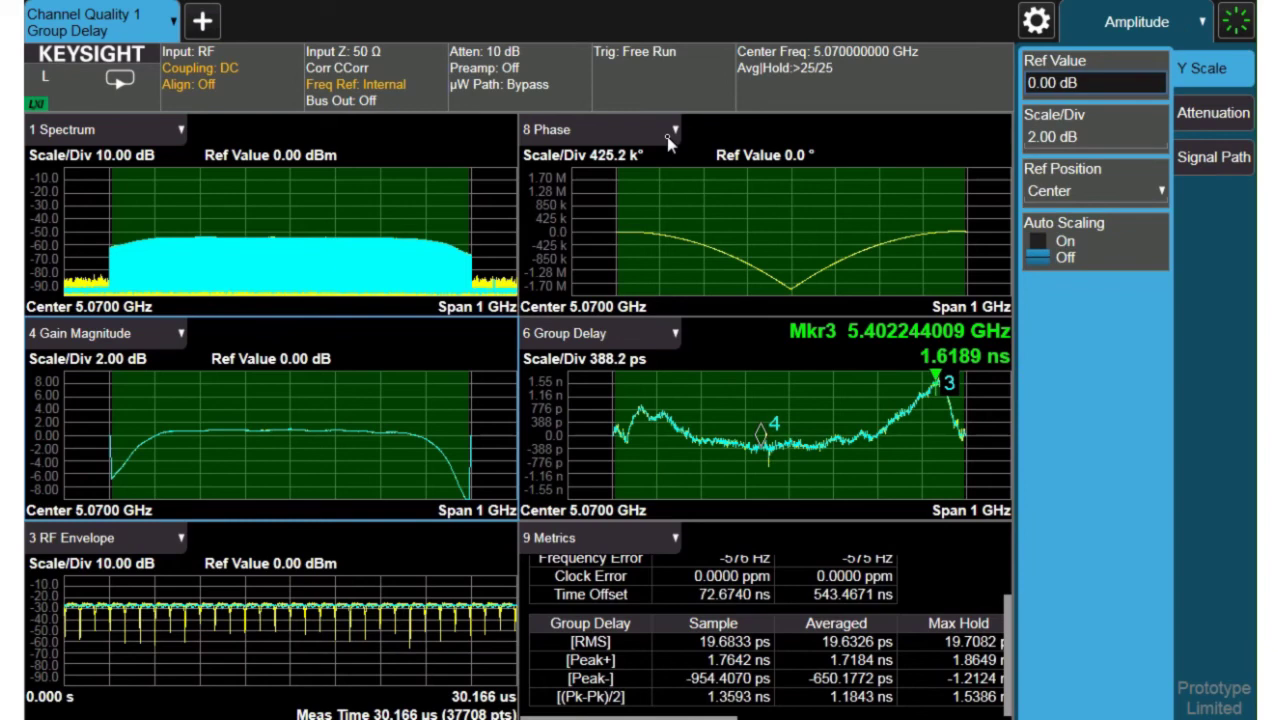
Step: Switch the upper-right window's data to Gain Phase and make marker 1 (5.265 GHz) active
{"action": "left_click", "coordinate": [667, 136]}
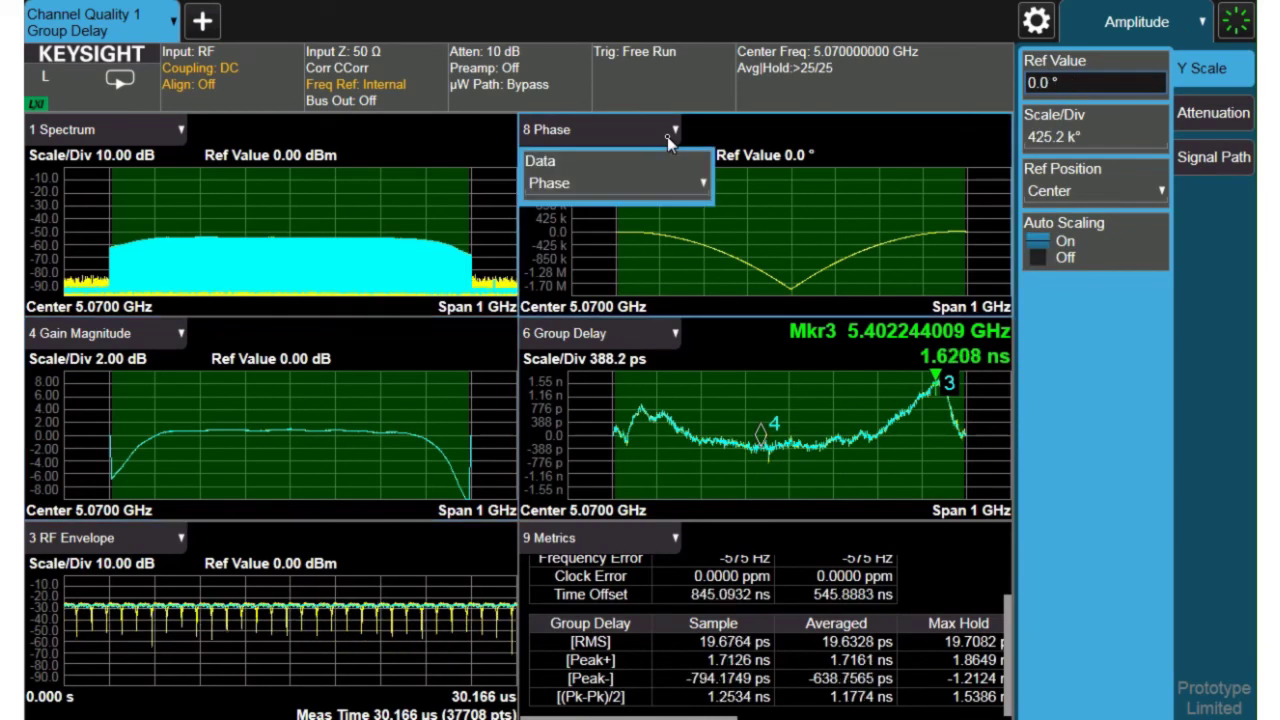
{"action": "left_click", "coordinate": [642, 185]}
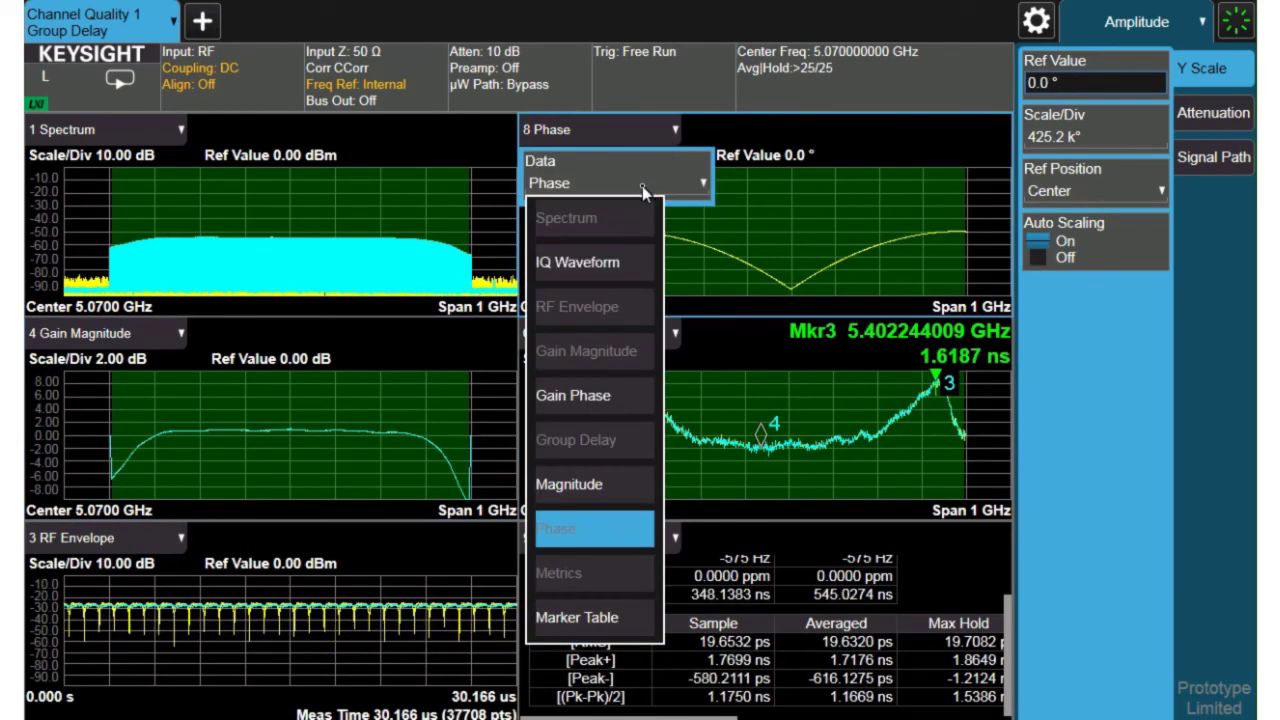
{"action": "left_click", "coordinate": [574, 396]}
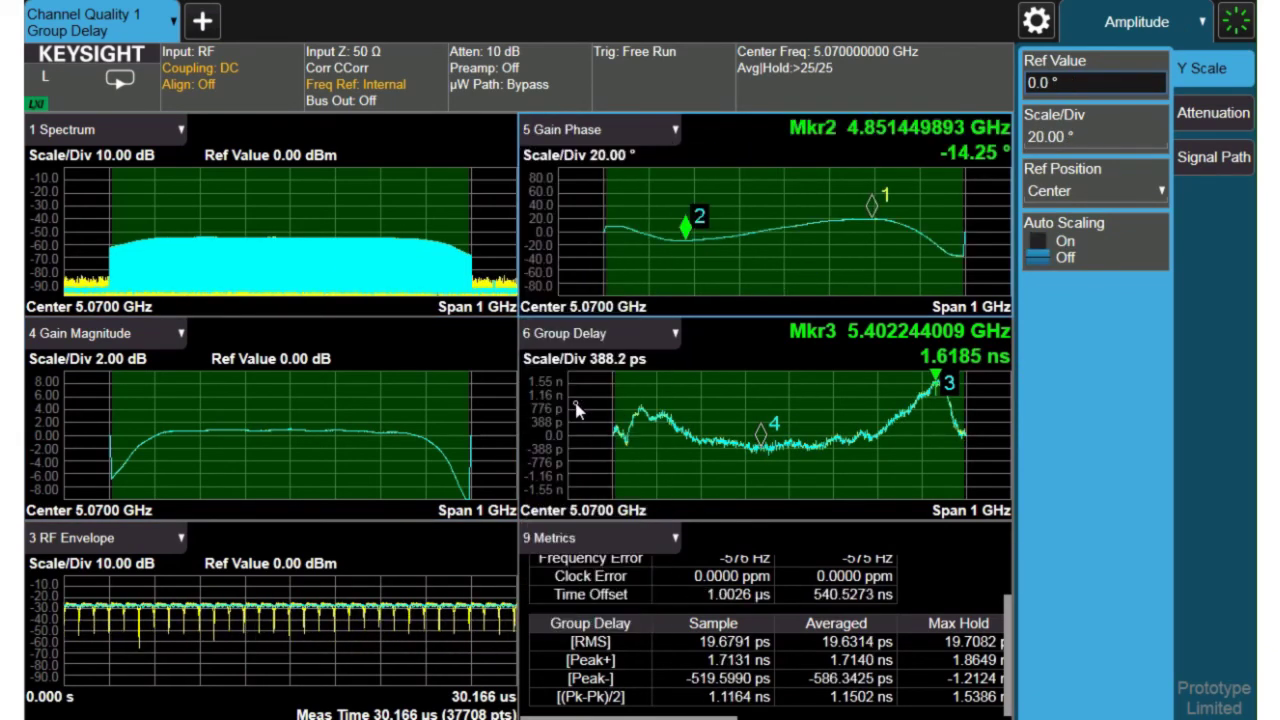
{"action": "left_click", "coordinate": [871, 206]}
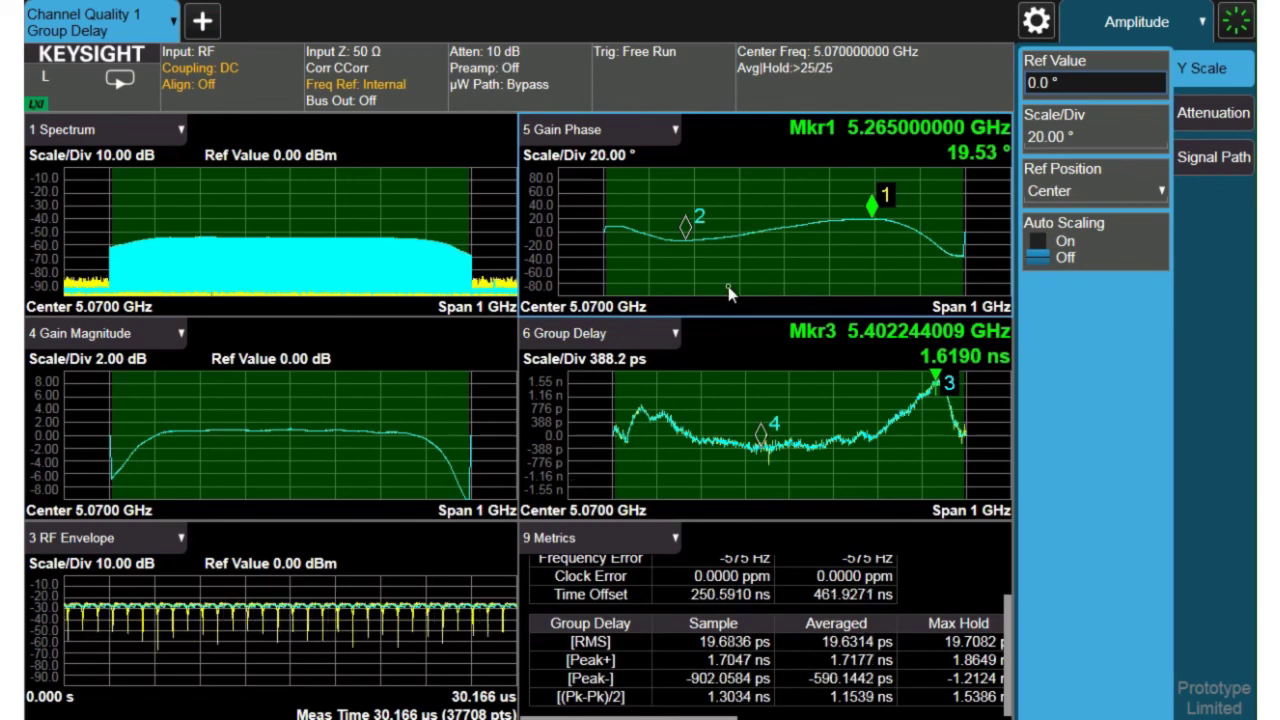
Step: Pause the measurement from Sweep / Measure, freezing group delay RMS at 19.68 ps
{"action": "left_click", "coordinate": [120, 82]}
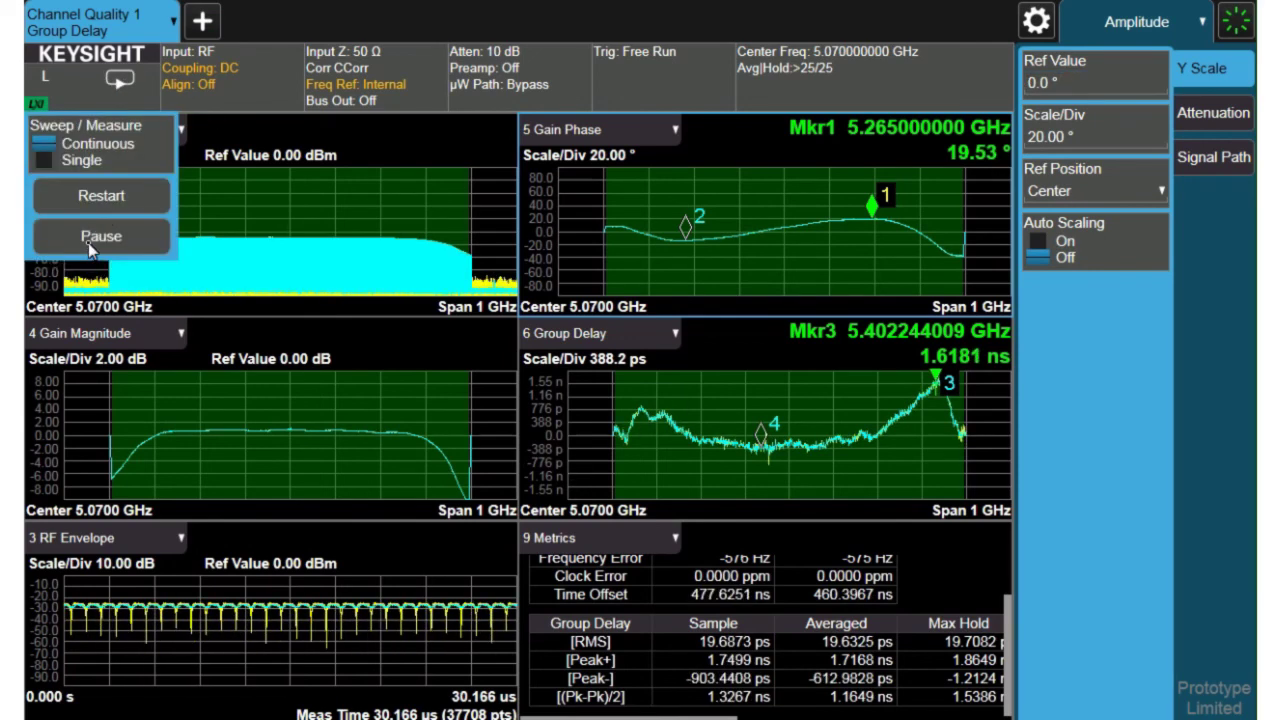
{"action": "left_click", "coordinate": [88, 247]}
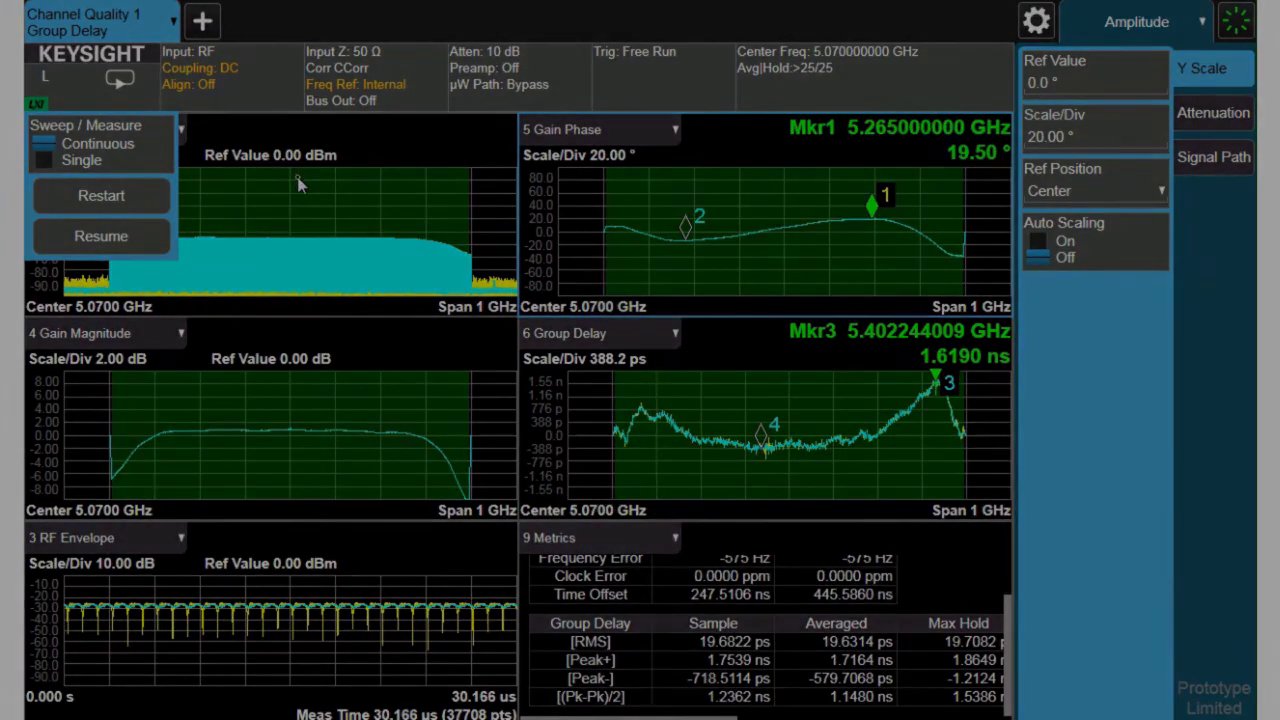